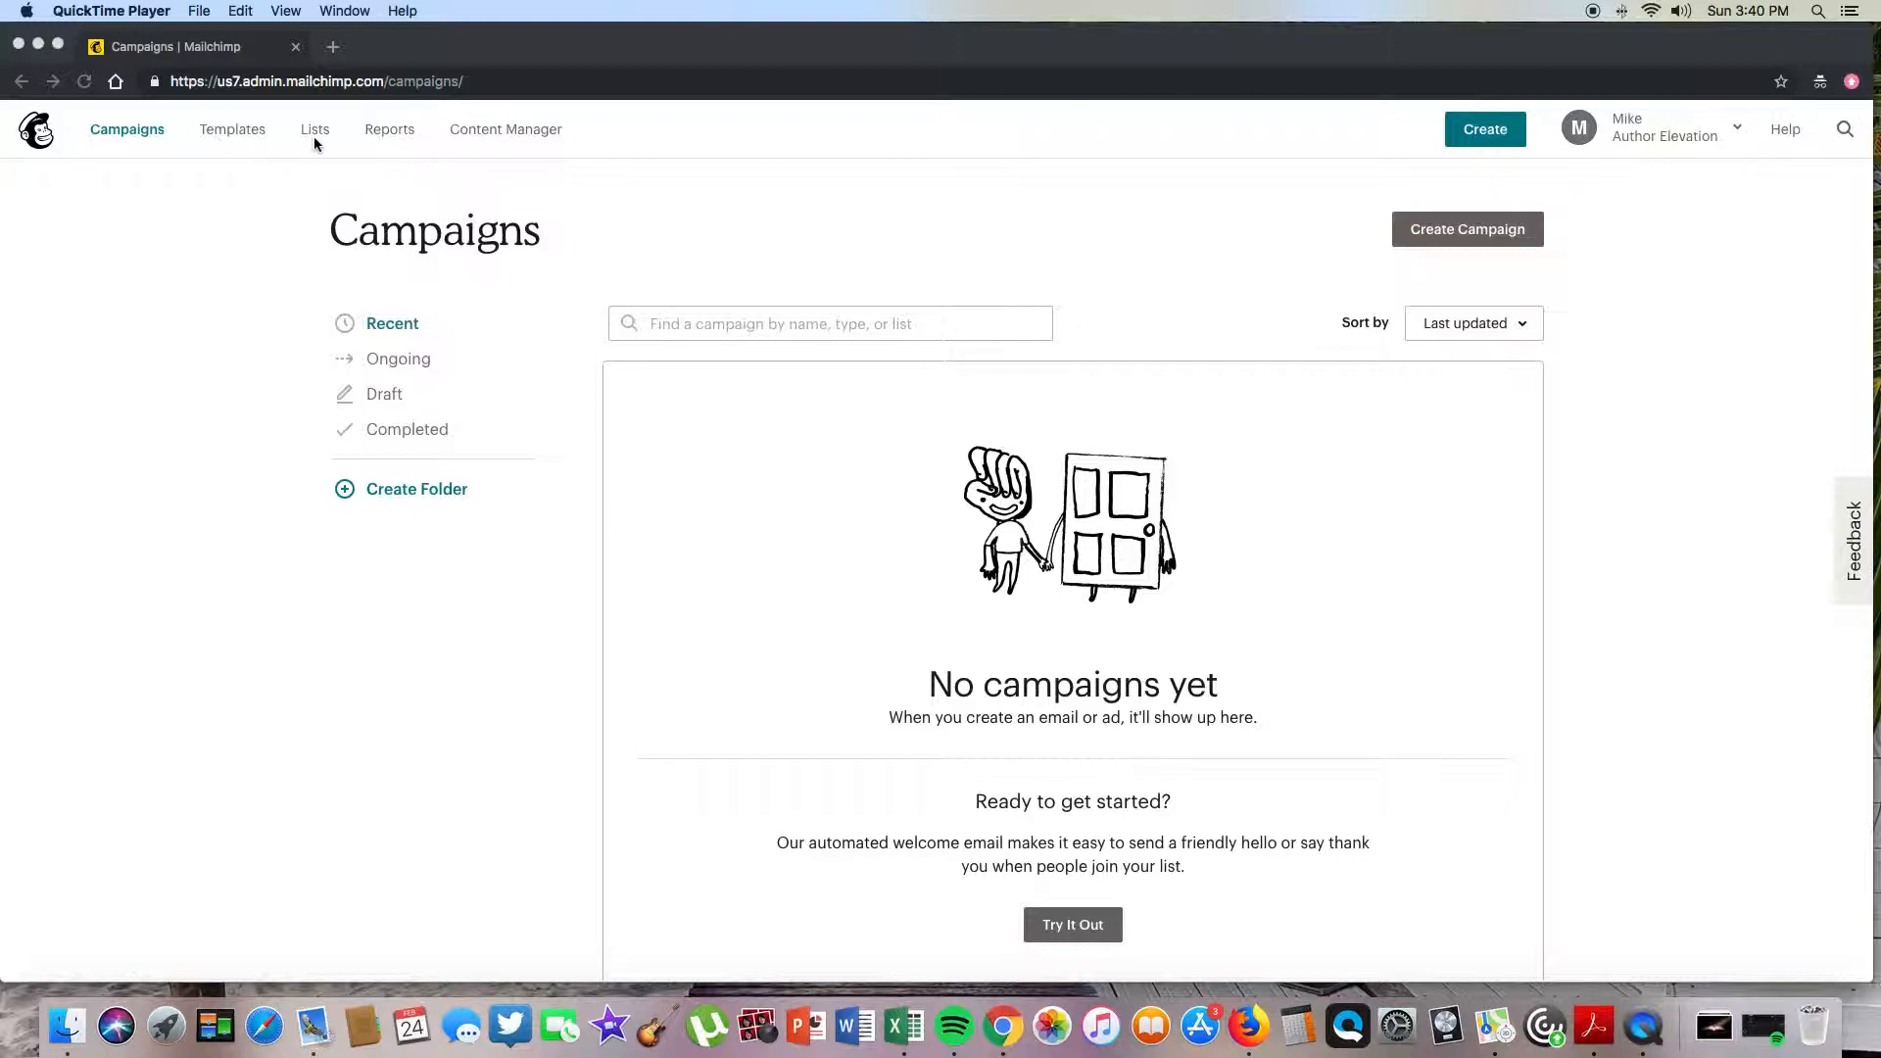
- Go to the Landing Pages reports and start creating a new landing page
{"action": "left_click", "coordinate": [102, 316]}
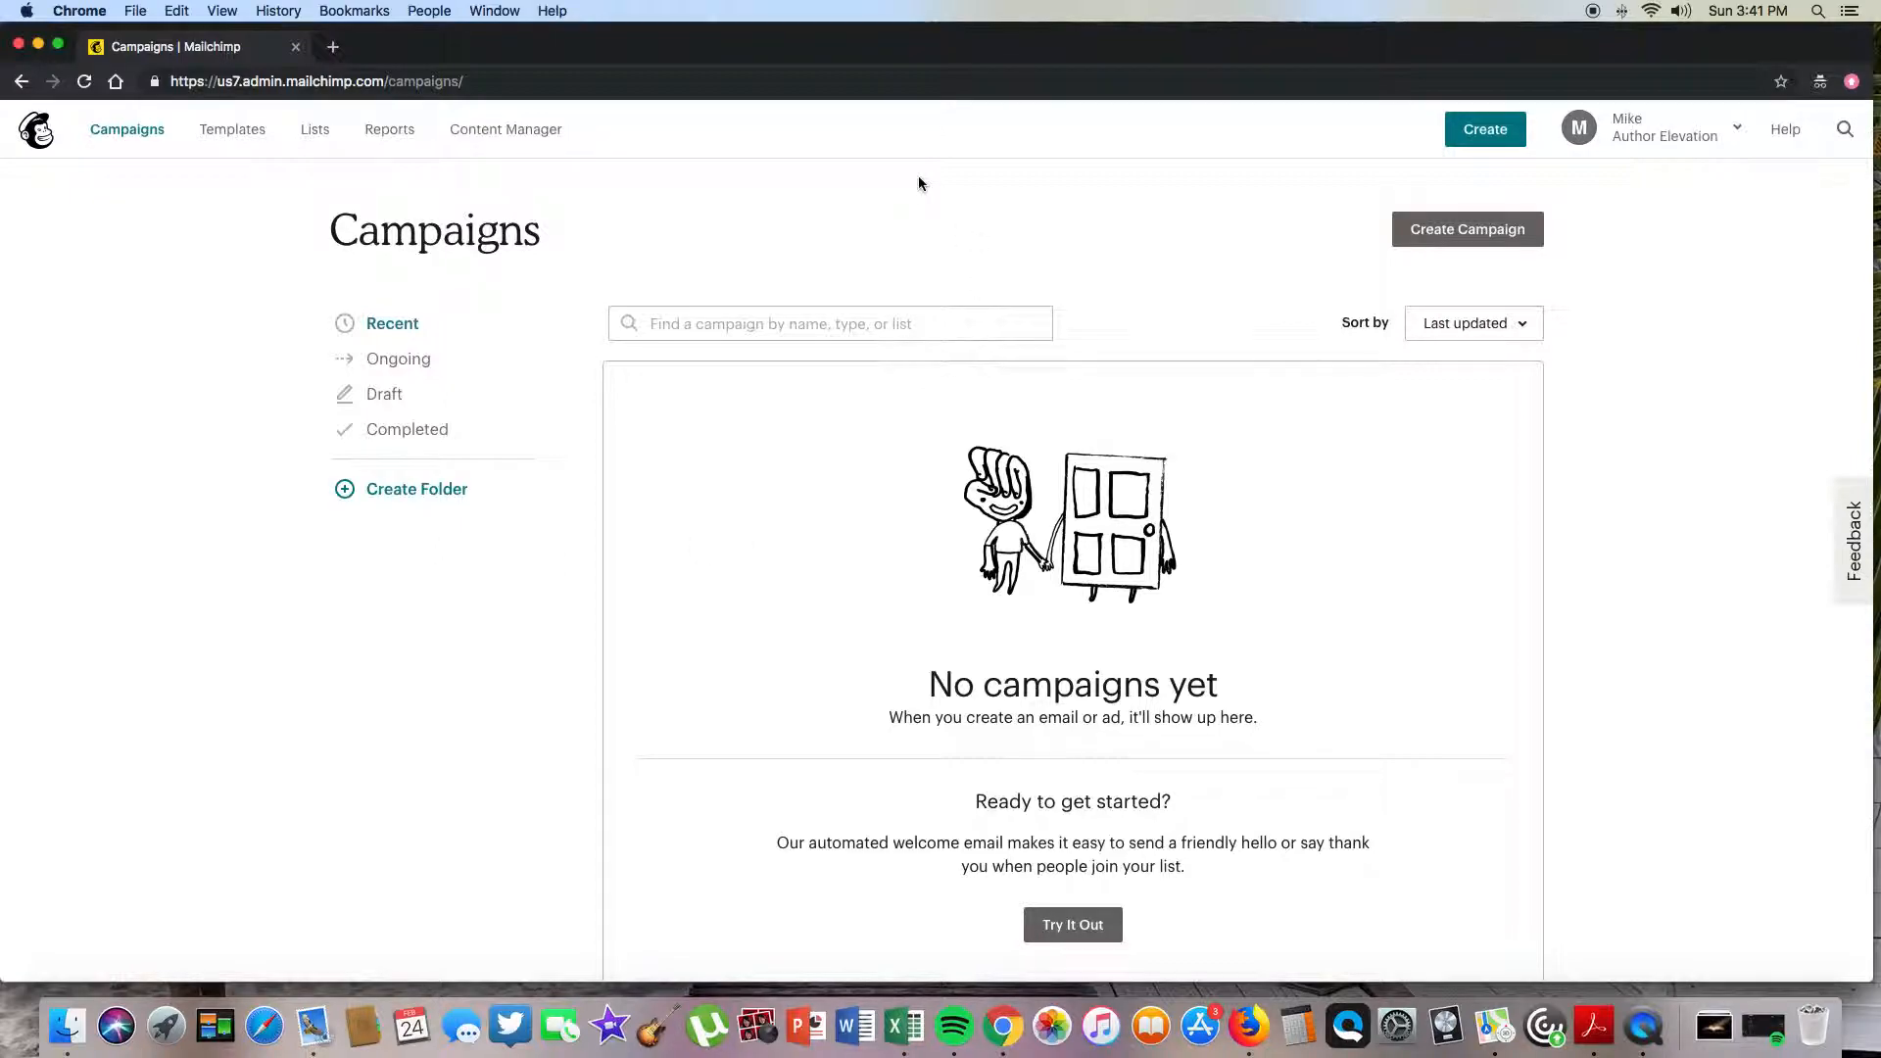
{"action": "left_click", "coordinate": [380, 135]}
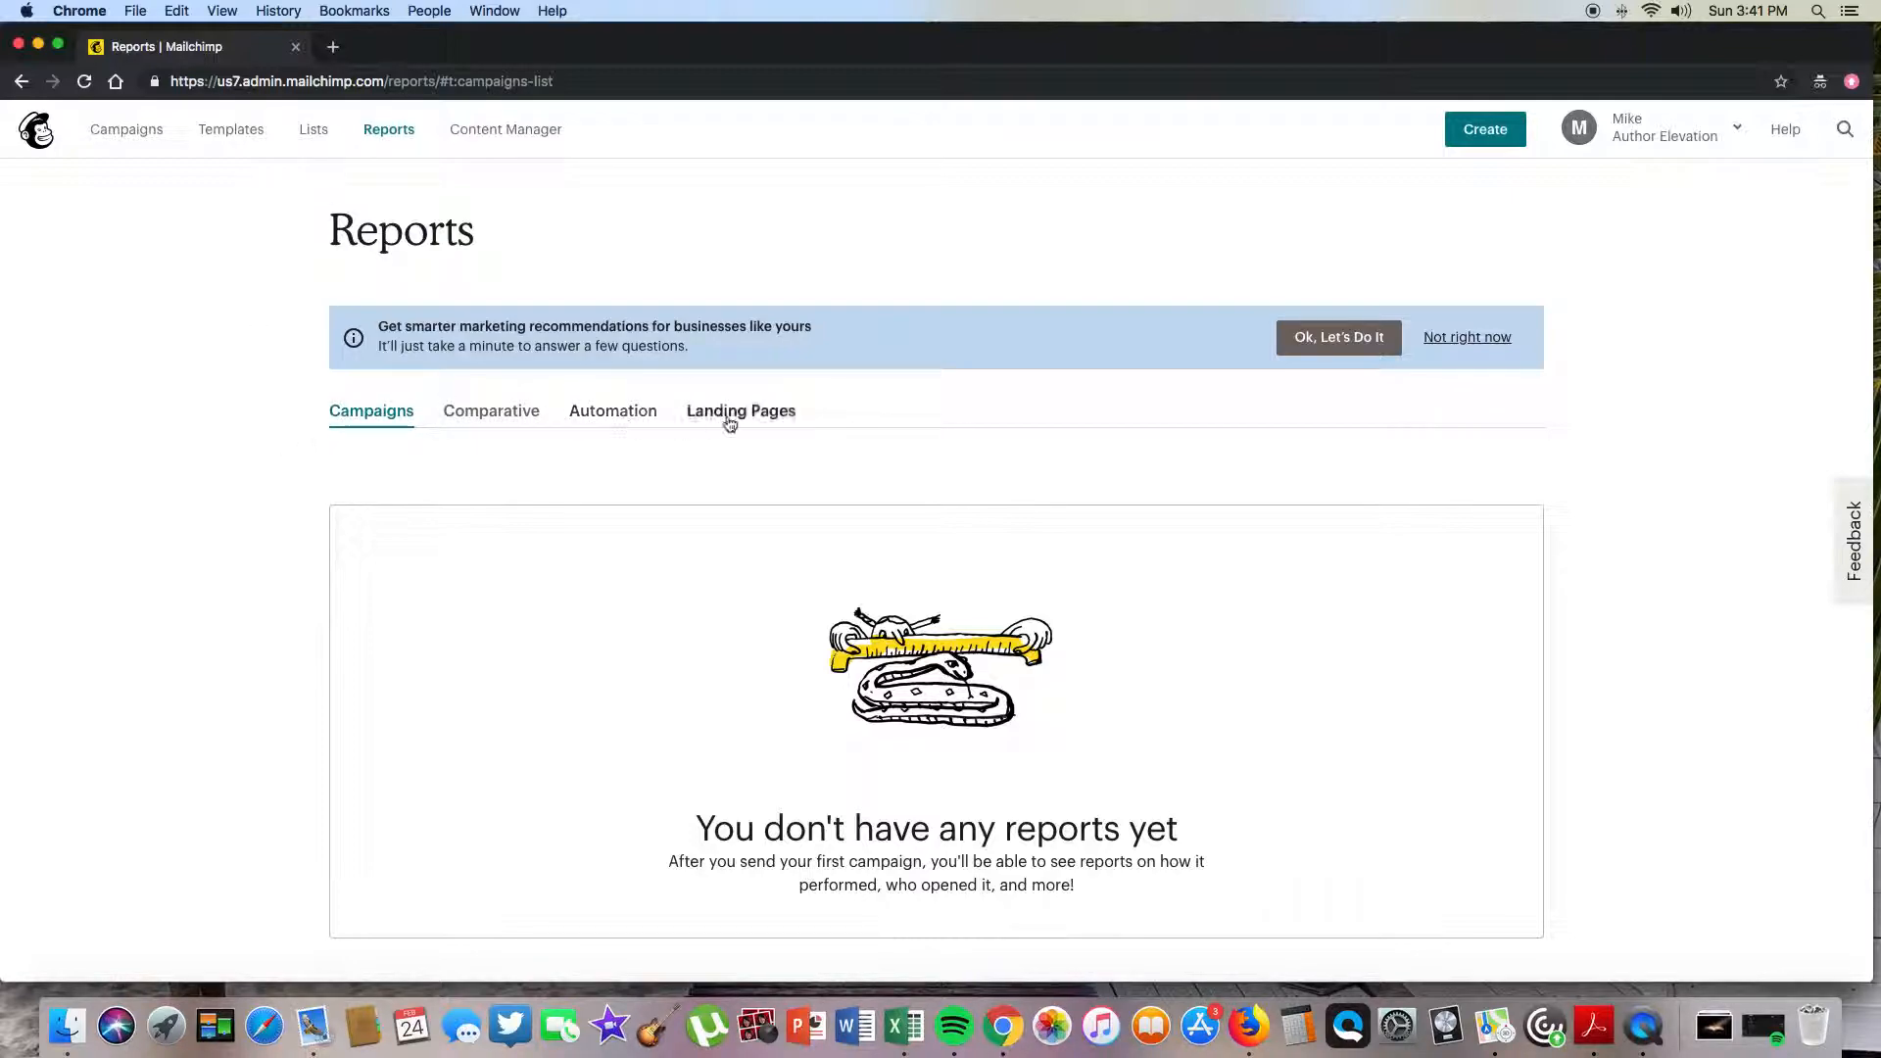
{"action": "scroll", "coordinate": [727, 421], "scroll_direction": "down", "scroll_amount": 1}
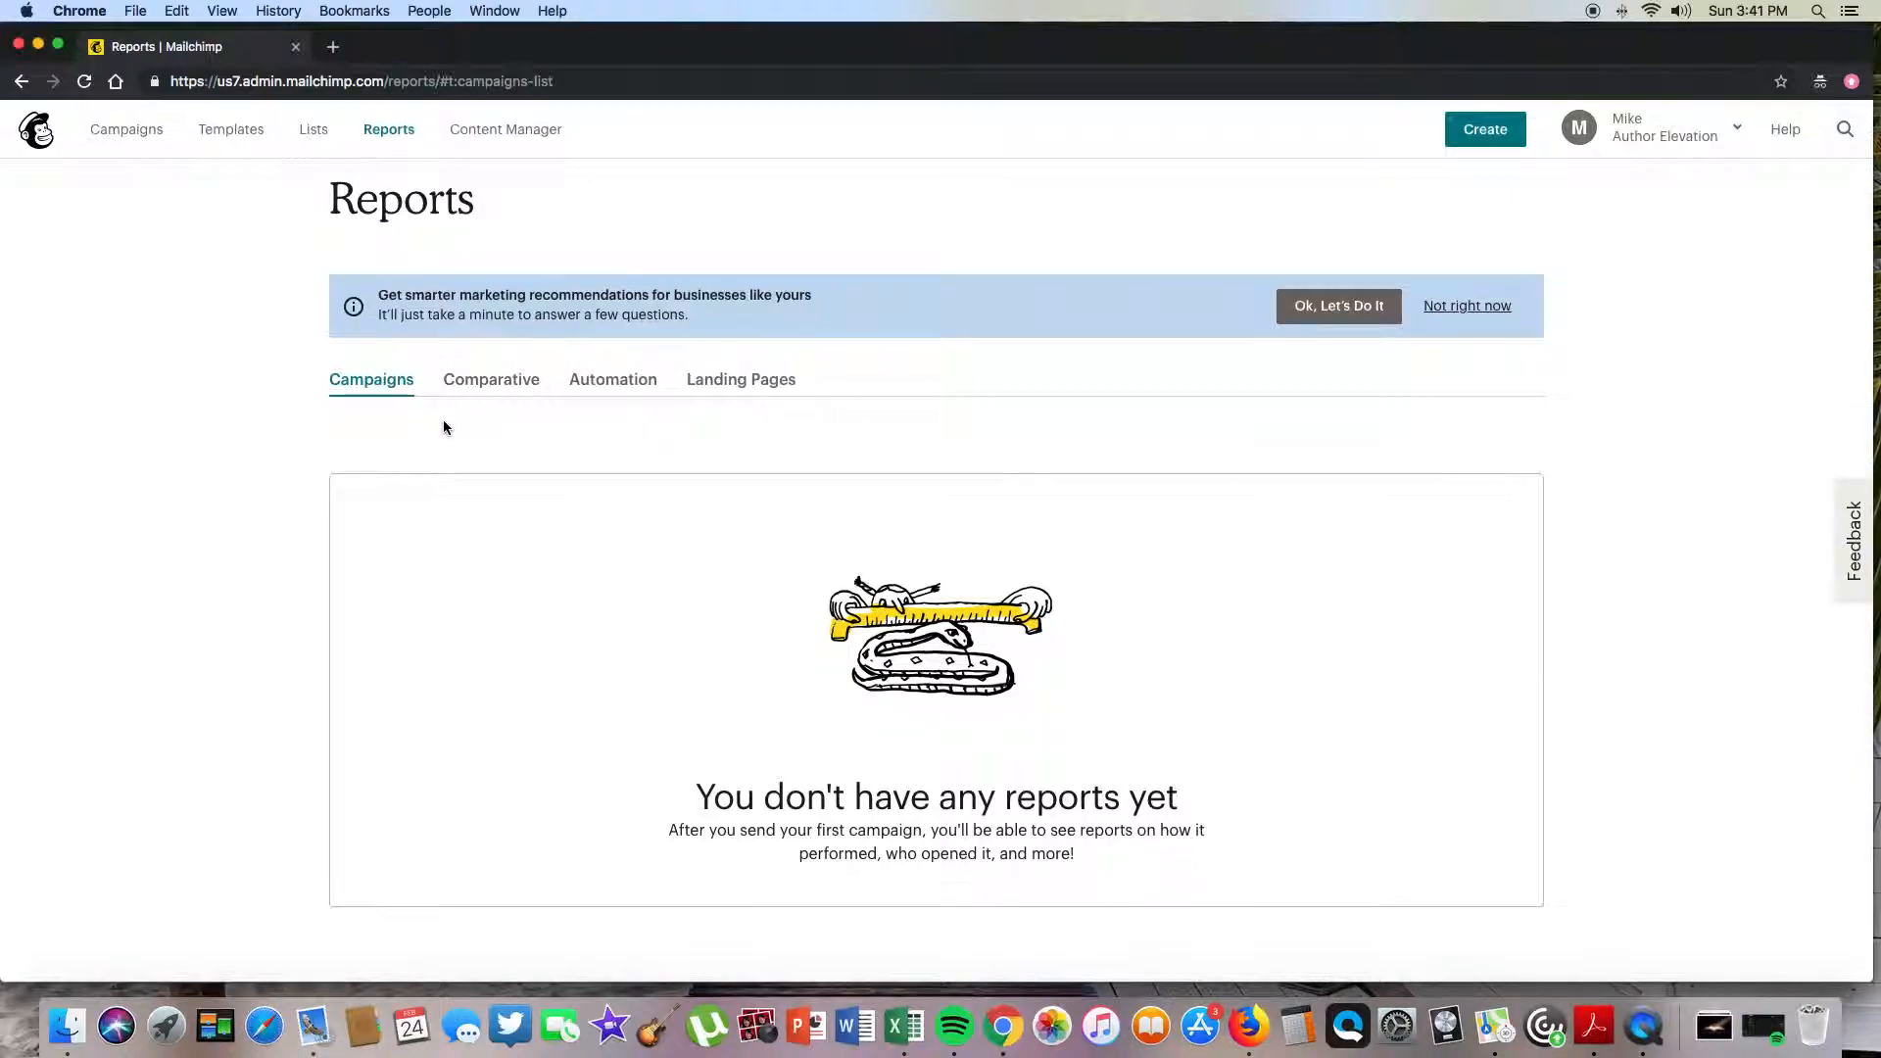
{"action": "scroll", "coordinate": [443, 421], "scroll_direction": "down", "scroll_amount": 1}
{"action": "left_click", "coordinate": [754, 335]}
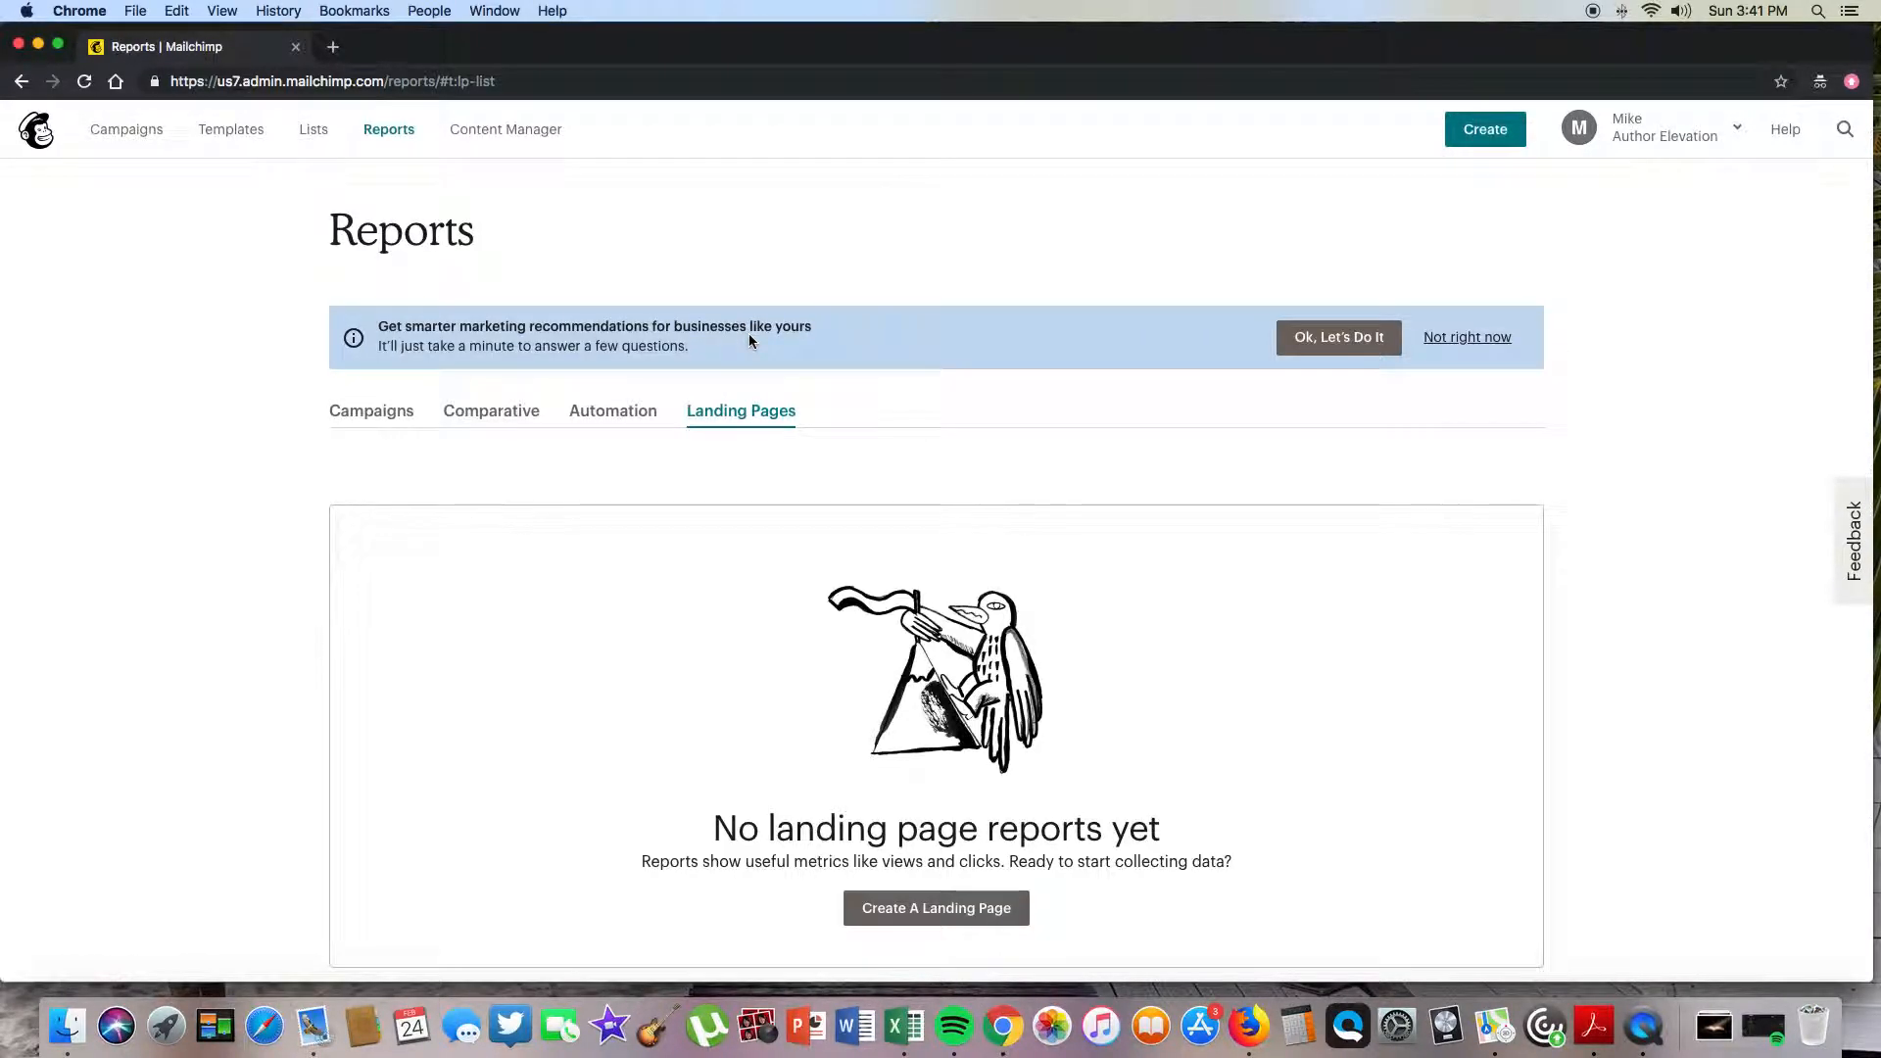
{"action": "scroll", "coordinate": [749, 333], "scroll_direction": "down", "scroll_amount": 2}
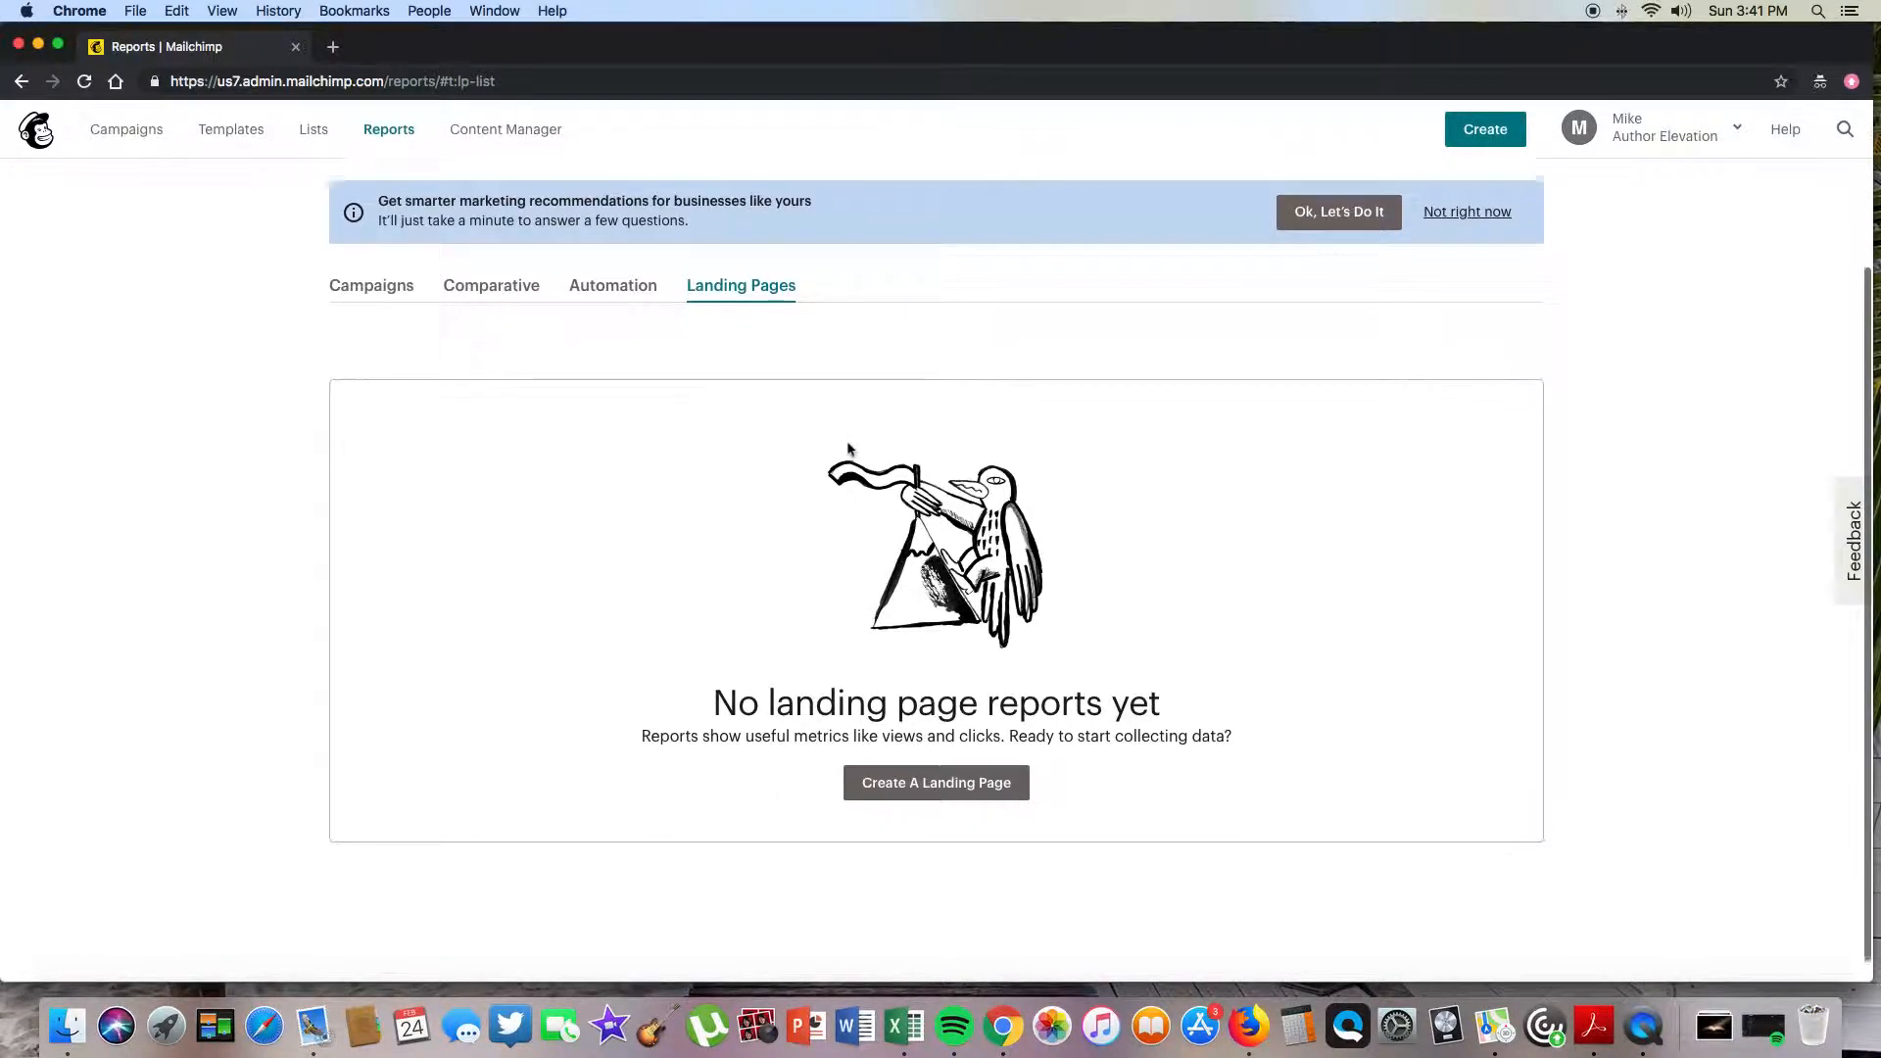
{"action": "left_click", "coordinate": [907, 789]}
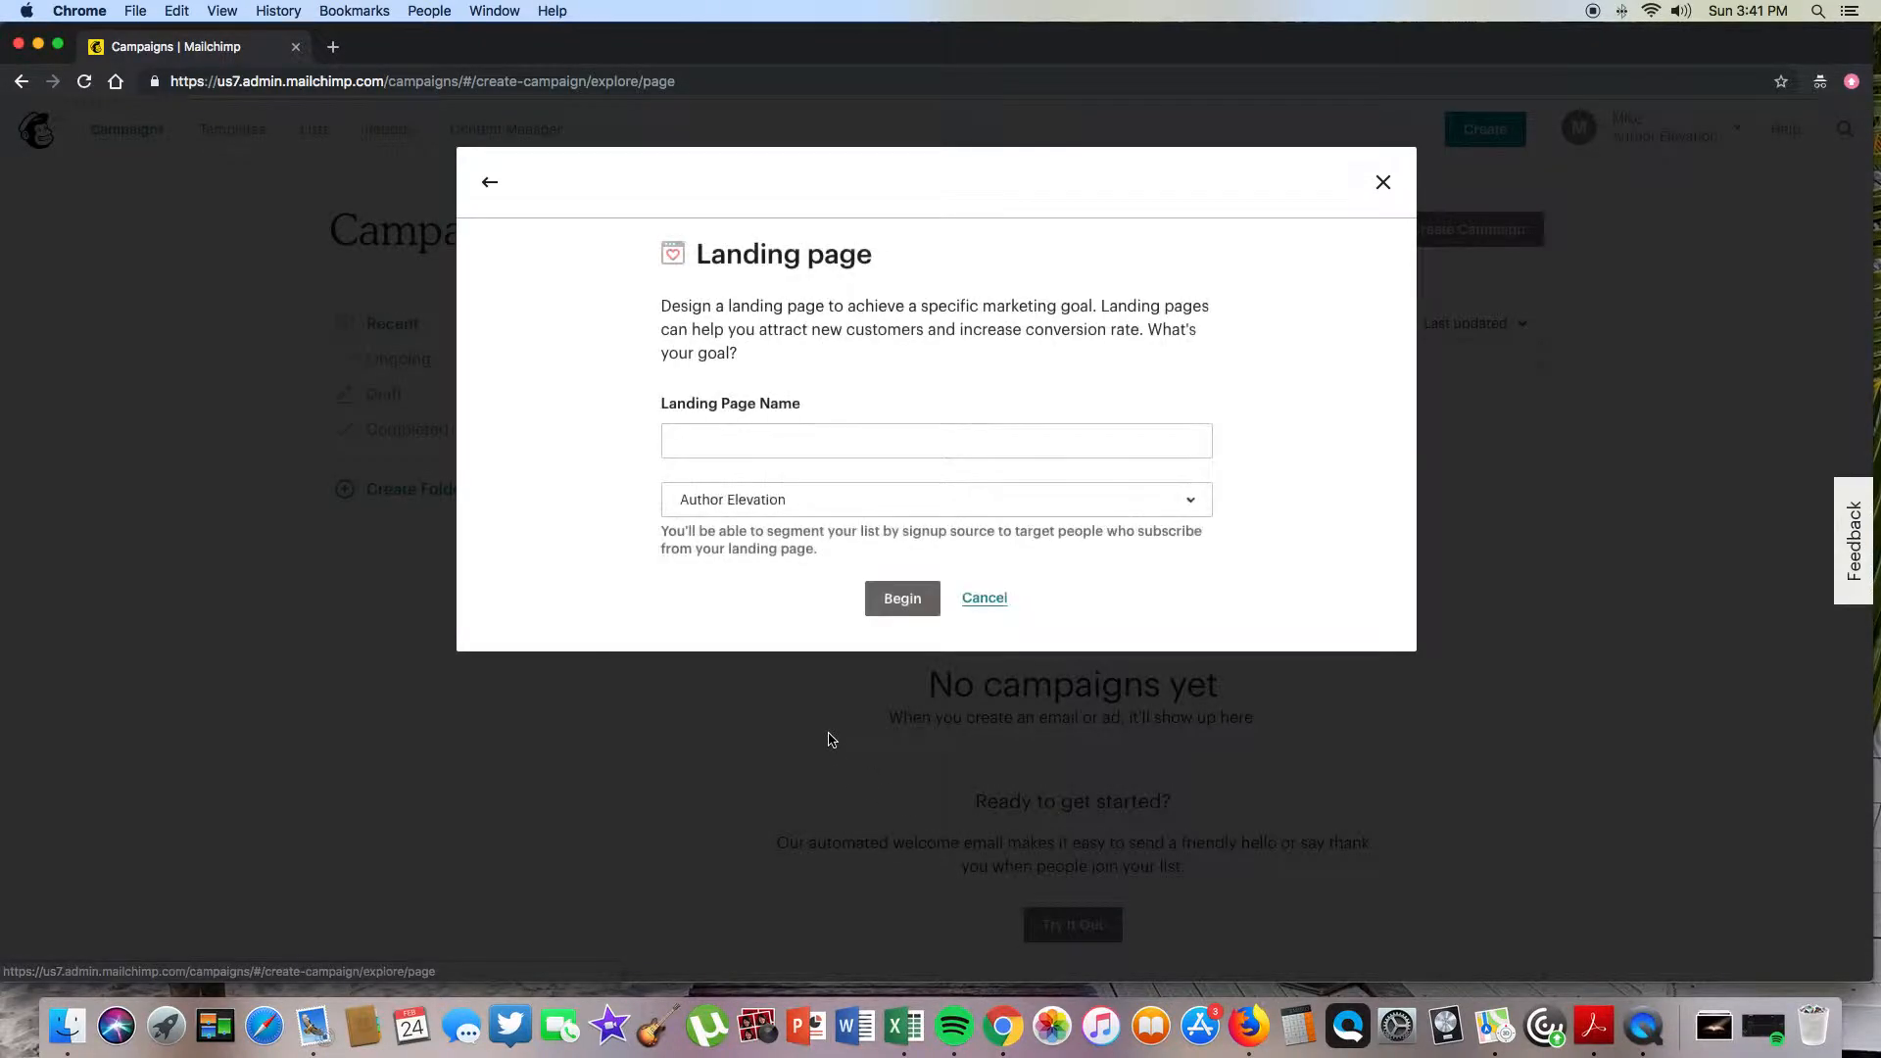
- Name the landing page 'test', keep the Author Elevation list, and continue to templates
{"action": "left_click", "coordinate": [726, 431]}
{"action": "type", "text": "test"}
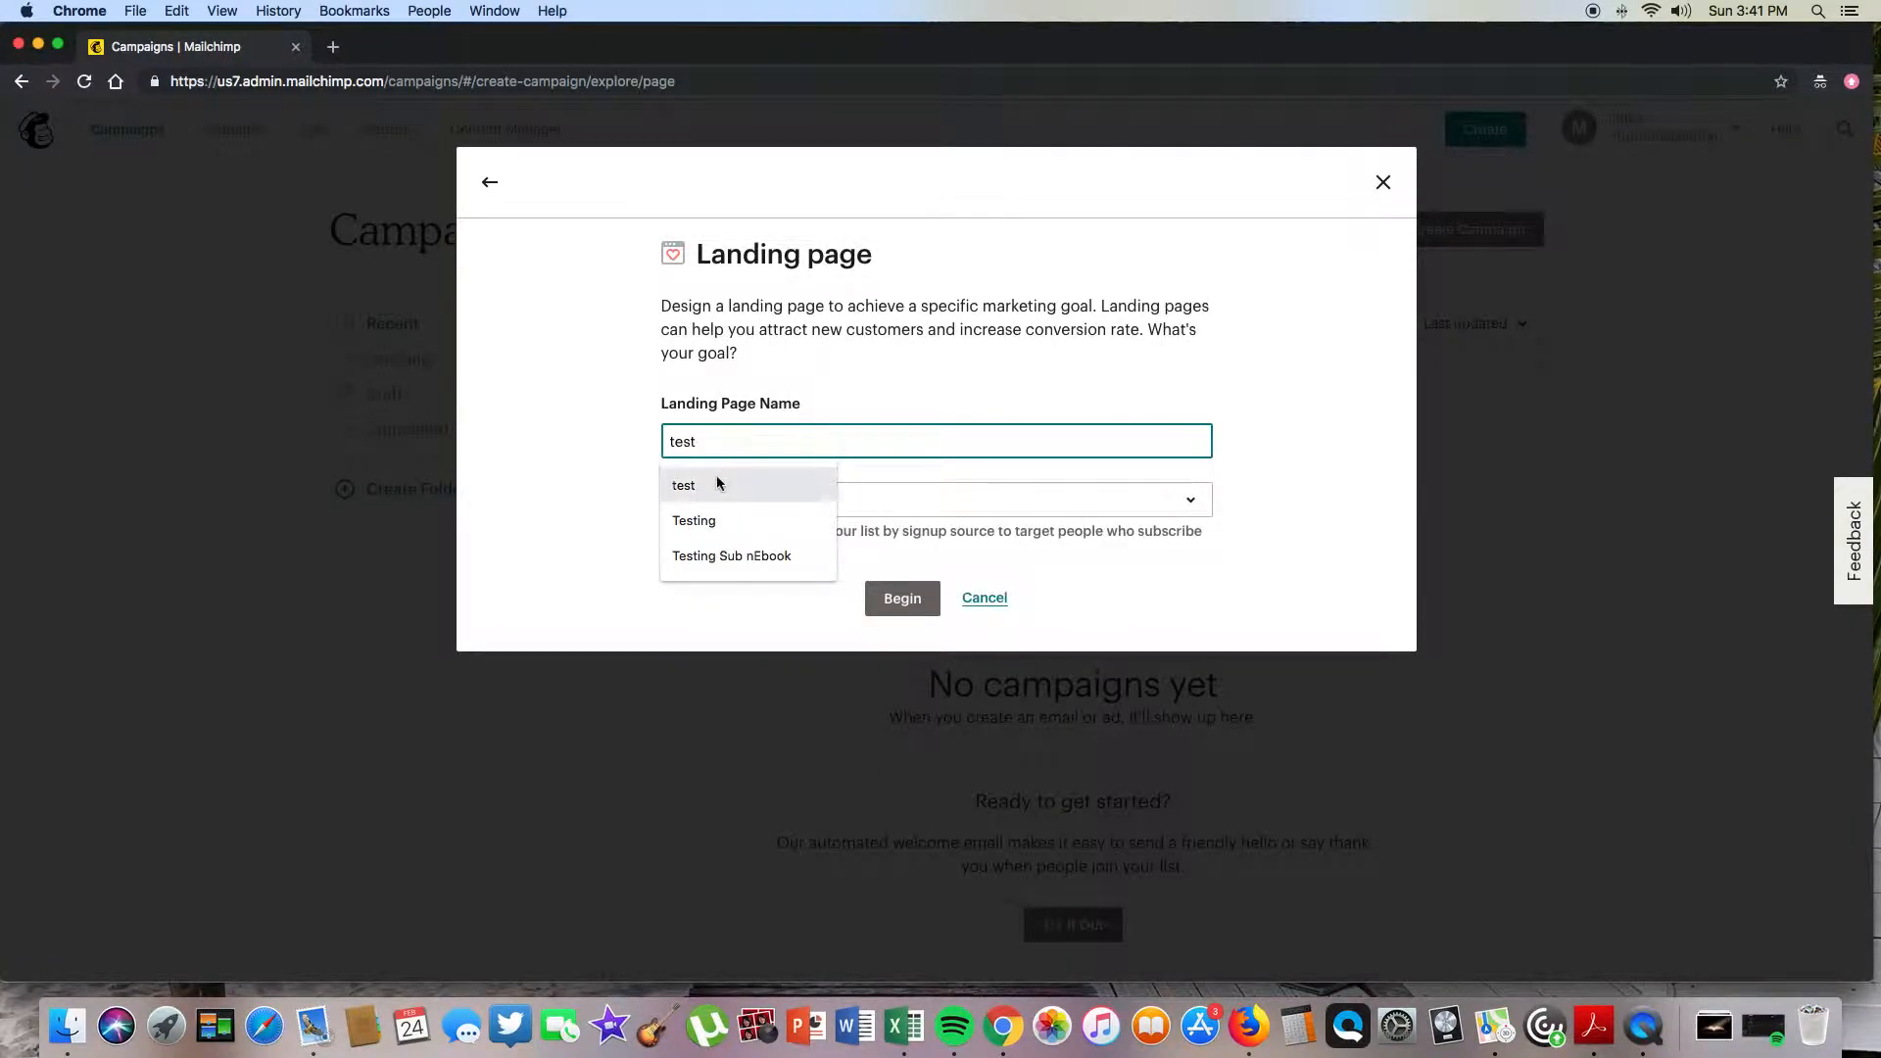
{"action": "left_click", "coordinate": [722, 483]}
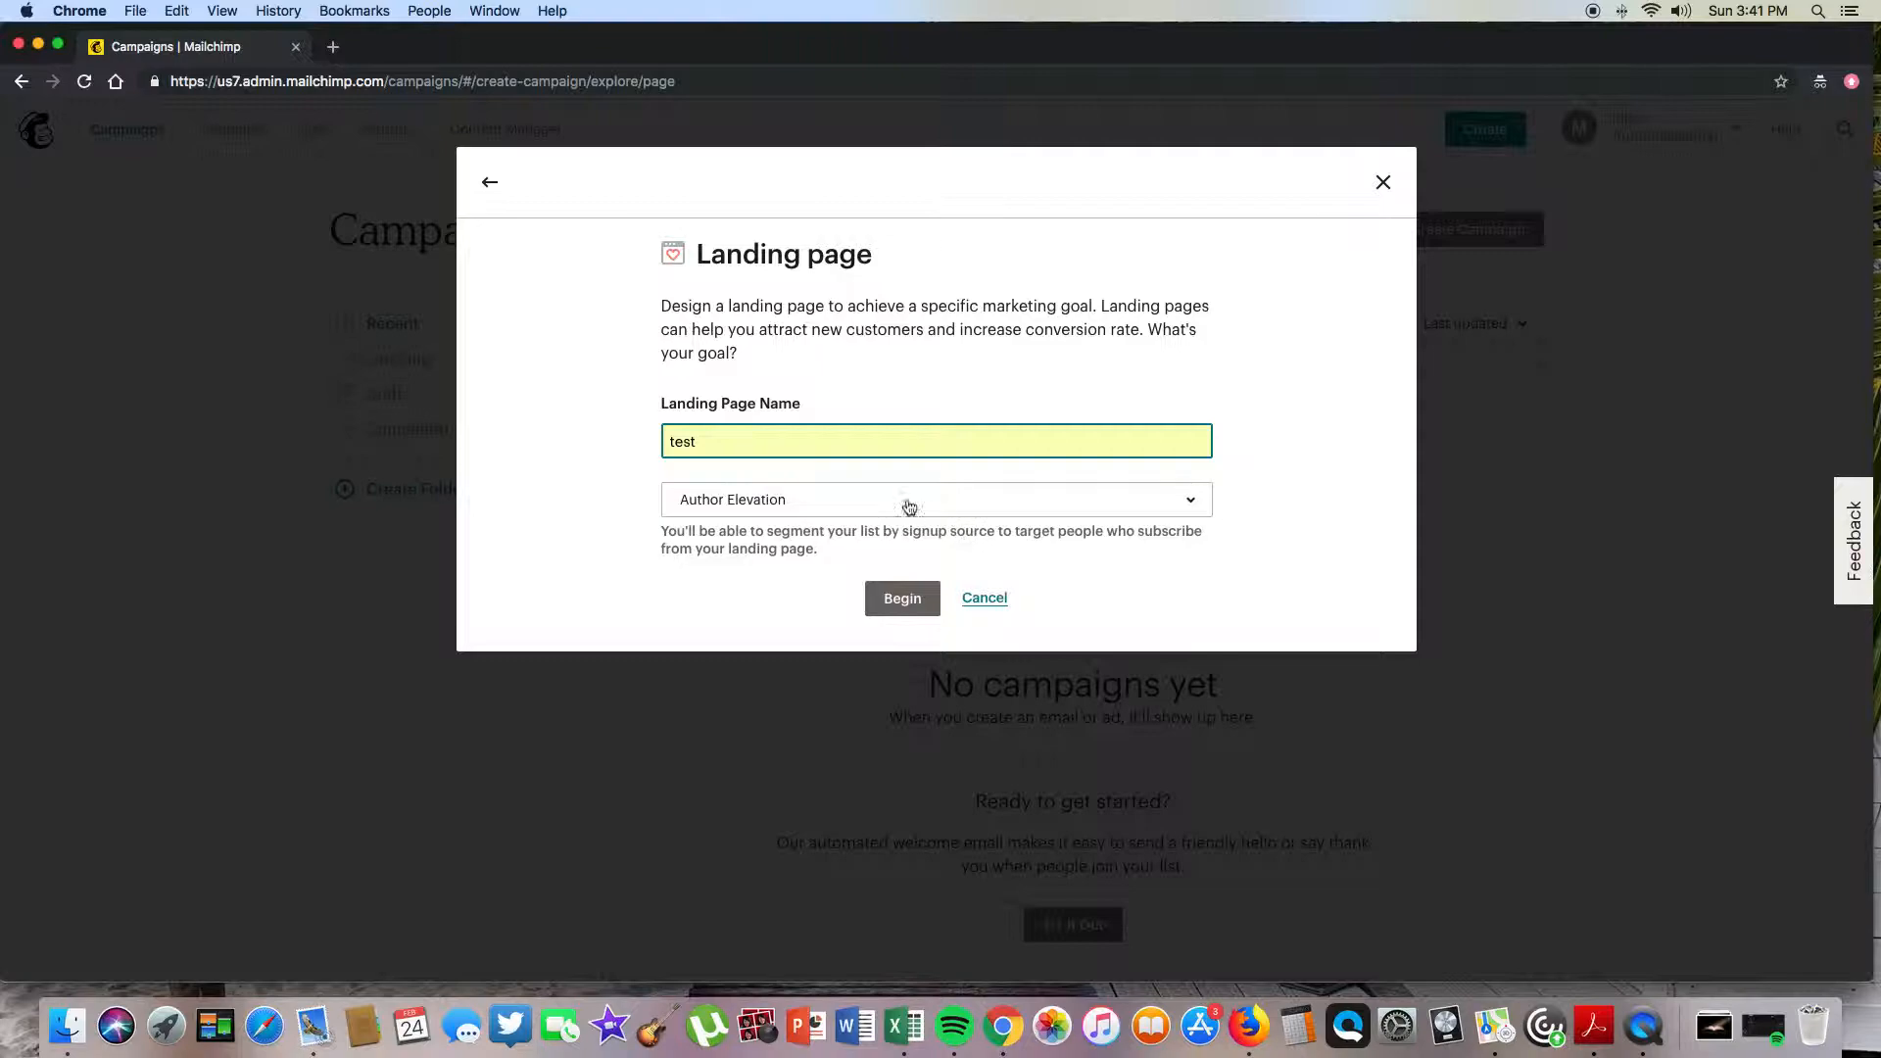
{"action": "left_click", "coordinate": [1086, 512]}
{"action": "left_click", "coordinate": [1088, 515]}
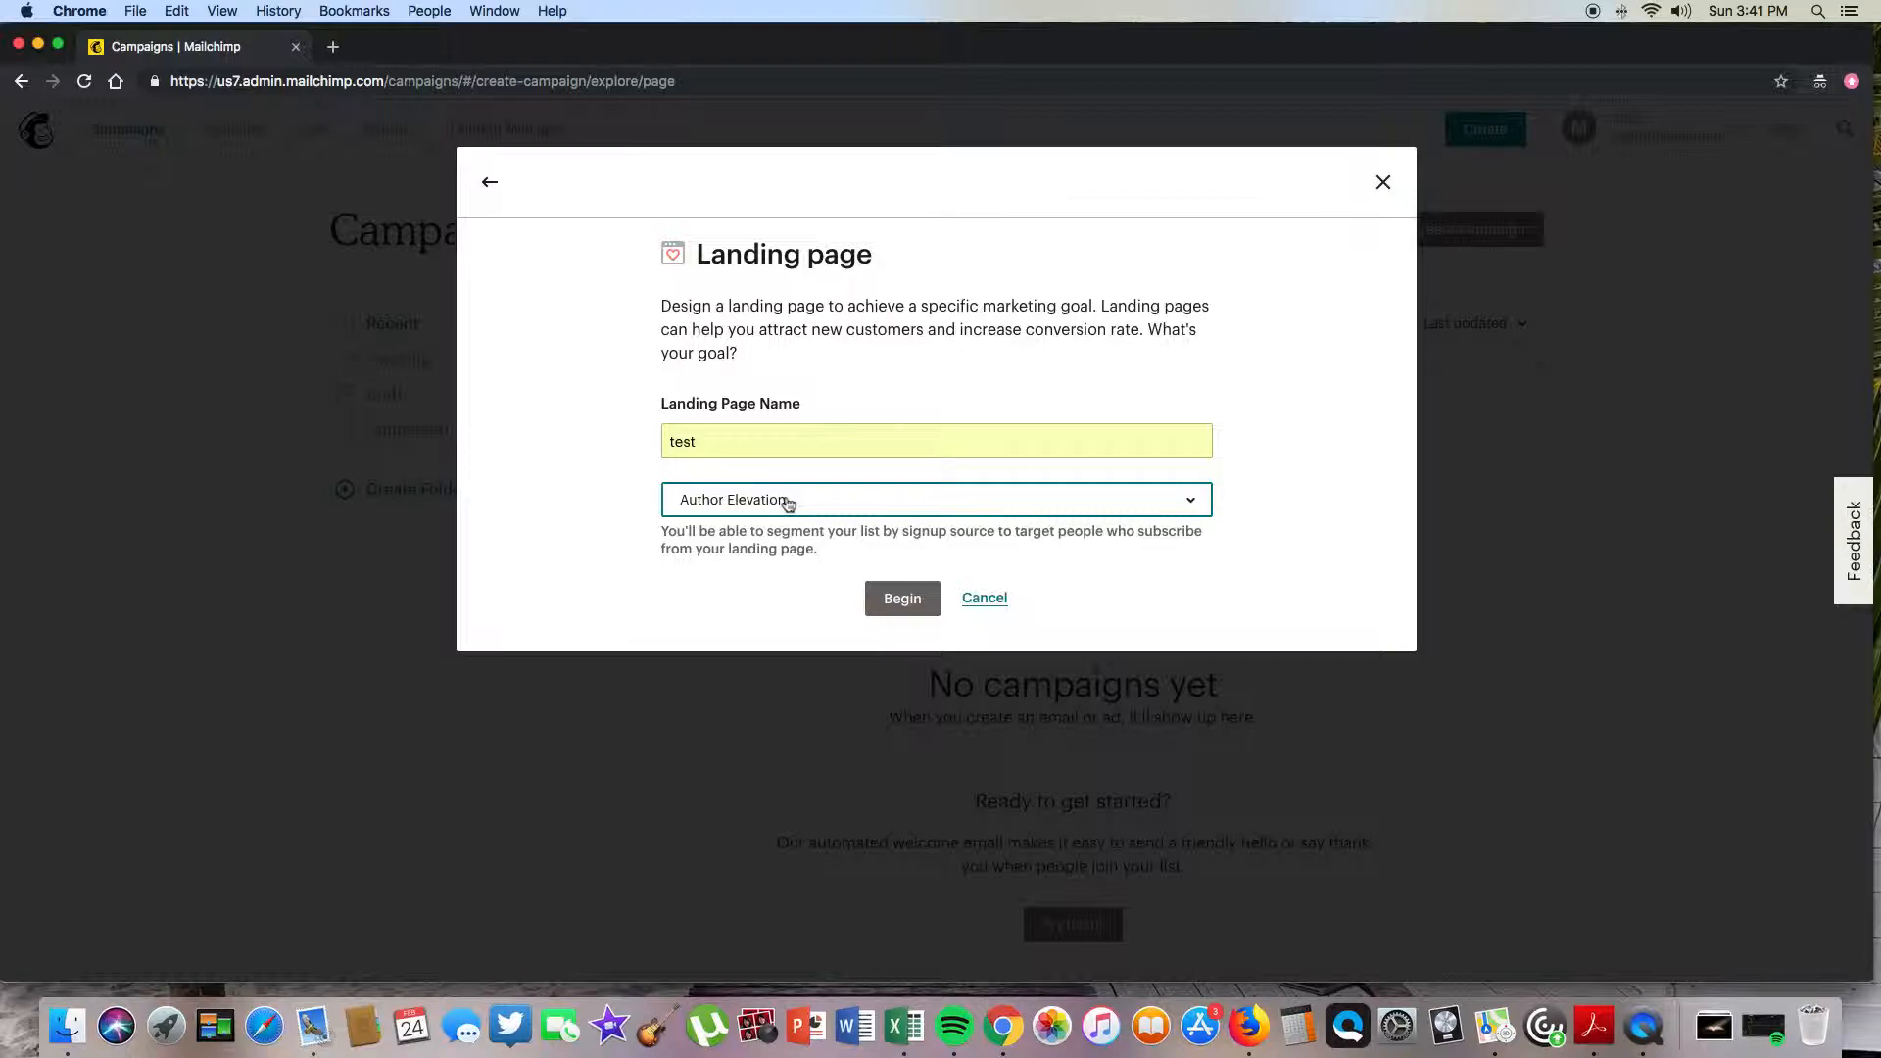
{"action": "left_click", "coordinate": [900, 600]}
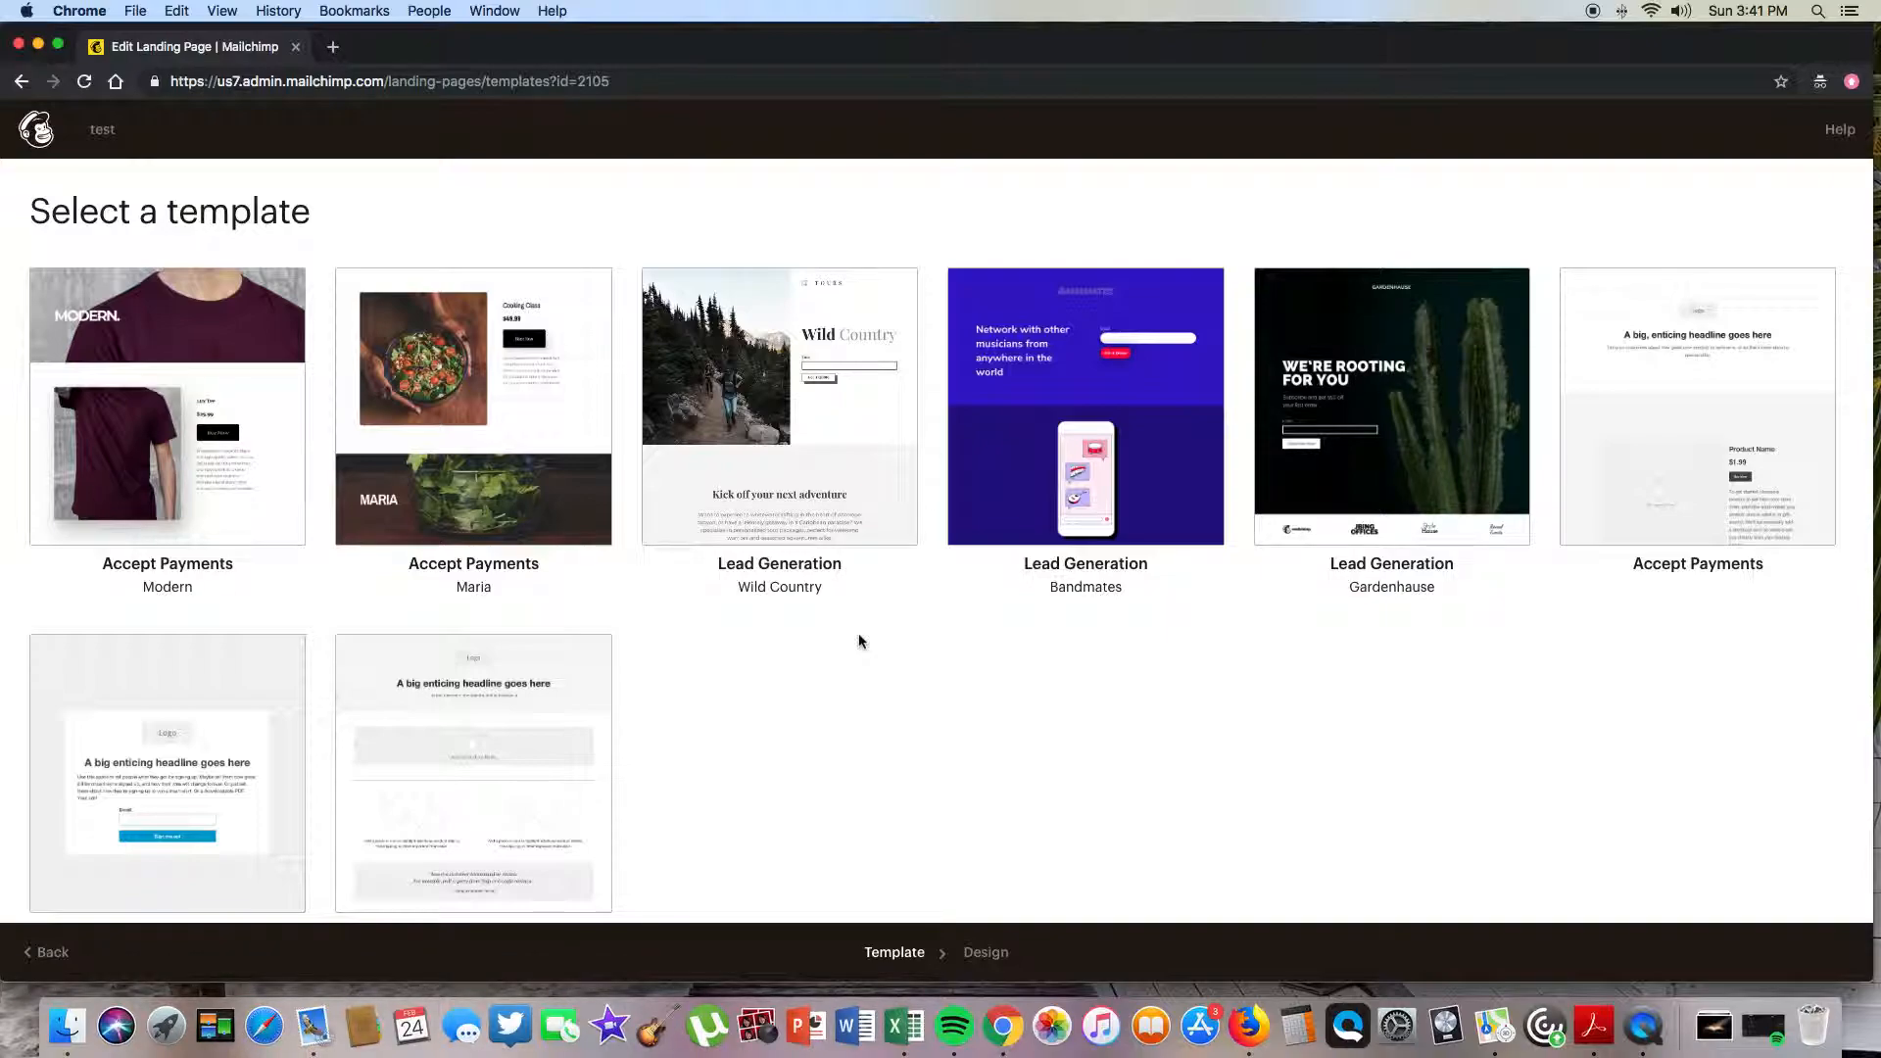
- Apply the Wild Country lead generation template and scroll through its design blocks
{"action": "left_click", "coordinate": [805, 418]}
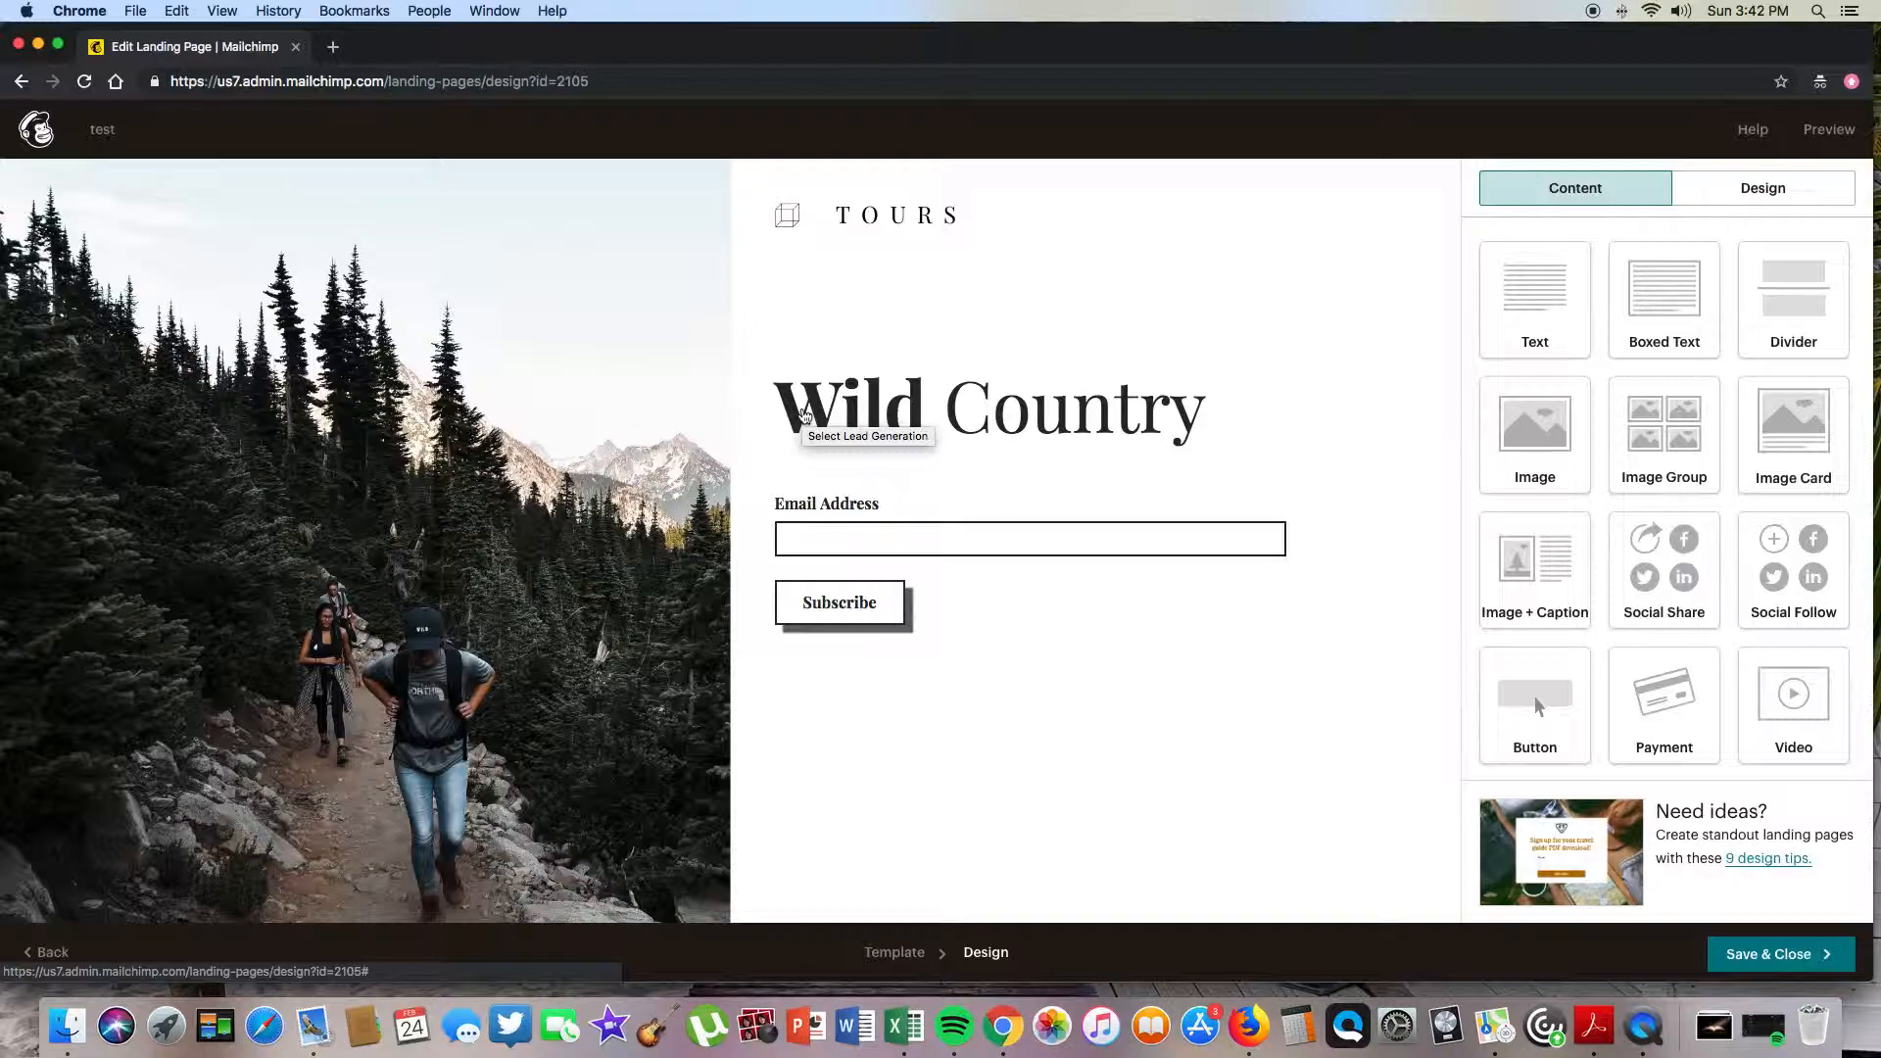
{"action": "mouse_move", "coordinate": [520, 405]}
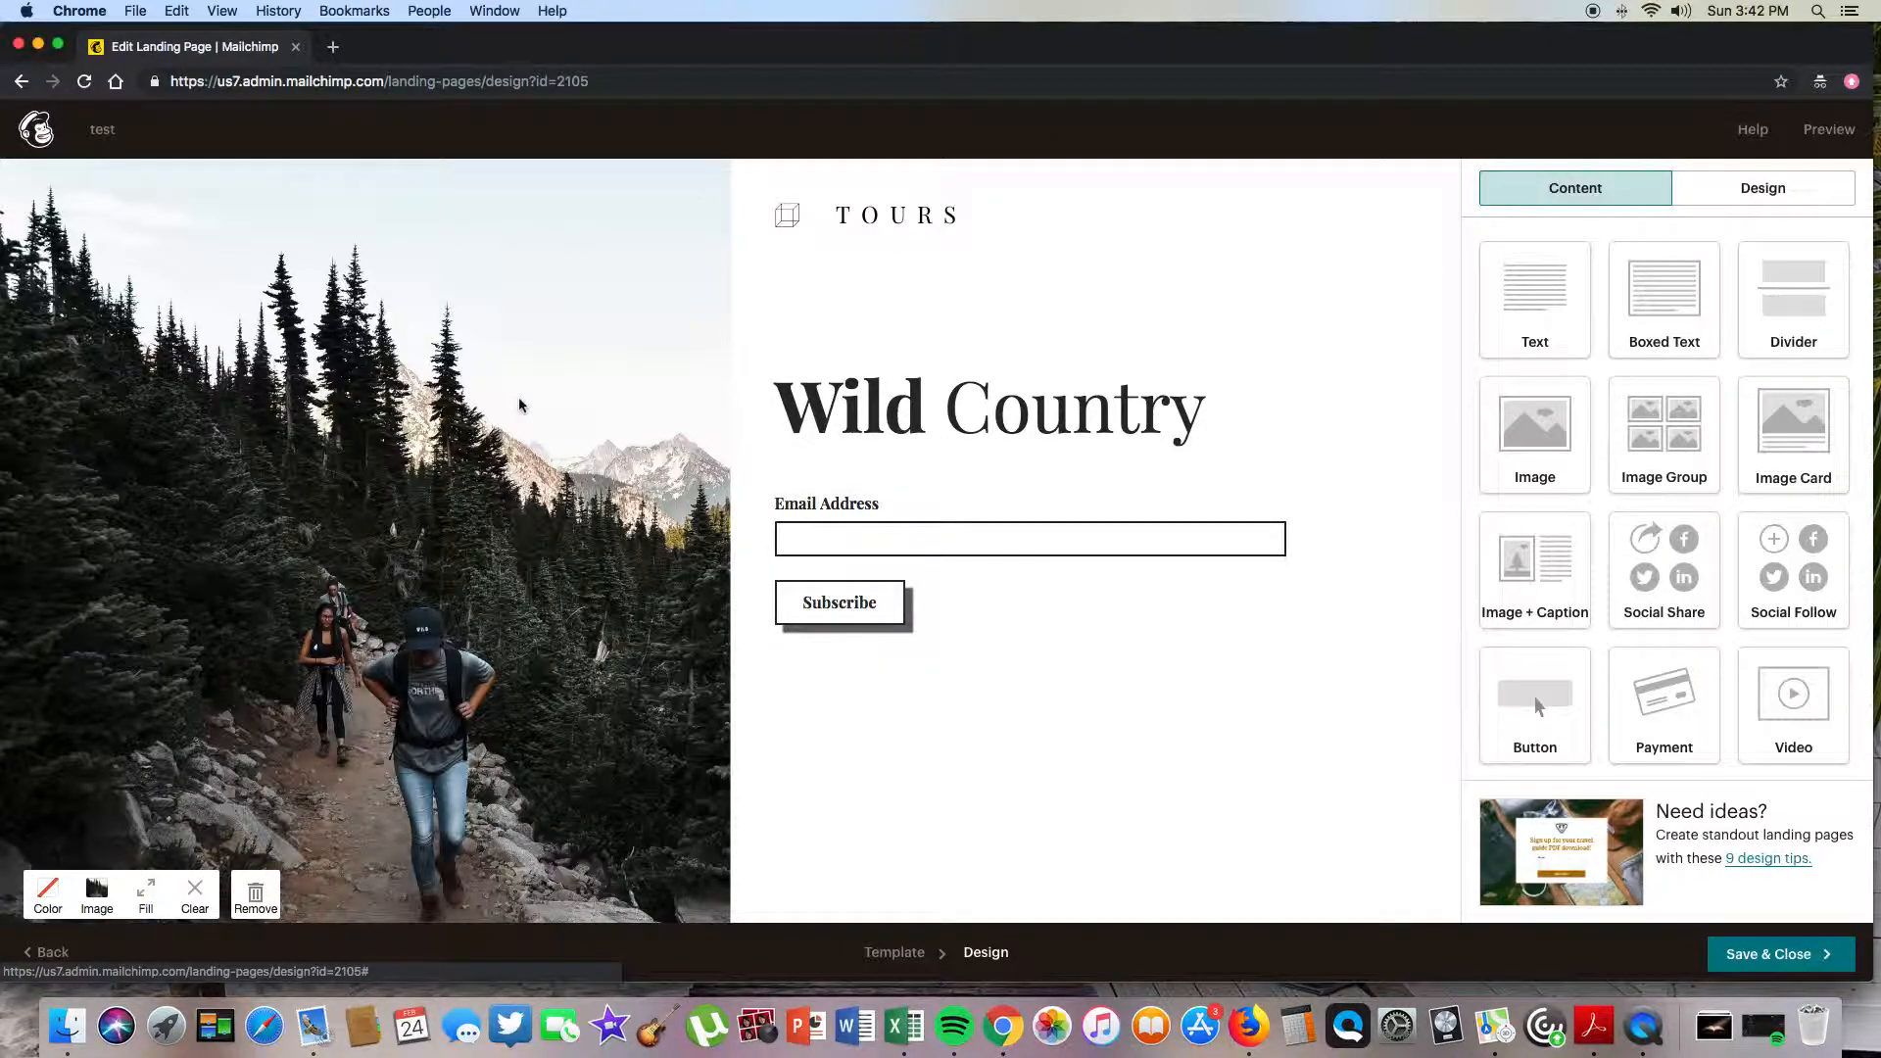
{"action": "scroll", "coordinate": [520, 404], "scroll_direction": "down", "scroll_amount": 2}
{"action": "scroll", "coordinate": [520, 404], "scroll_direction": "up", "scroll_amount": 2}
{"action": "mouse_move", "coordinate": [926, 232]}
{"action": "scroll", "coordinate": [572, 349], "scroll_direction": "down", "scroll_amount": 2}
{"action": "mouse_move", "coordinate": [883, 508]}
{"action": "scroll", "coordinate": [748, 378], "scroll_direction": "down", "scroll_amount": 7}
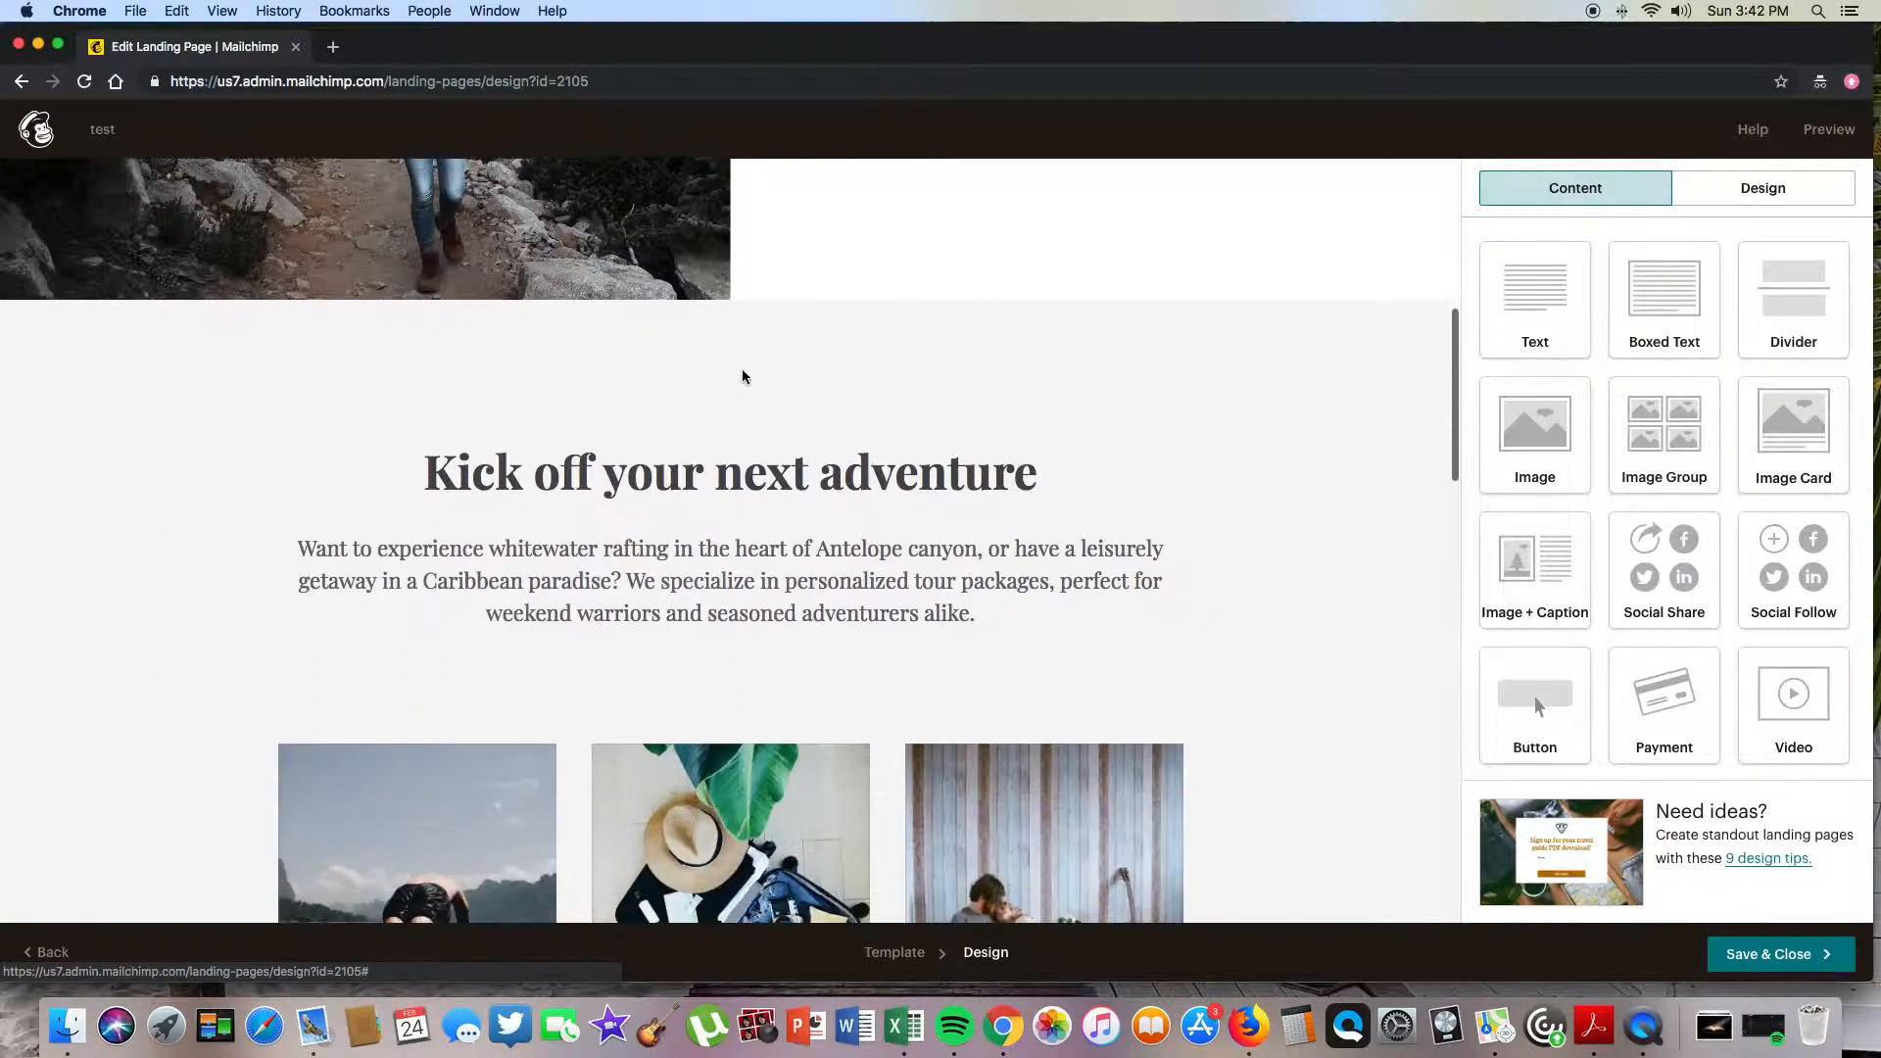
{"action": "mouse_move", "coordinate": [632, 444]}
{"action": "scroll", "coordinate": [588, 441], "scroll_direction": "down", "scroll_amount": 4}
{"action": "mouse_move", "coordinate": [813, 530]}
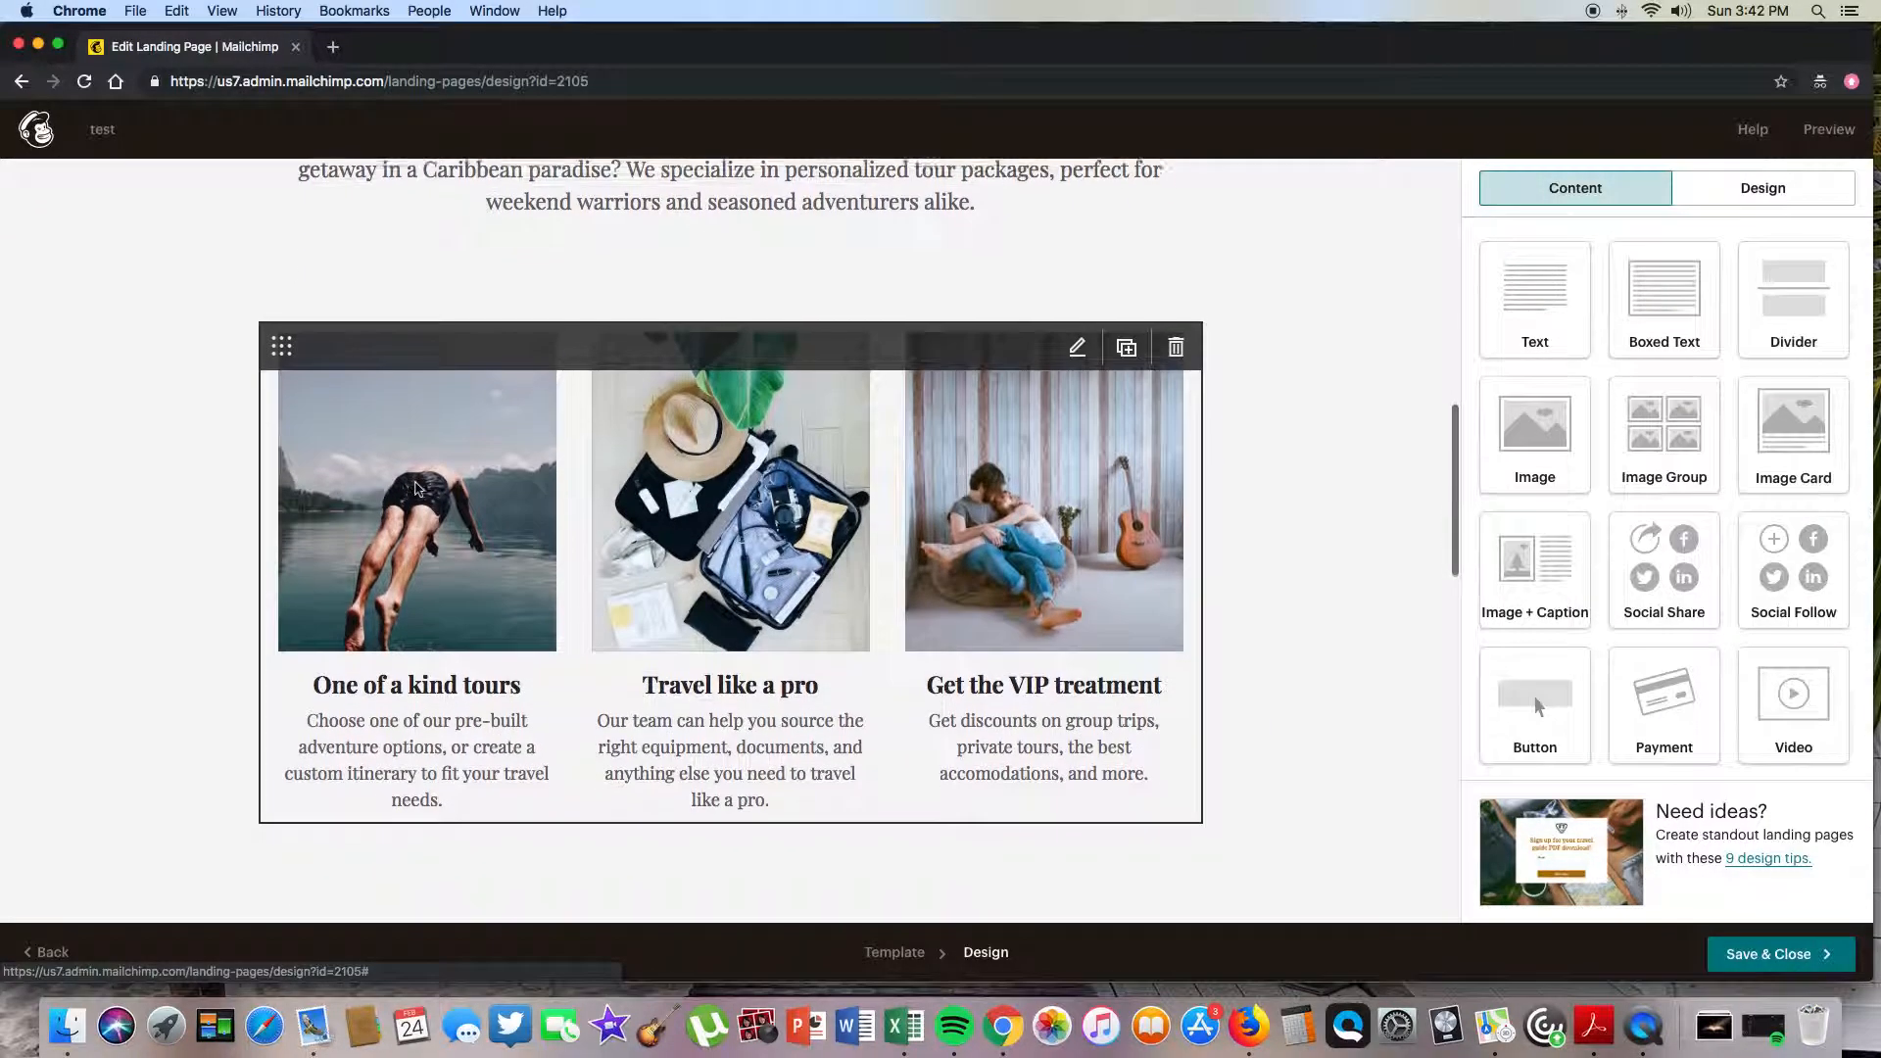
{"action": "scroll", "coordinate": [814, 530], "scroll_direction": "down", "scroll_amount": 5}
{"action": "scroll", "coordinate": [727, 502], "scroll_direction": "up", "scroll_amount": 15}
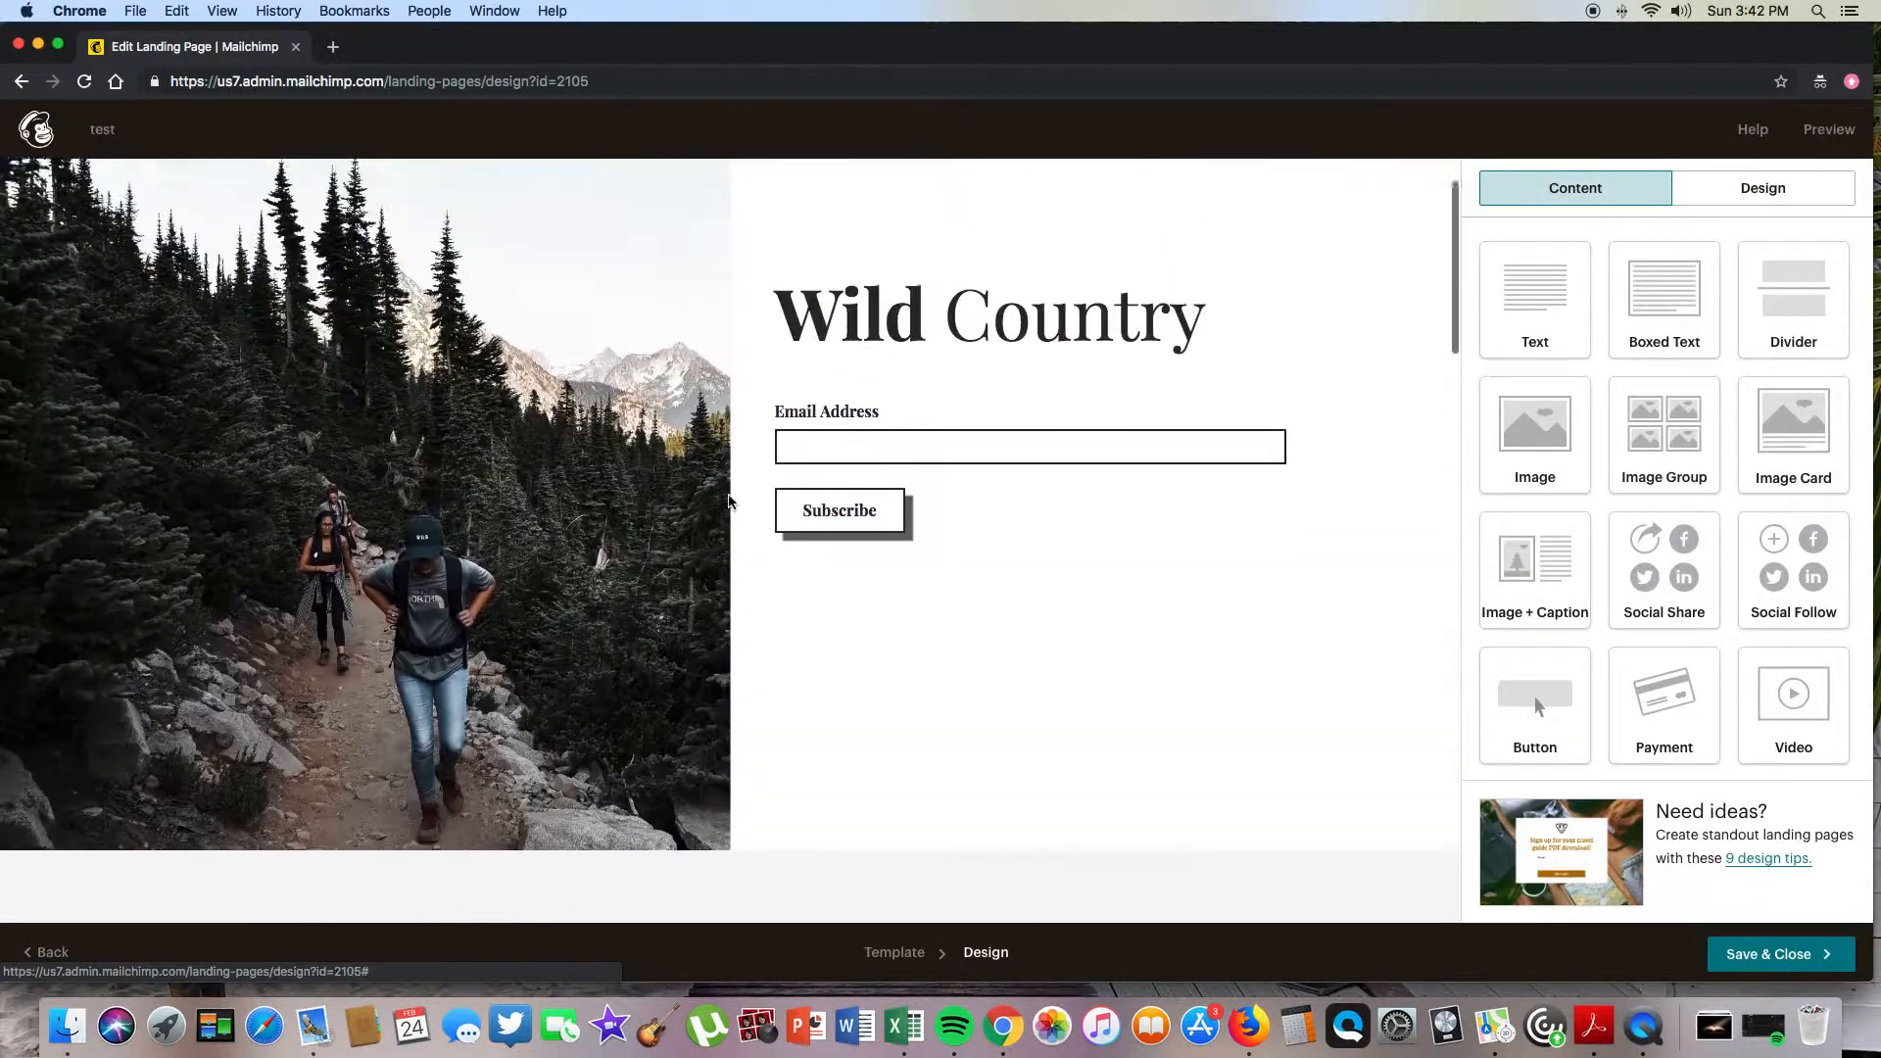
- Change the Wild Country headline to 'Your Lead Magnet'
{"action": "left_click", "coordinate": [893, 399]}
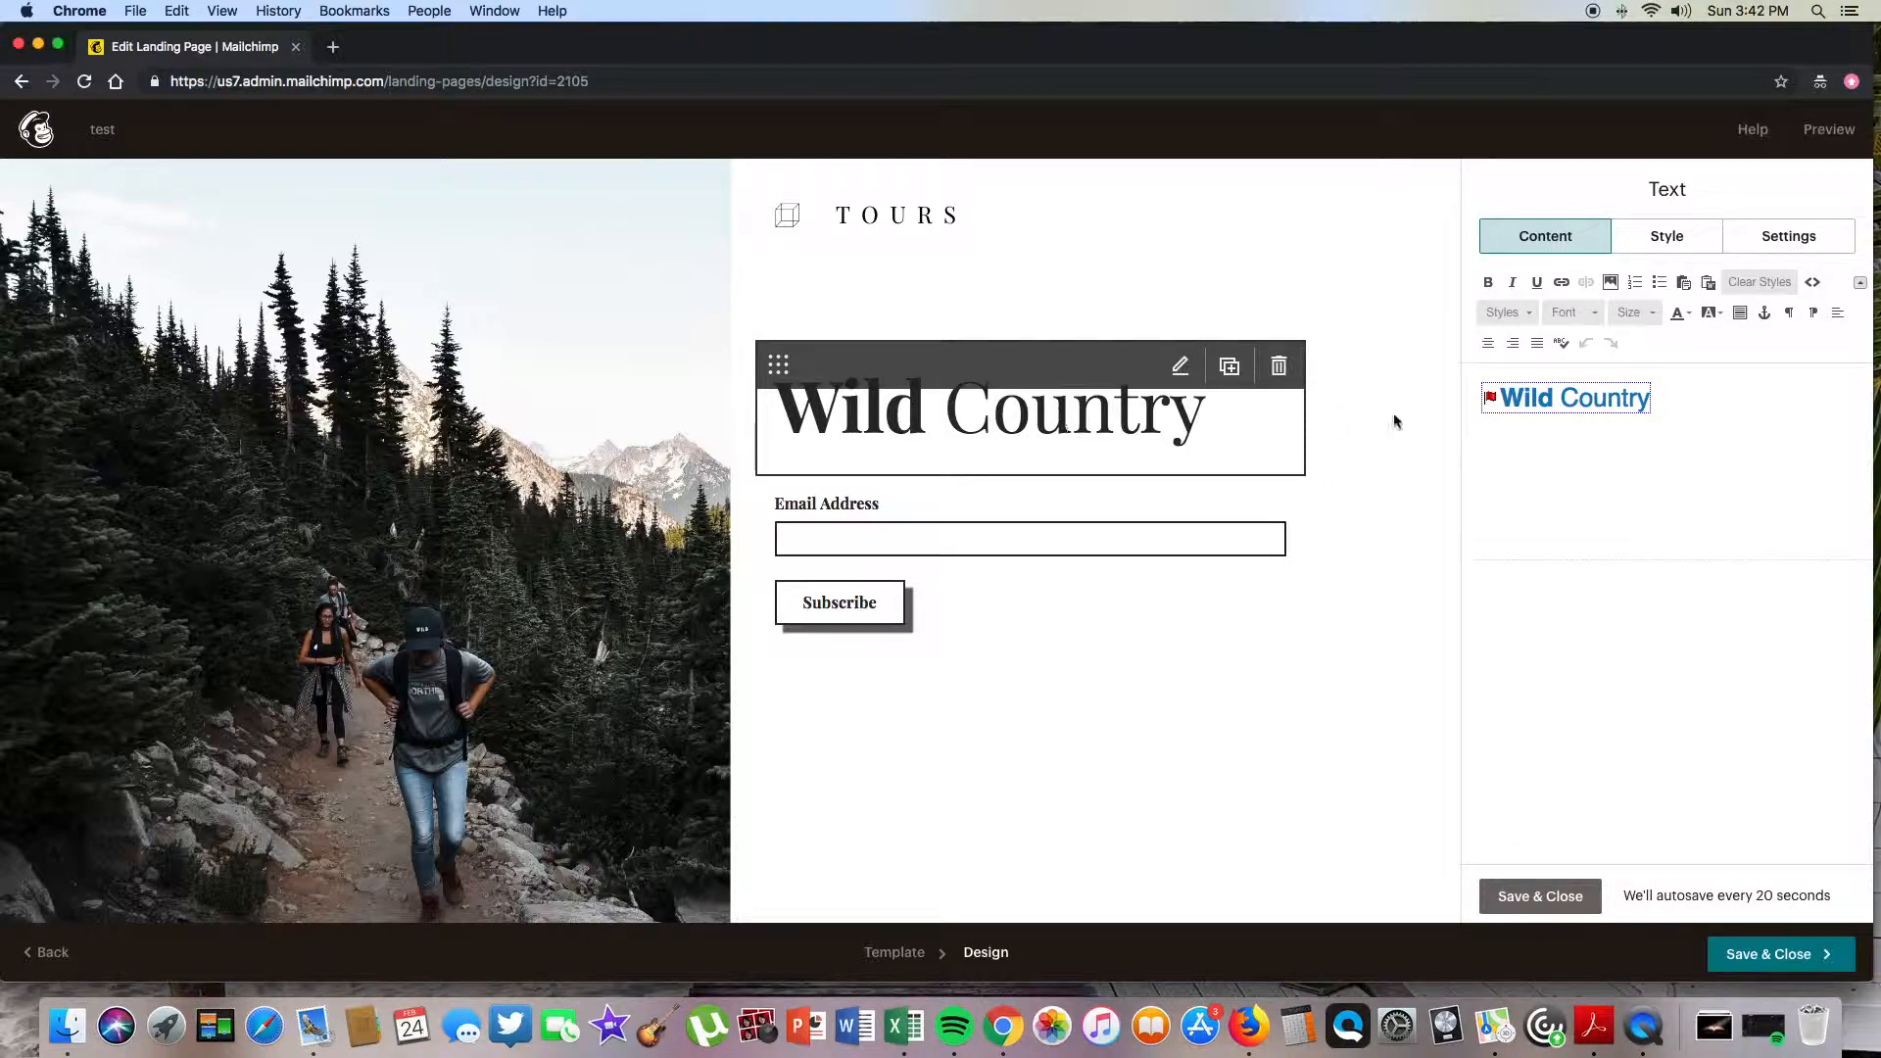
{"action": "key", "text": "BackSpace"}
{"action": "key", "text": "BackSpace"}
{"action": "key", "text": "BackSpace"}
{"action": "key", "text": "BackSpace"}
{"action": "key", "text": "BackSpace"}
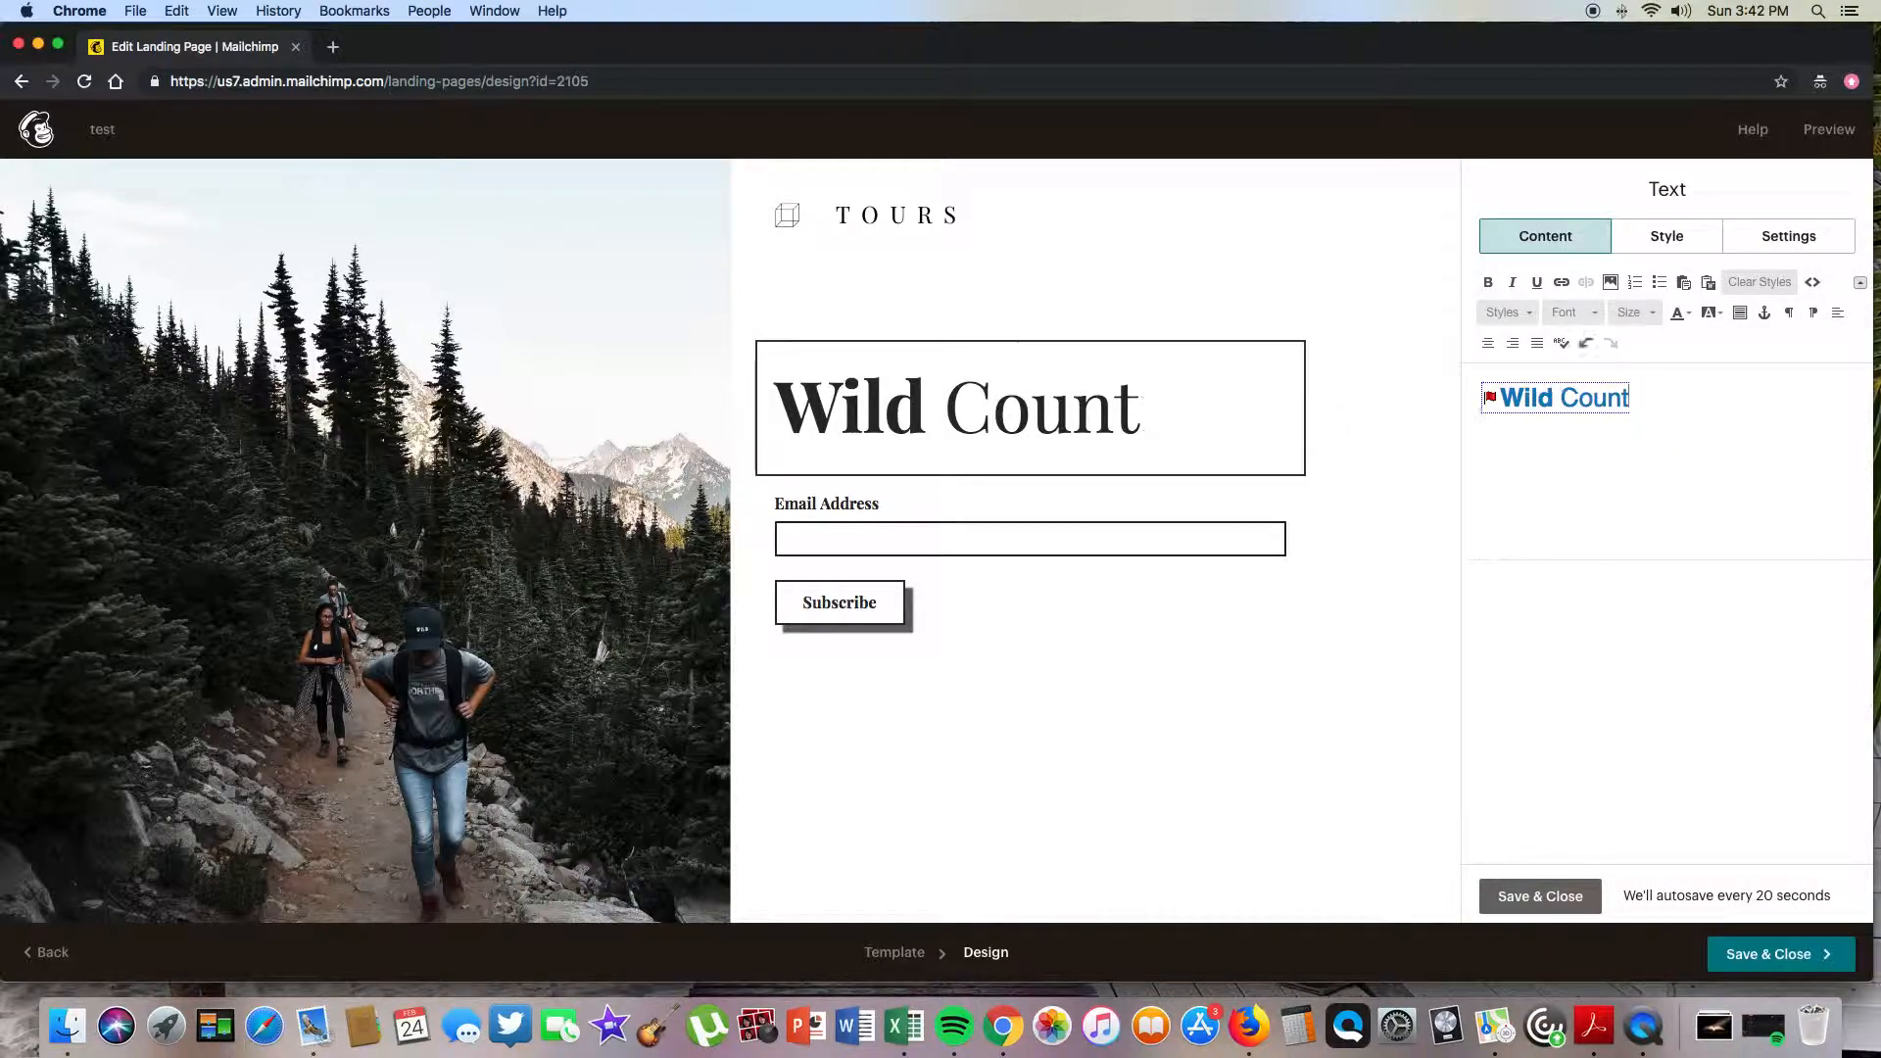
{"action": "key", "text": "BackSpace"}
{"action": "key", "text": "BackSpace"}
{"action": "key", "text": "BackSpace"}
{"action": "key", "text": "BackSpace"}
{"action": "key", "text": "BackSpace"}
{"action": "key", "text": "BackSpace"}
{"action": "key", "text": "BackSpace"}
{"action": "type", "text": "Your Lead"}
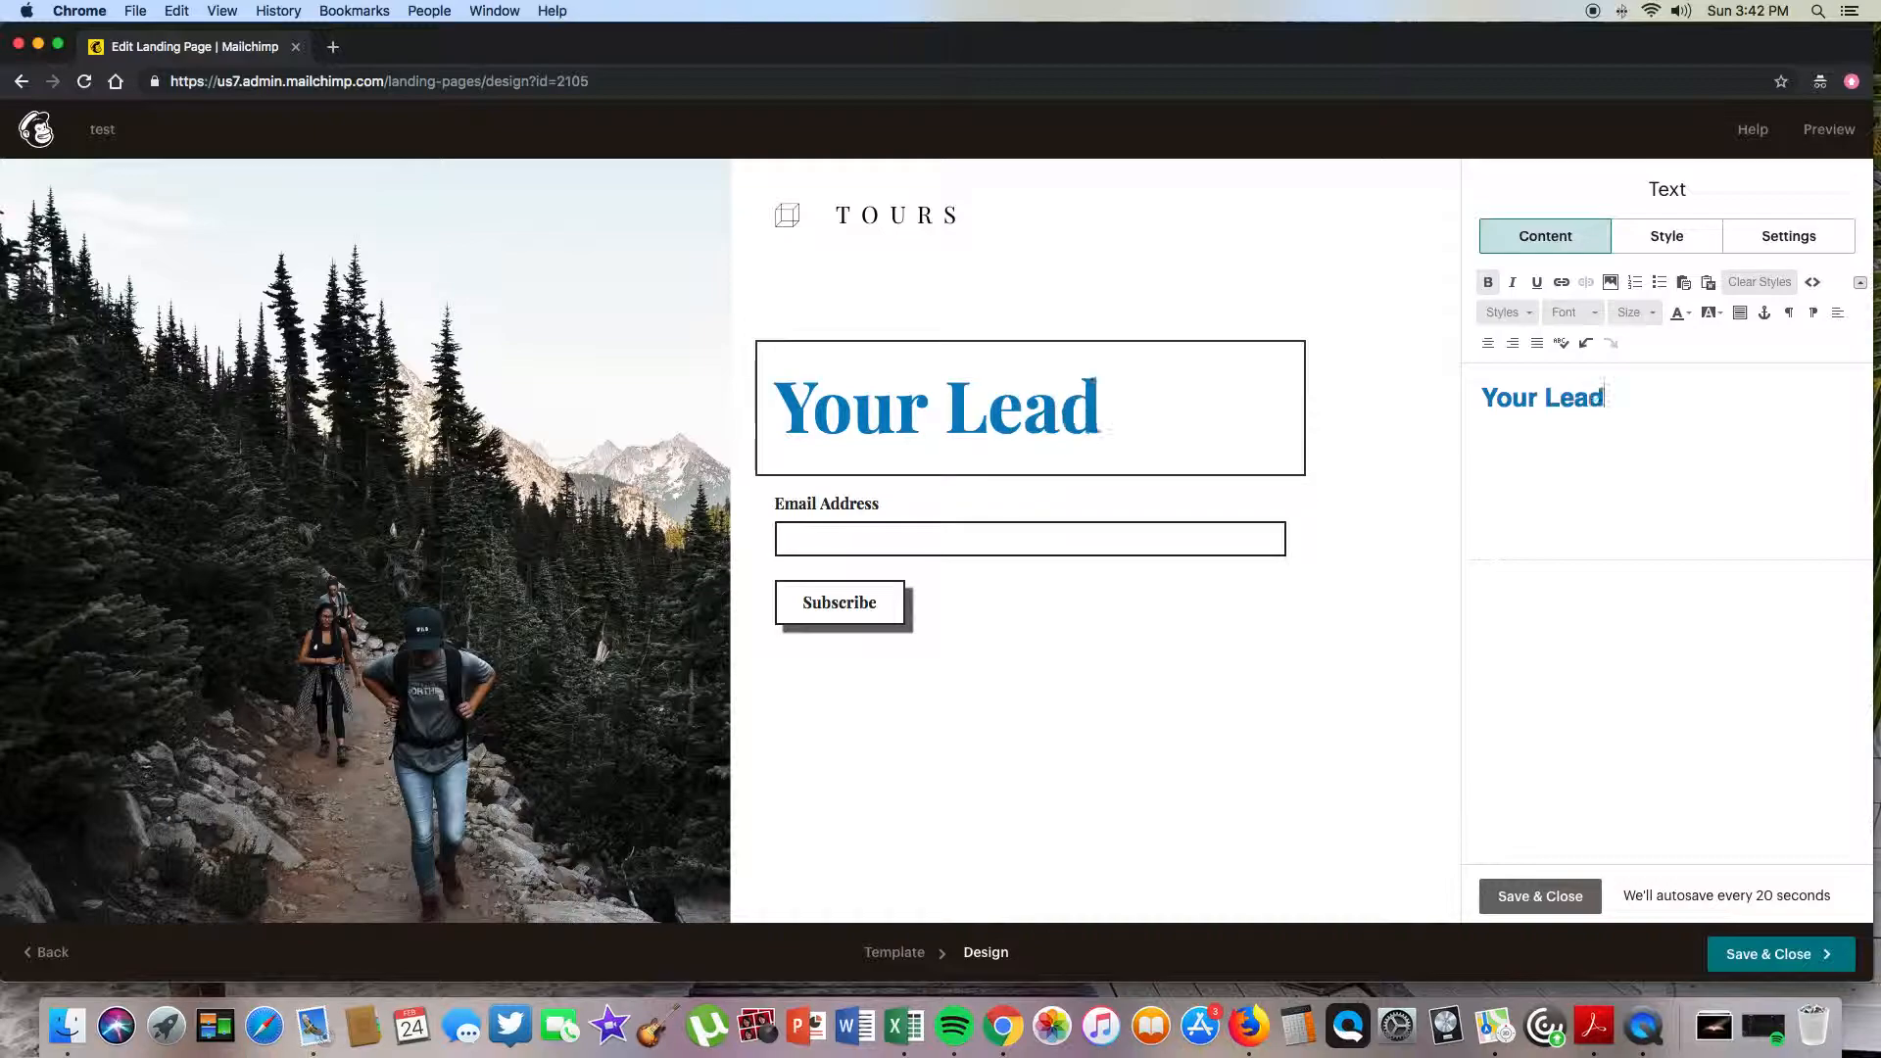
{"action": "type", "text": " Magnet"}
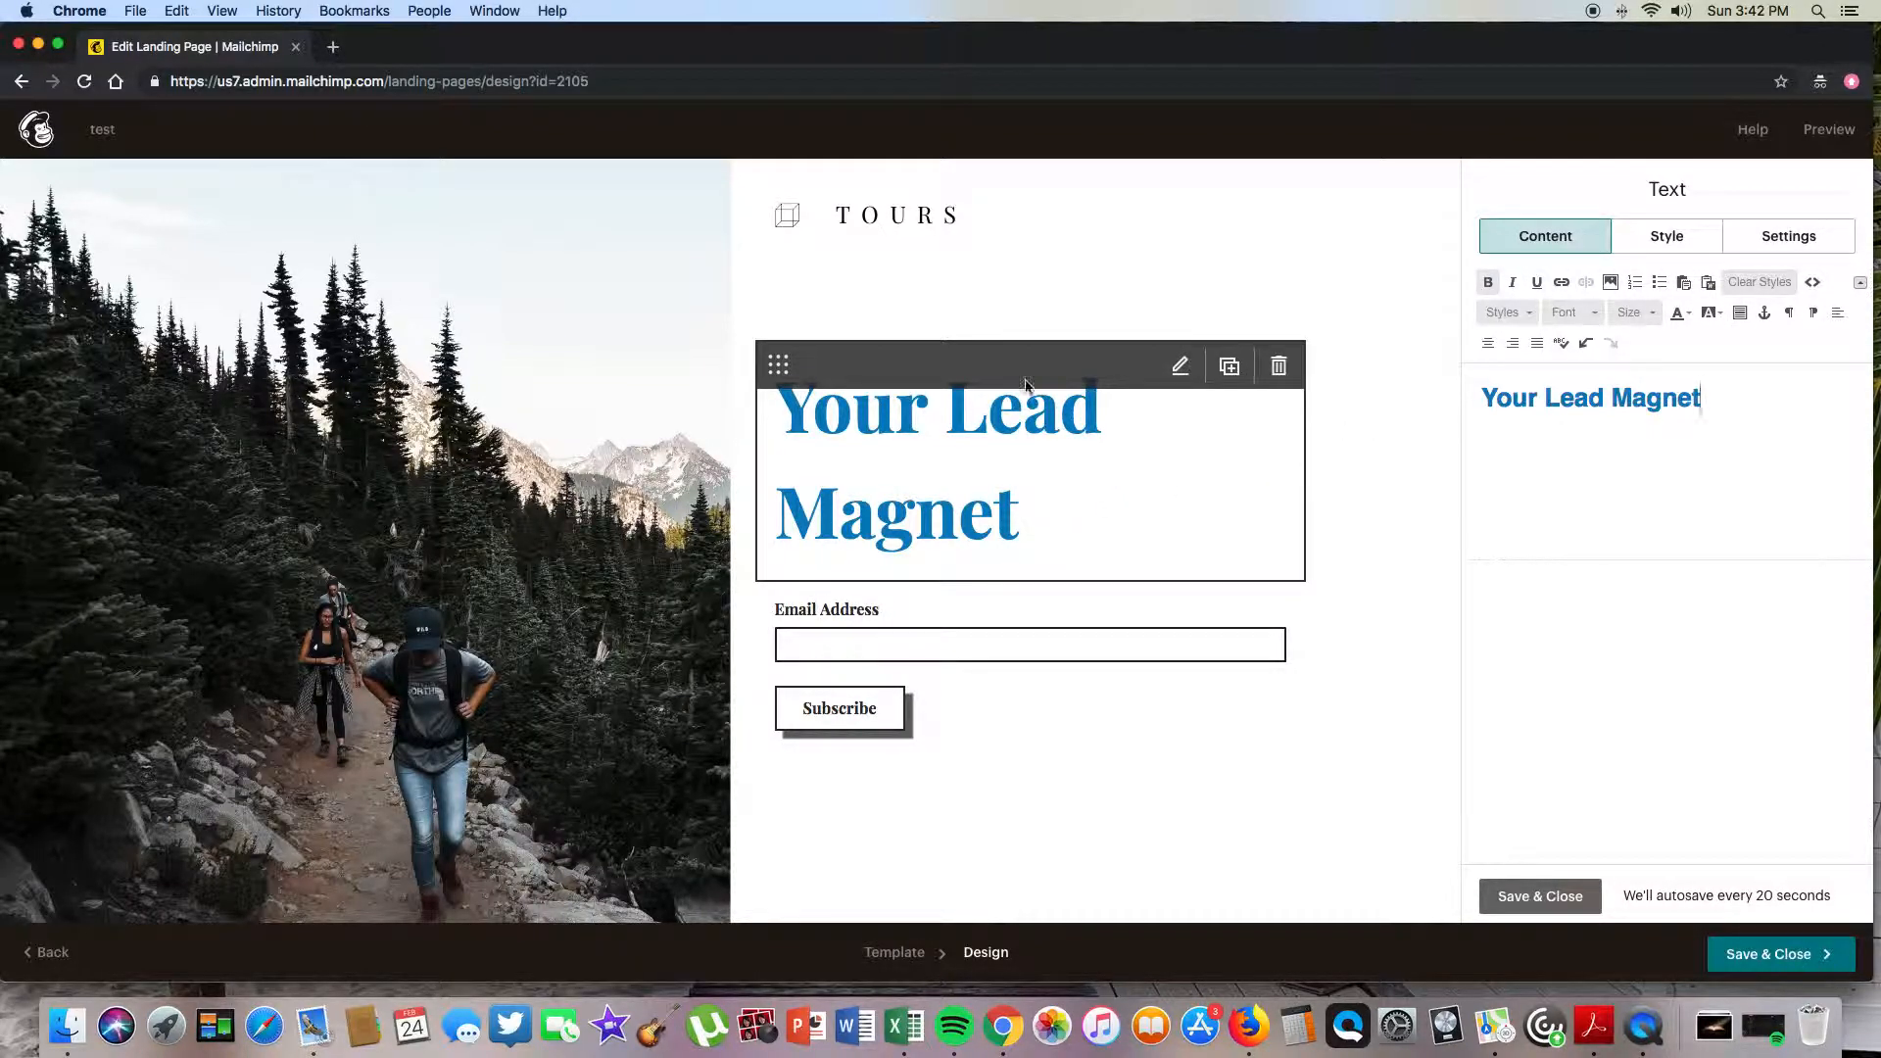
- Replace the hiking background photo with the red magnet image
{"action": "scroll", "coordinate": [486, 484], "scroll_direction": "down", "scroll_amount": 2}
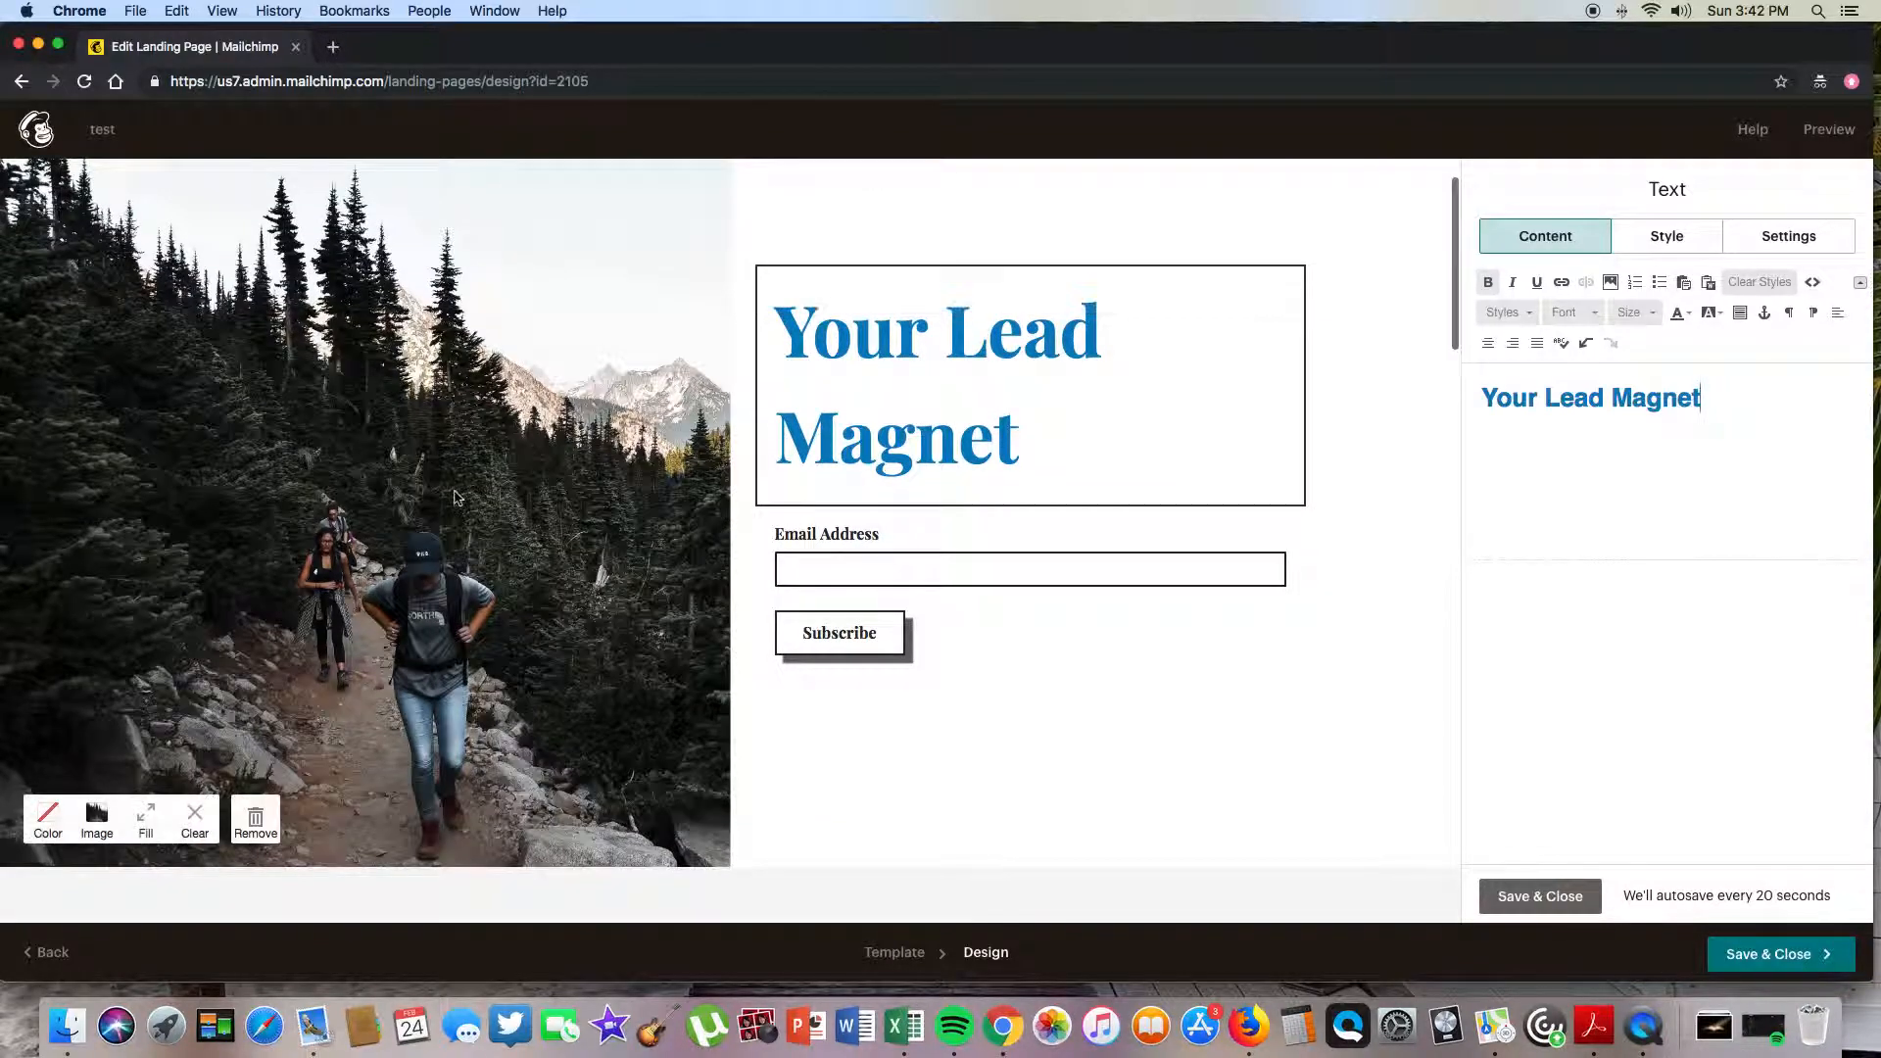
{"action": "left_click", "coordinate": [103, 821]}
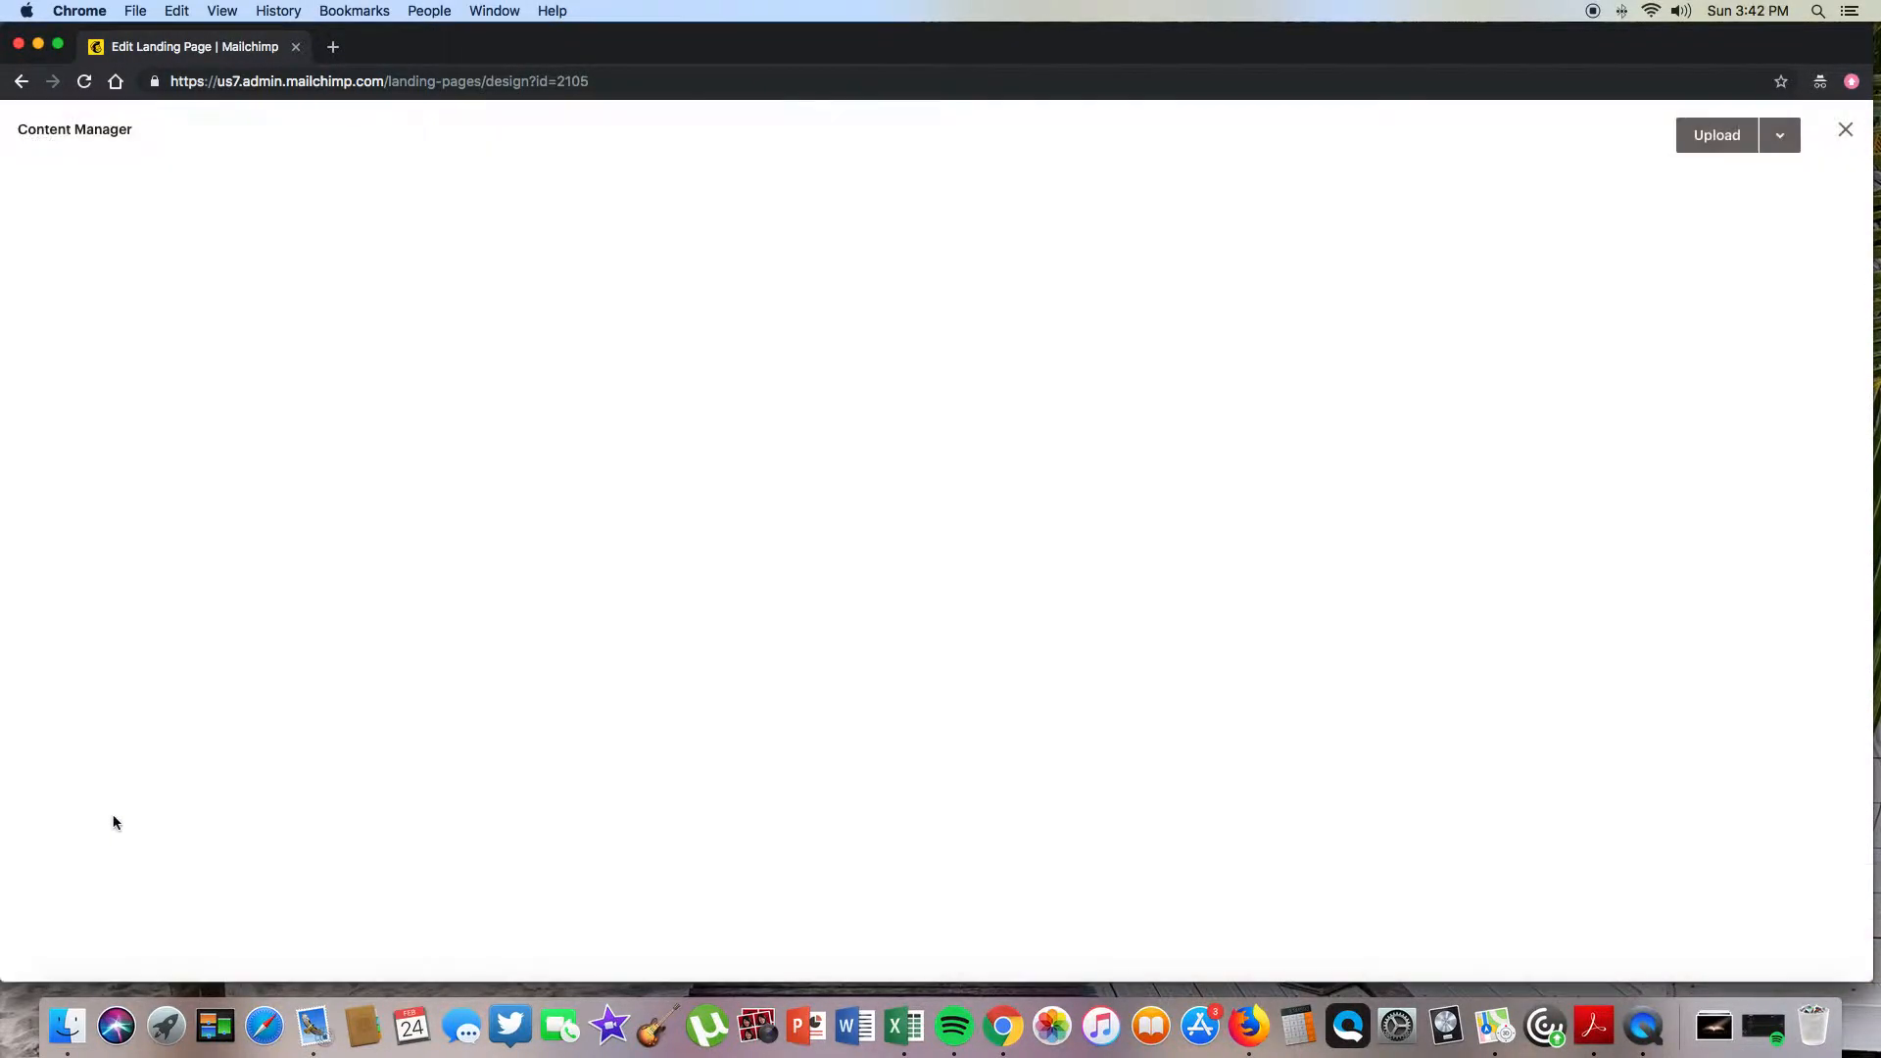
{"action": "left_click", "coordinate": [372, 329]}
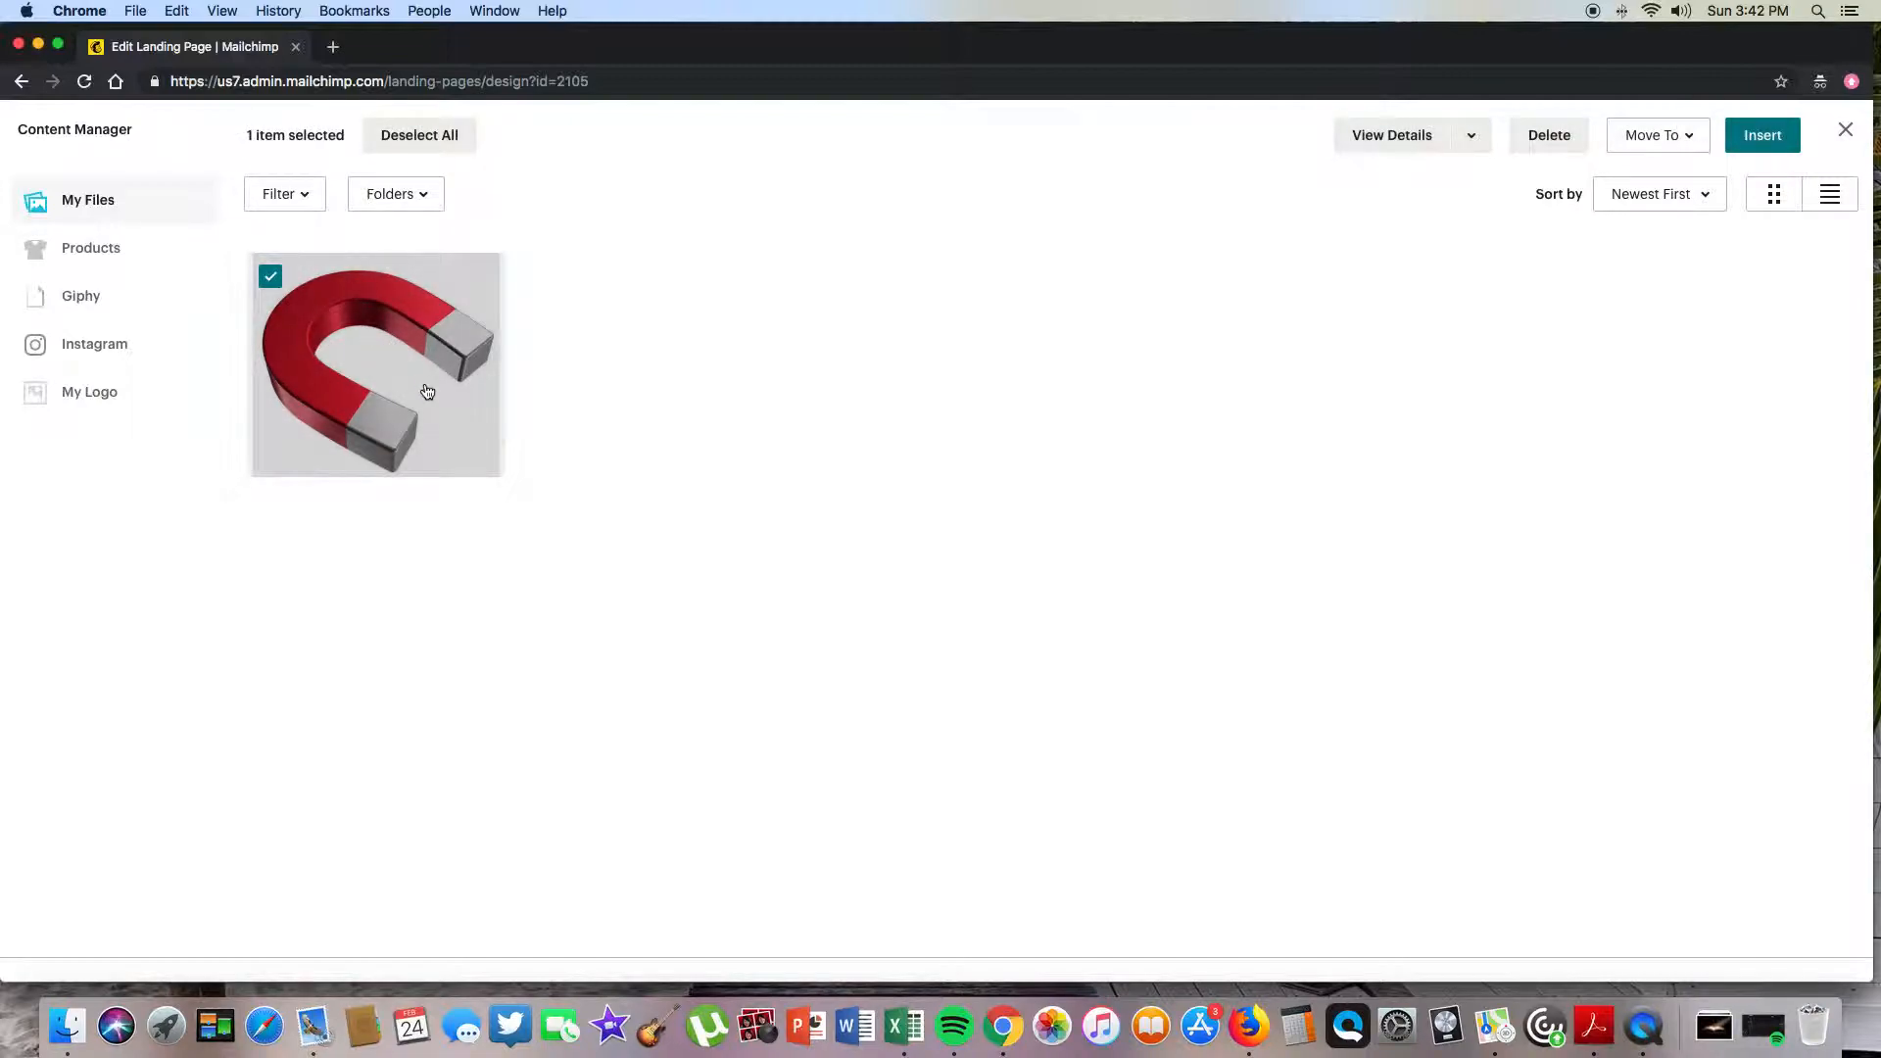
{"action": "left_click", "coordinate": [1762, 135]}
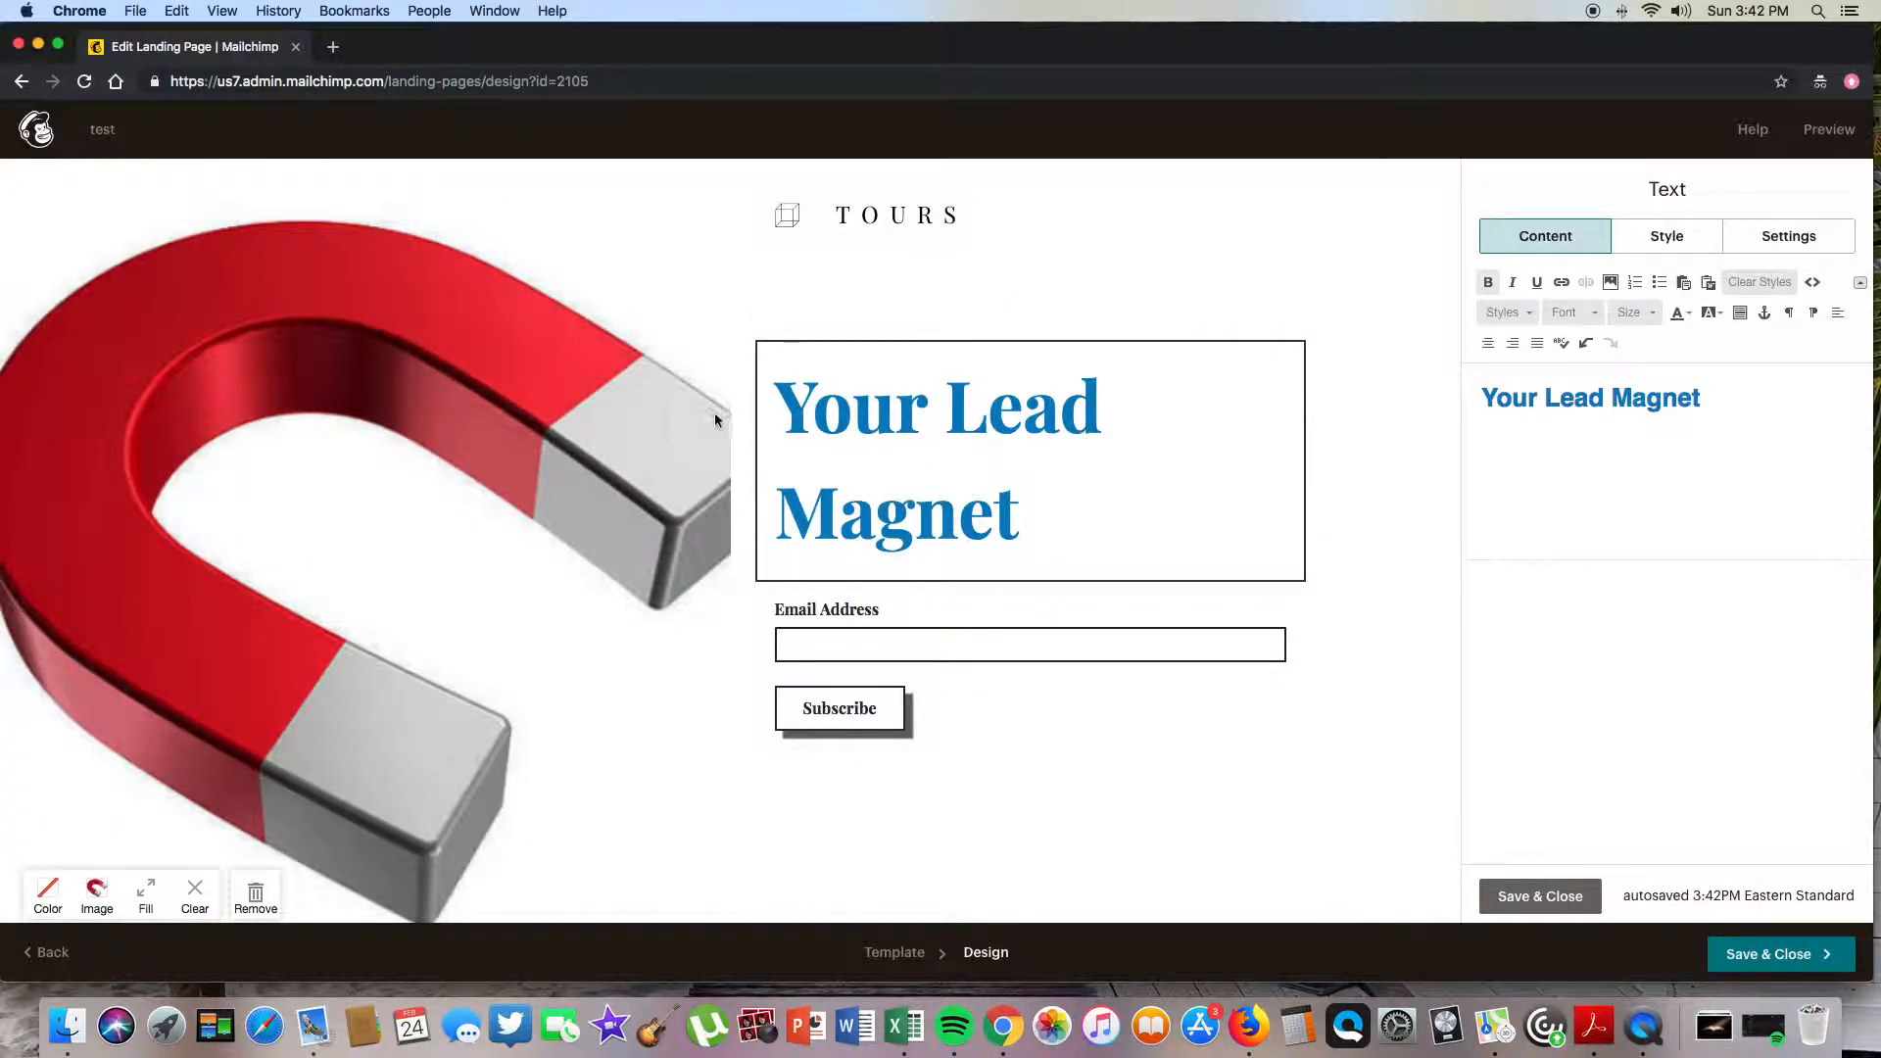
{"action": "mouse_move", "coordinate": [819, 460]}
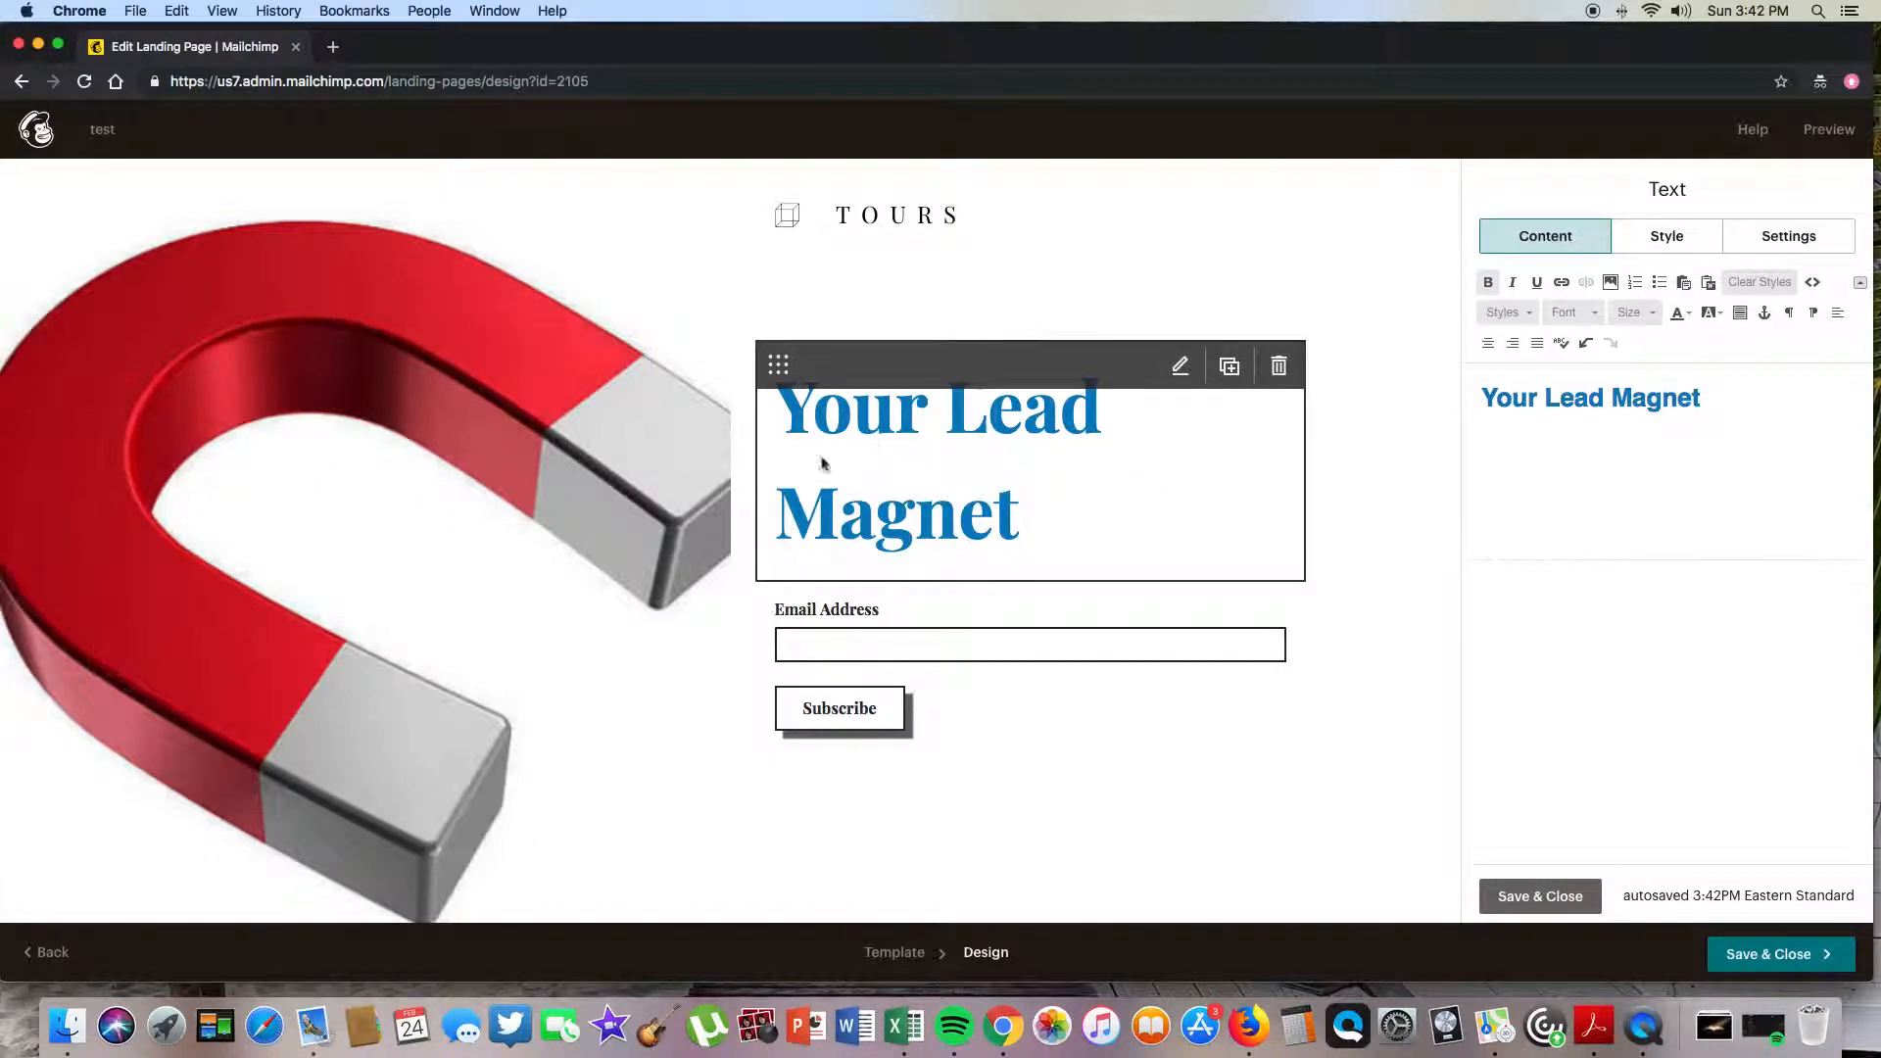
{"action": "scroll", "coordinate": [918, 447], "scroll_direction": "down", "scroll_amount": 10}
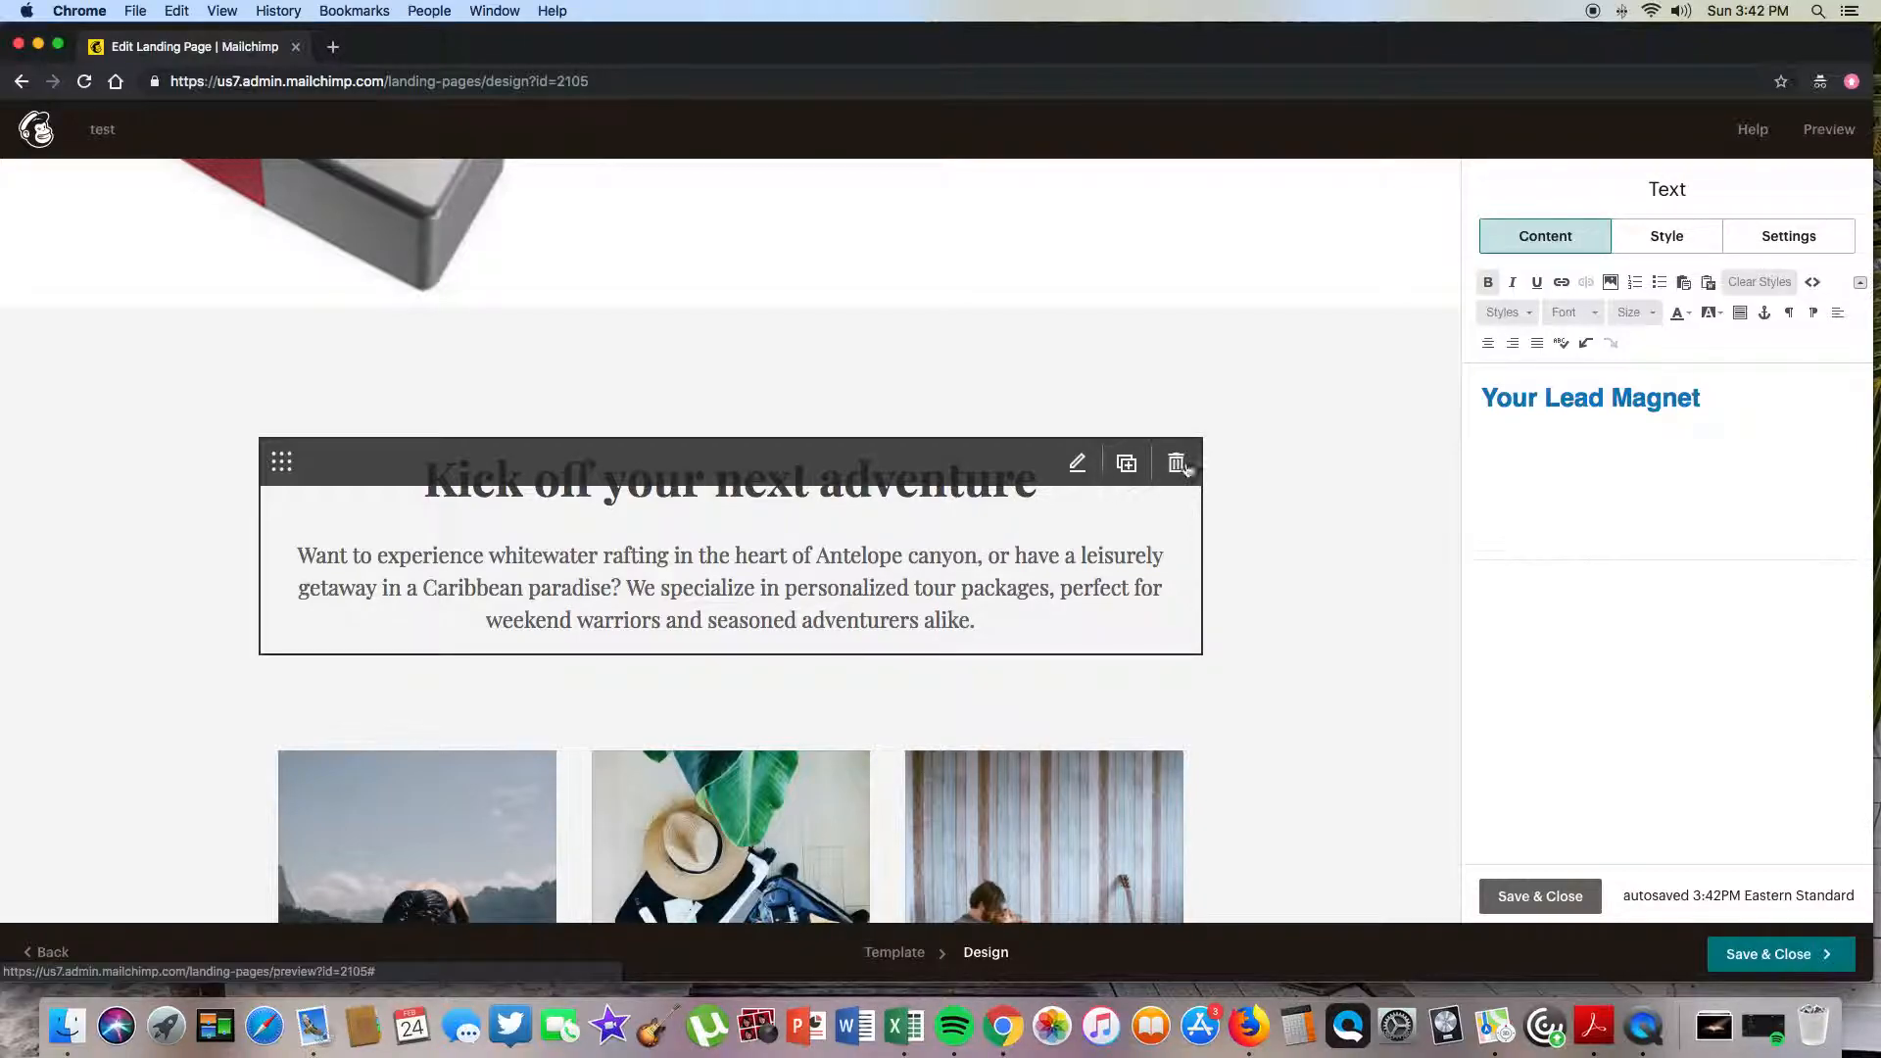
- Delete the 'Kick off your next adventure' text block and the row of three tour photos
{"action": "left_click", "coordinate": [1187, 464]}
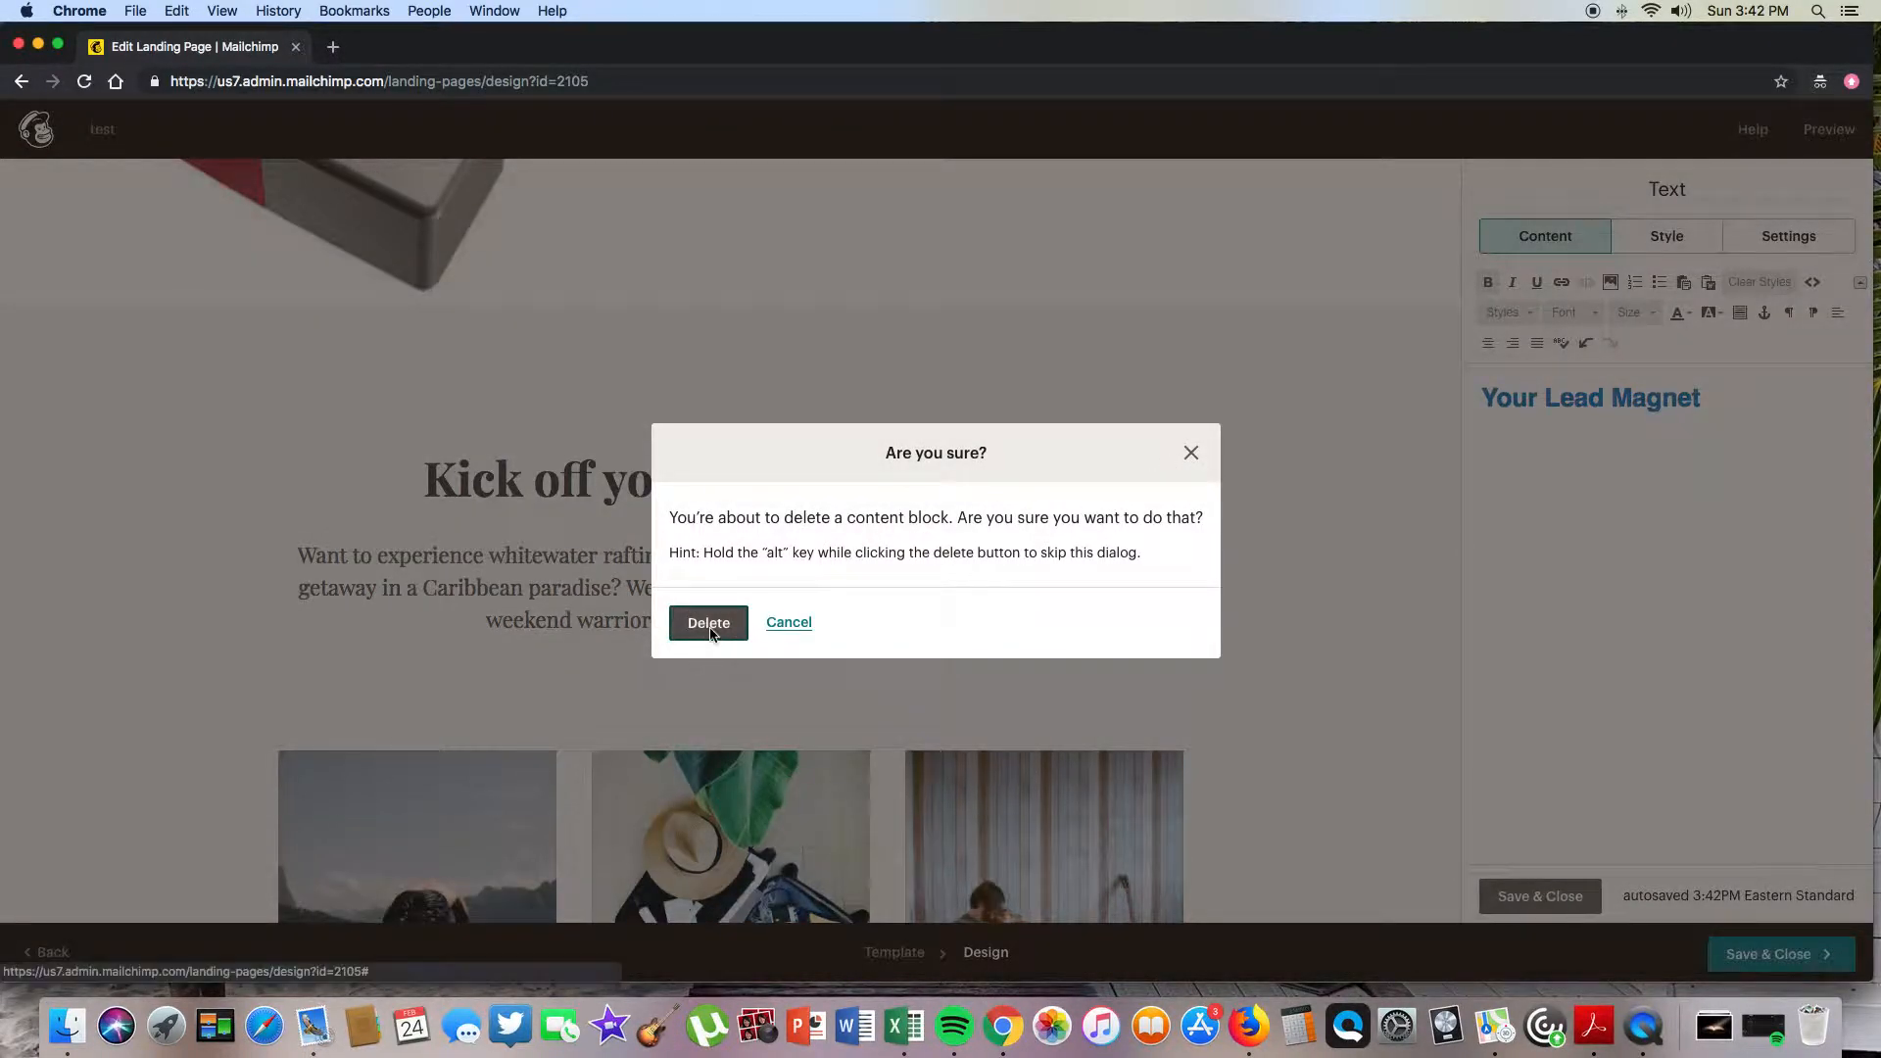
{"action": "left_click", "coordinate": [709, 629]}
{"action": "left_click", "coordinate": [1175, 414]}
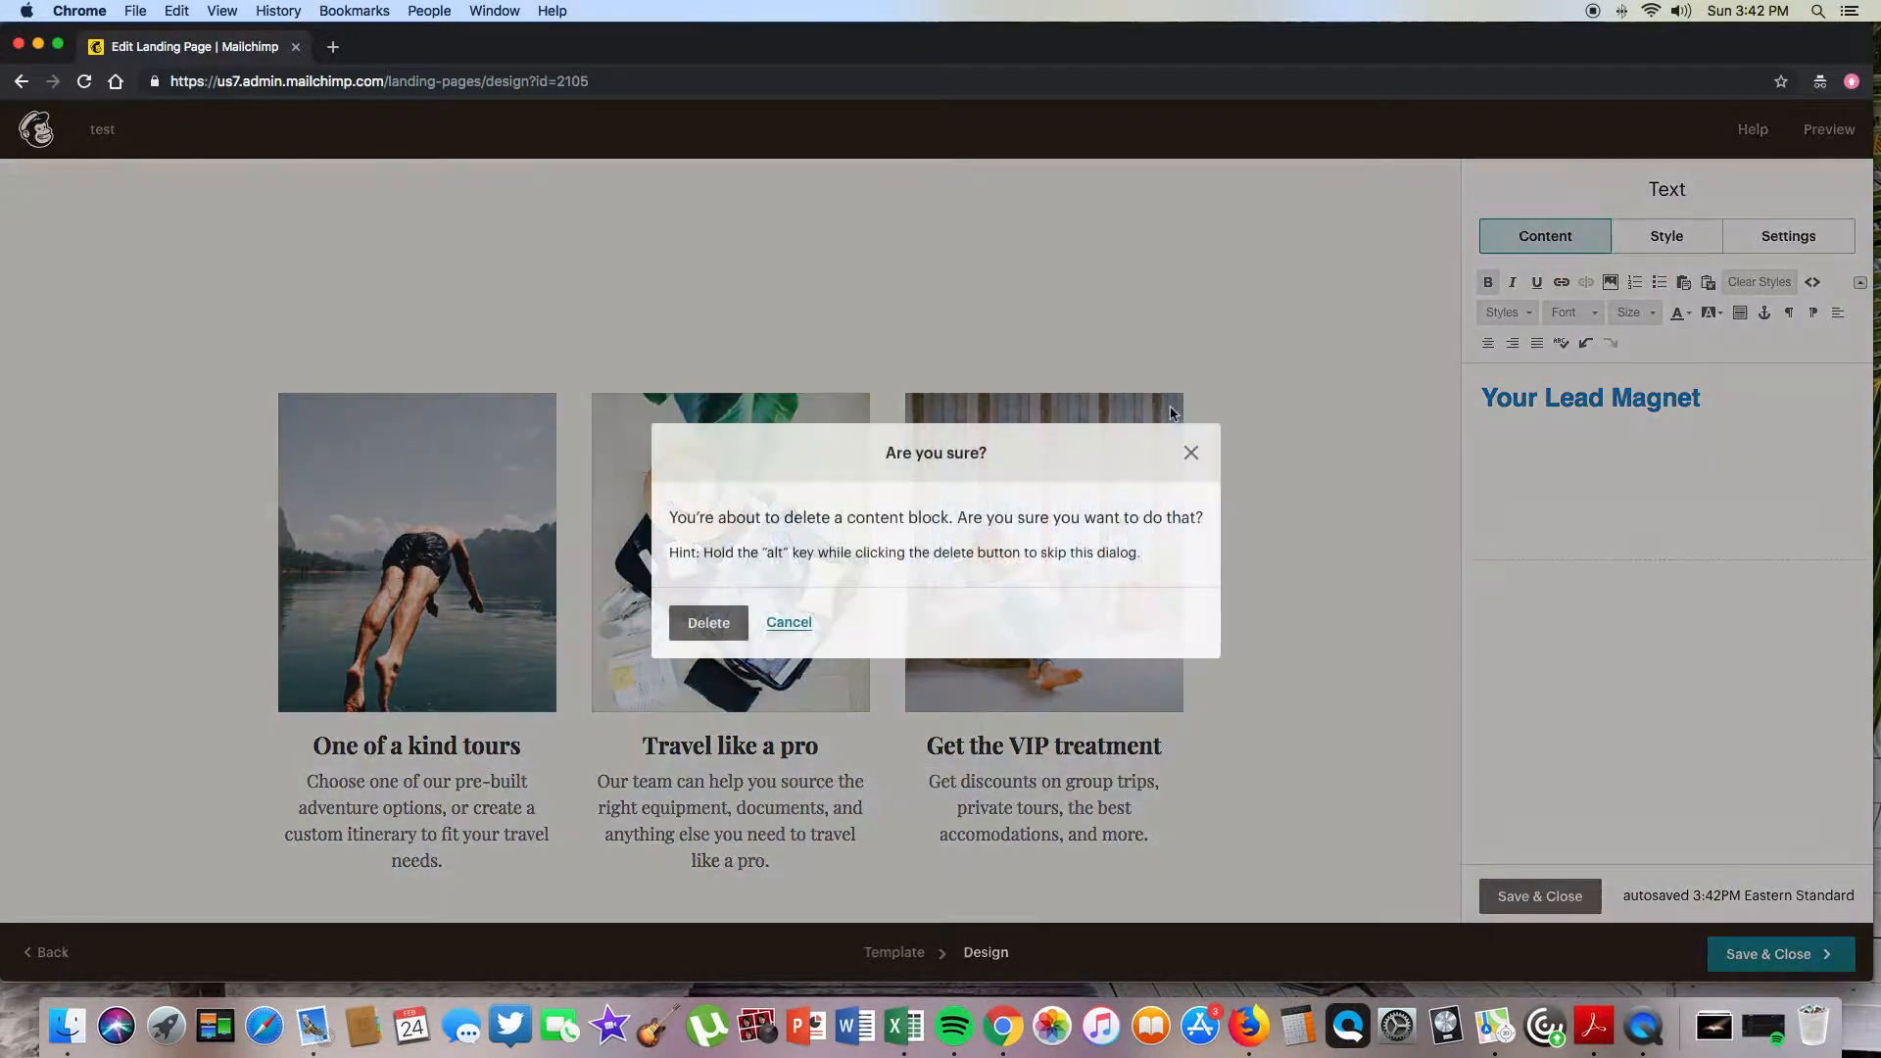
{"action": "left_click", "coordinate": [709, 622]}
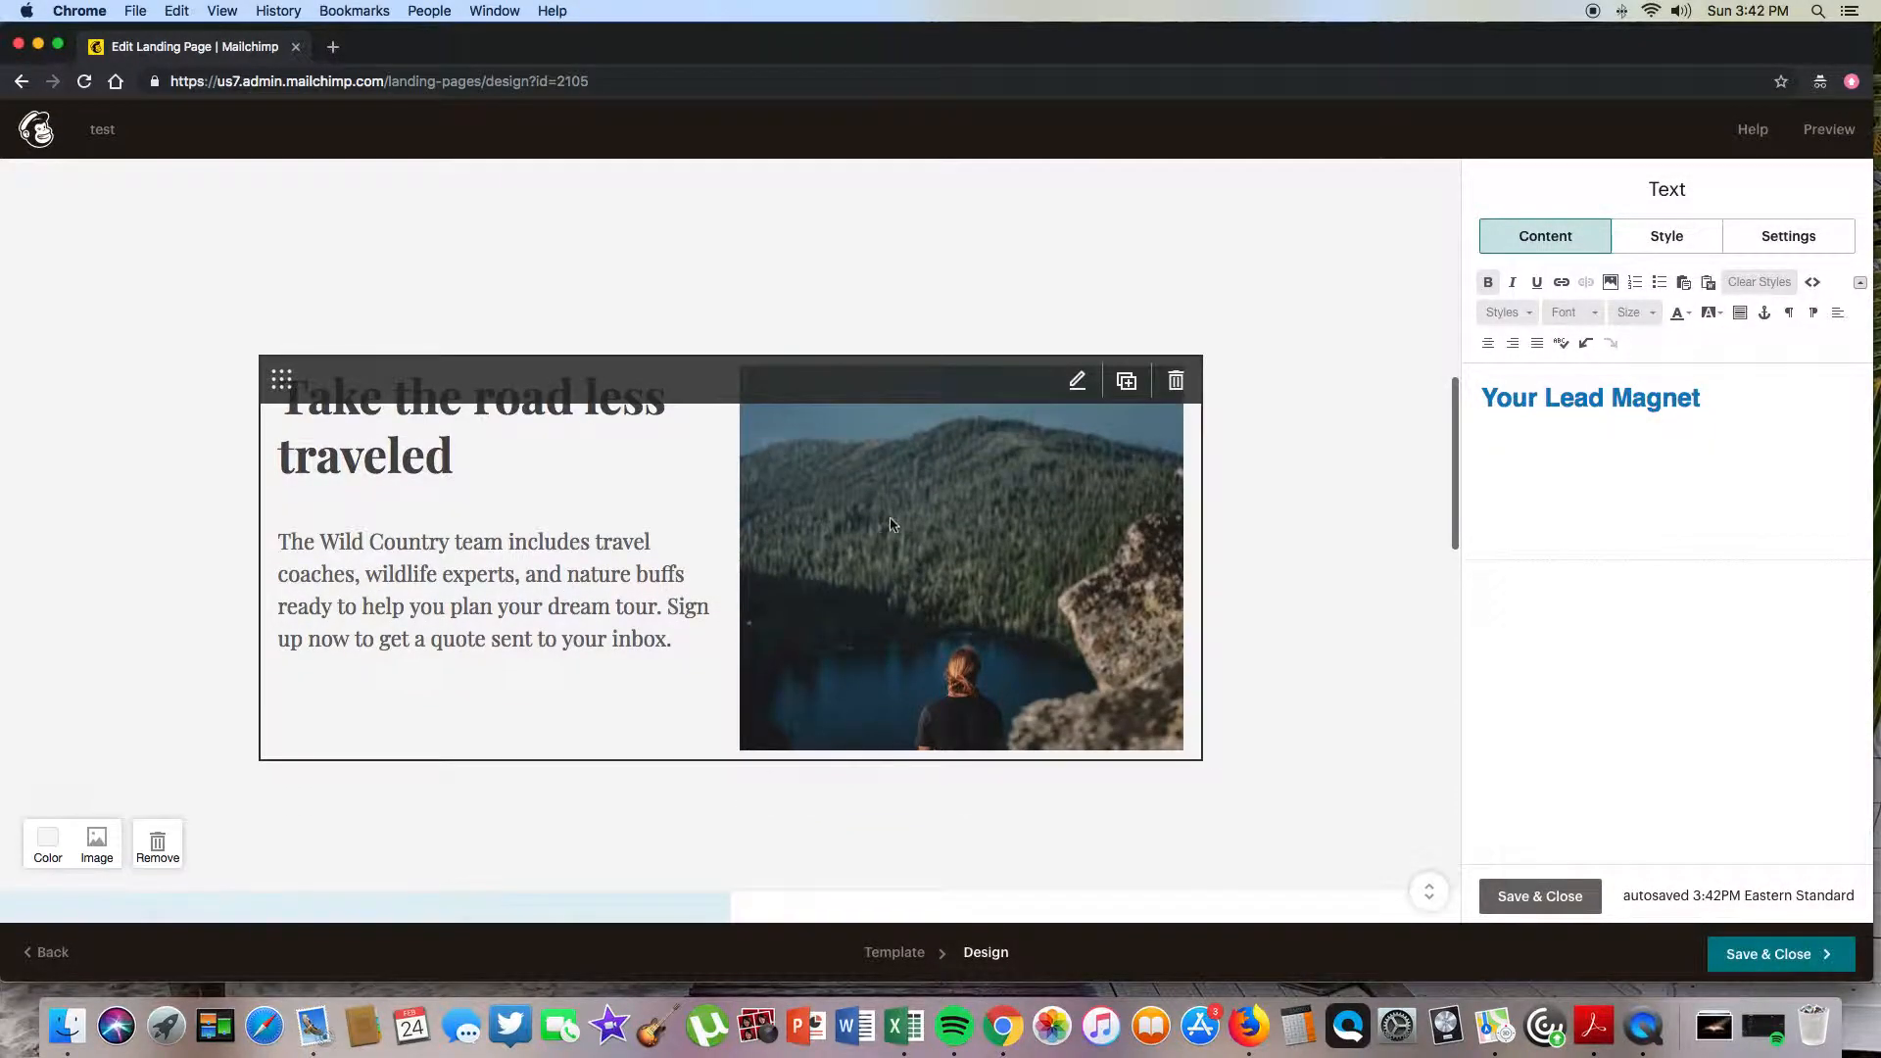
- Replace the lake block's heading and text with a draft caption starting 'Hey, Did you hear?'
{"action": "left_click", "coordinate": [891, 524]}
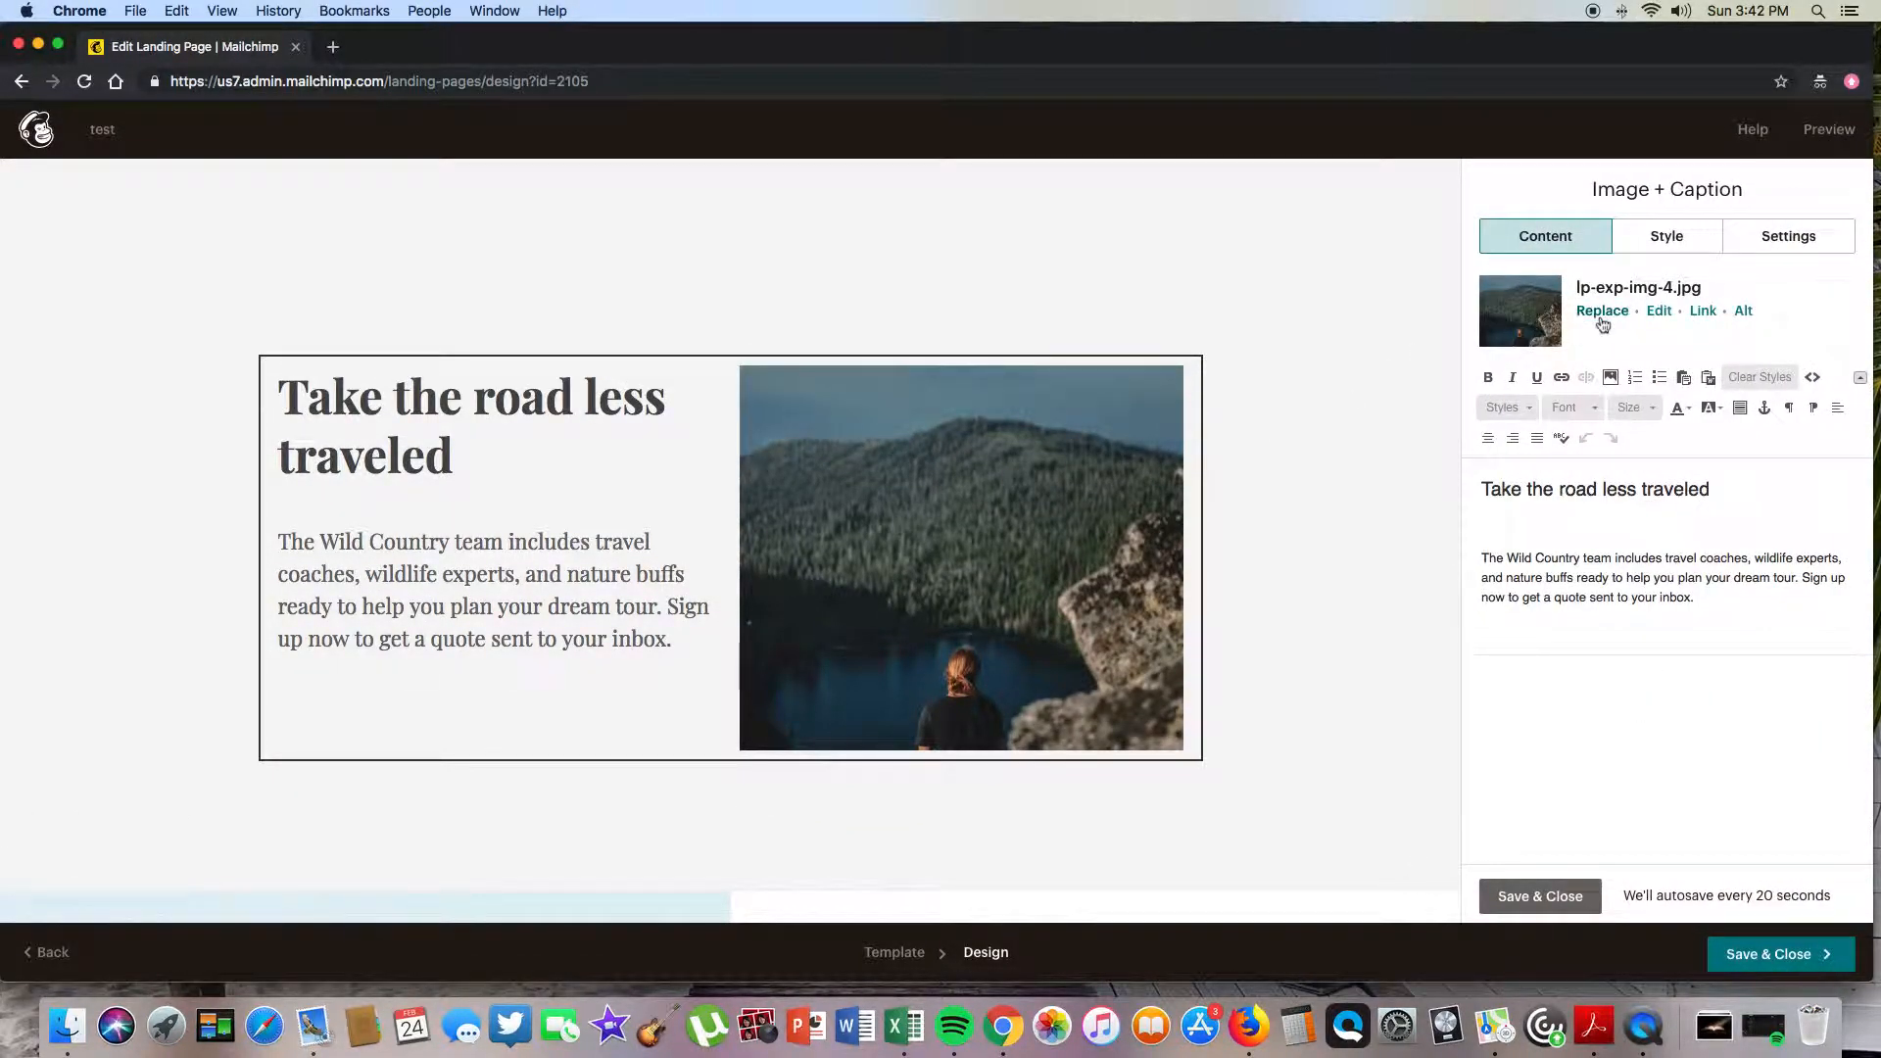
{"action": "left_click_drag", "start_coordinate": [1695, 599], "coordinate": [1462, 462]}
{"action": "type", "text": "Hey,"}
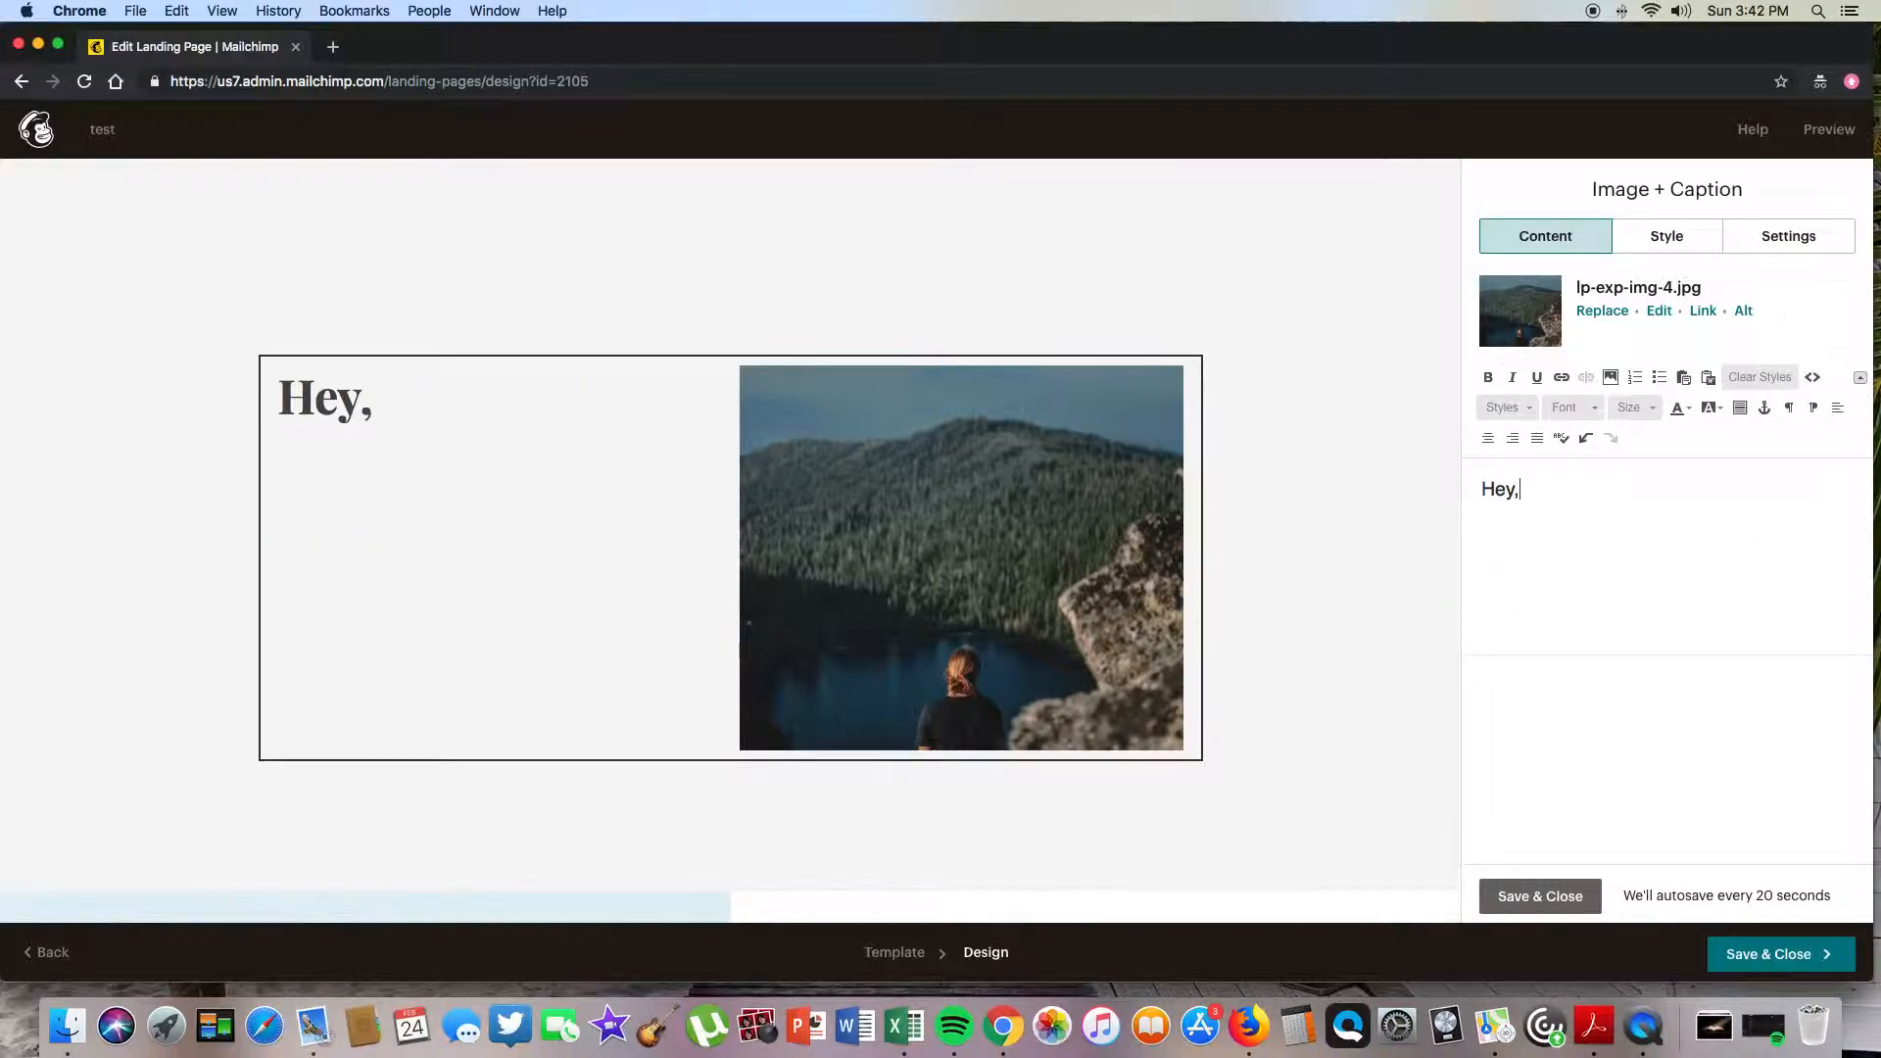
{"action": "key", "text": "Return"}
{"action": "type", "text": "Did you hear?"}
{"action": "key", "text": "Return"}
{"action": "type", "text": "I'm"}
{"action": "type", "text": "esome...sort of. "}
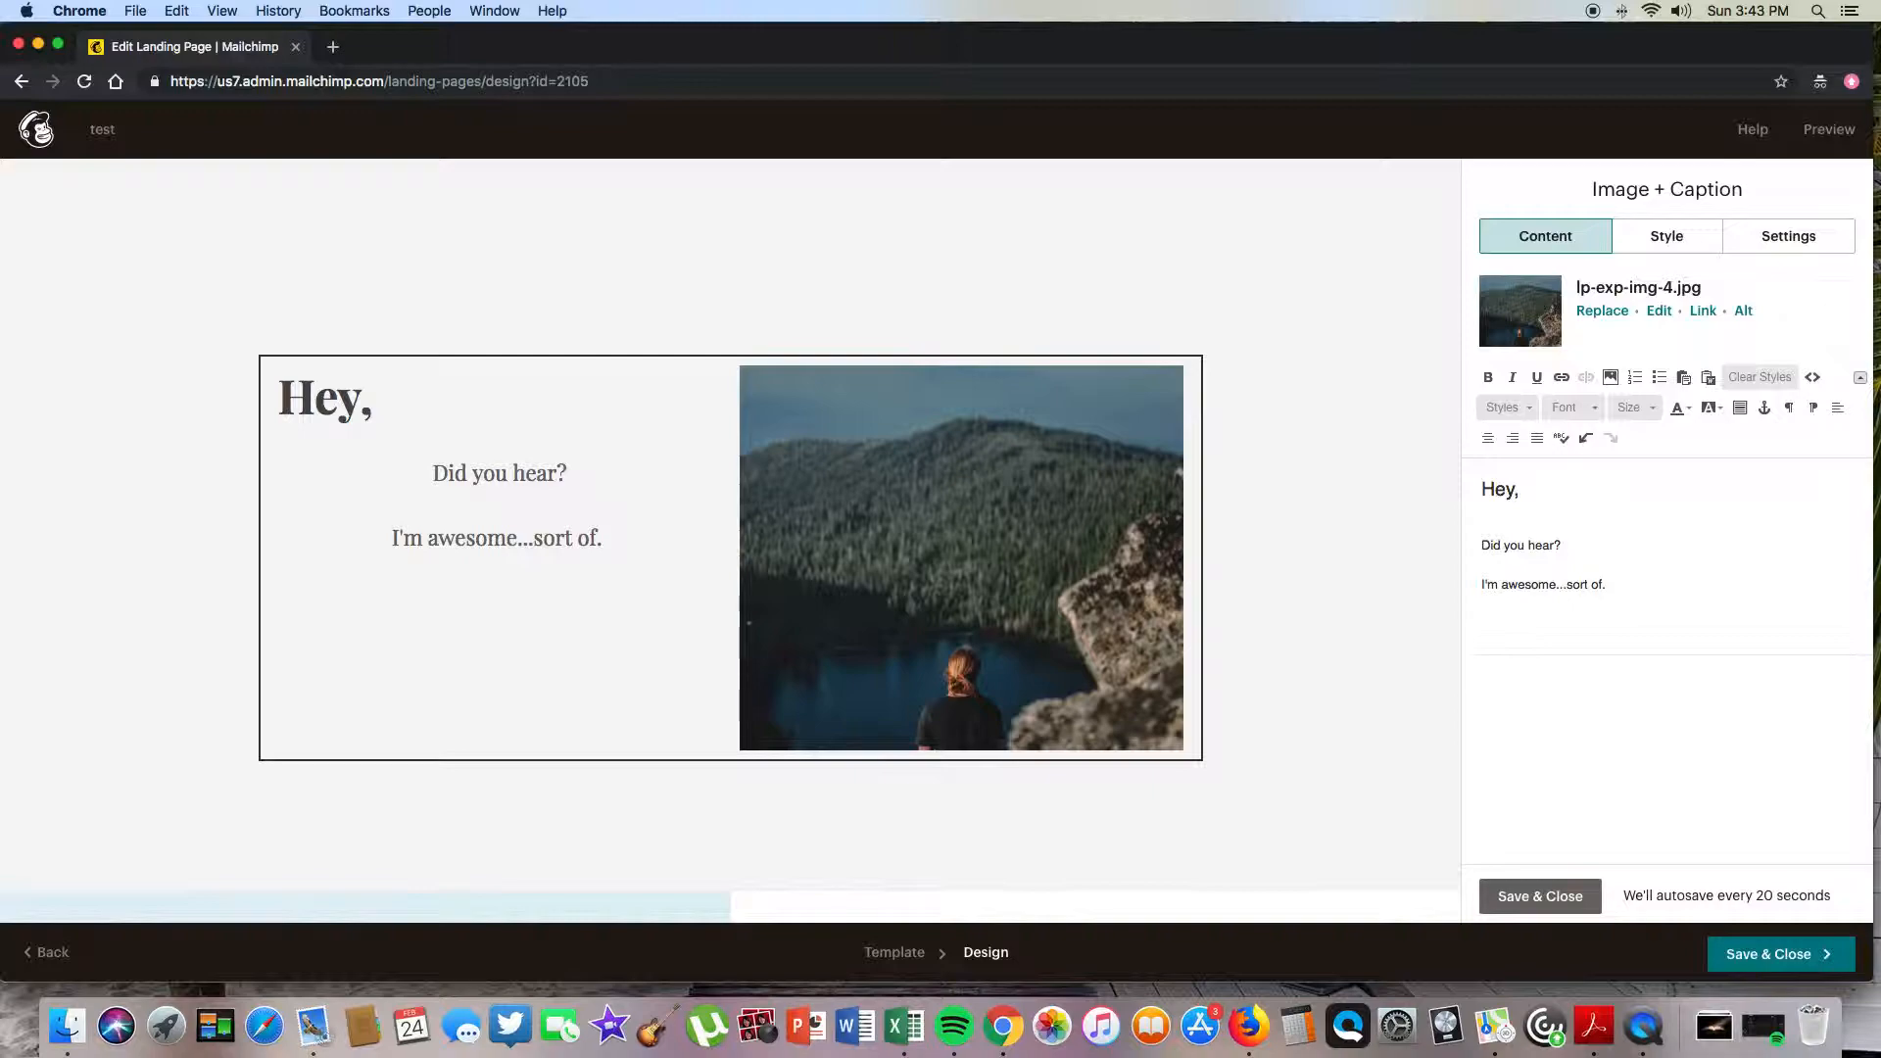
{"action": "type", "text": "YOu ar"}
{"action": "type", "text": "e you to ju"}
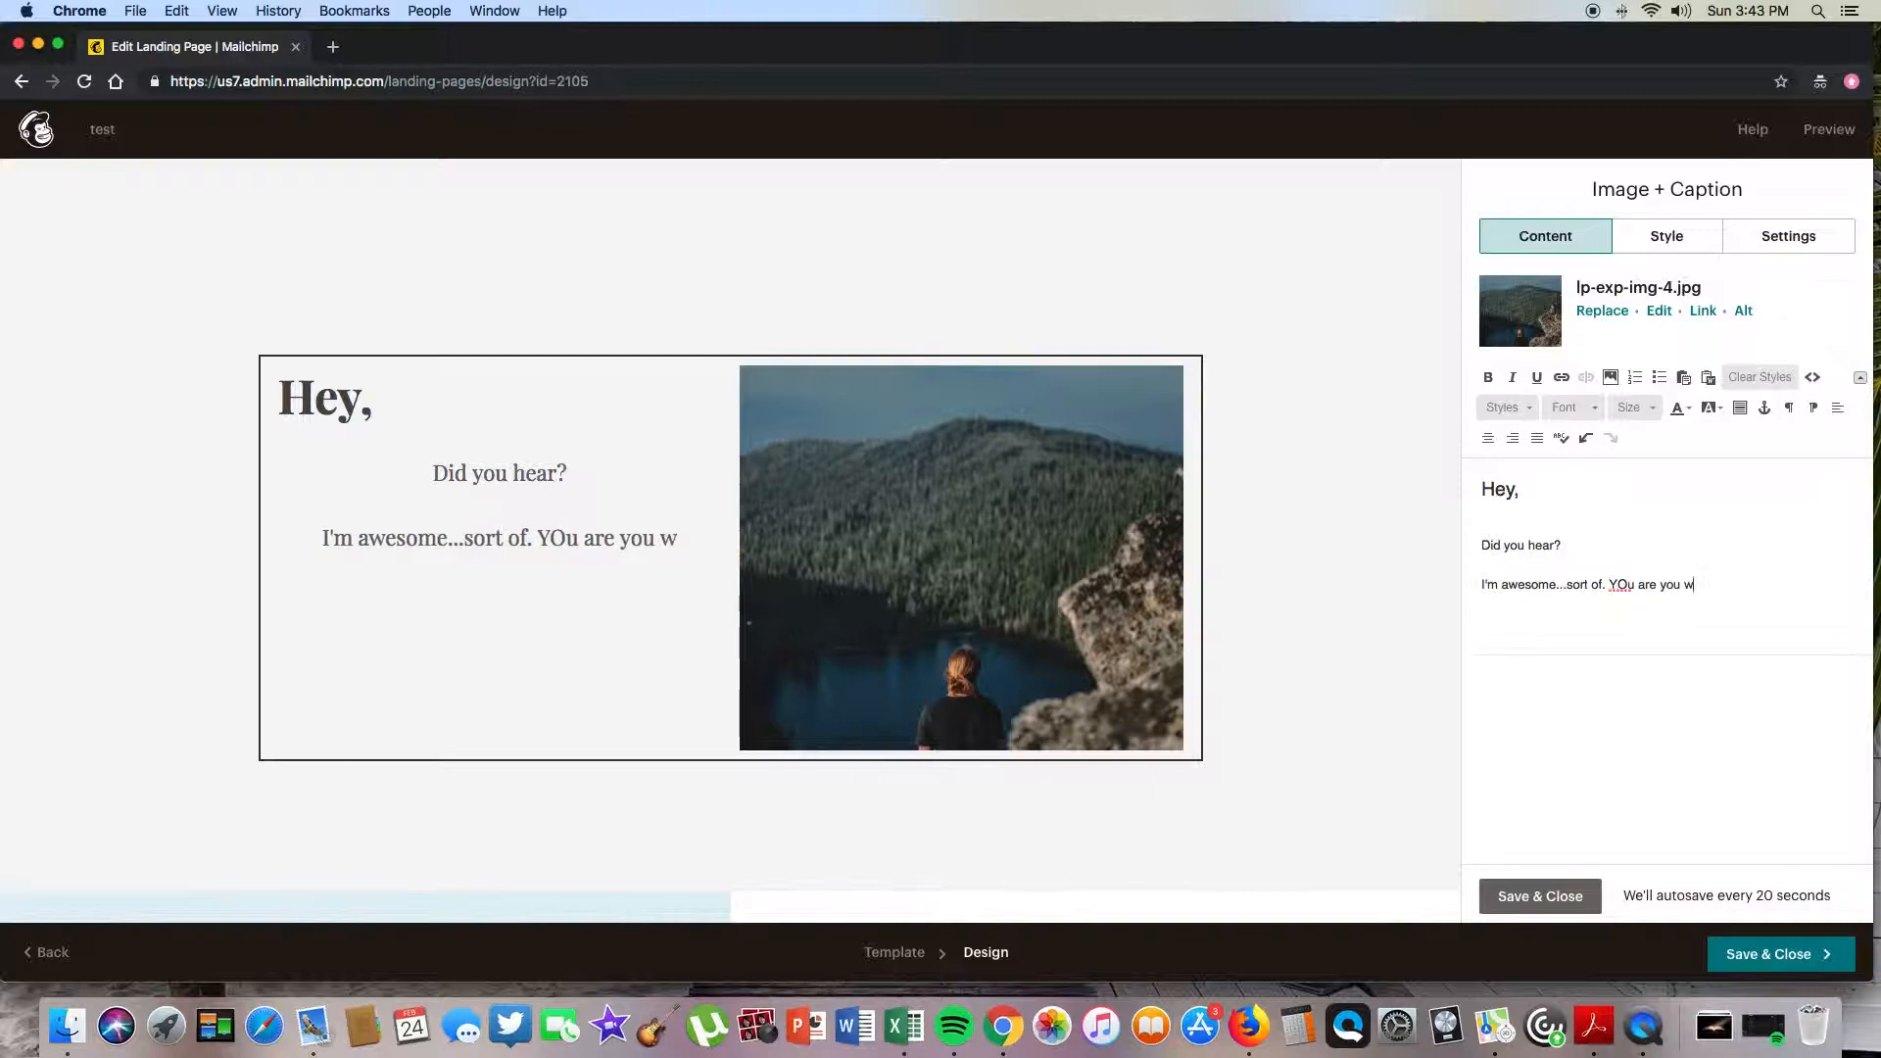
{"action": "type", "text": "dge me?"}
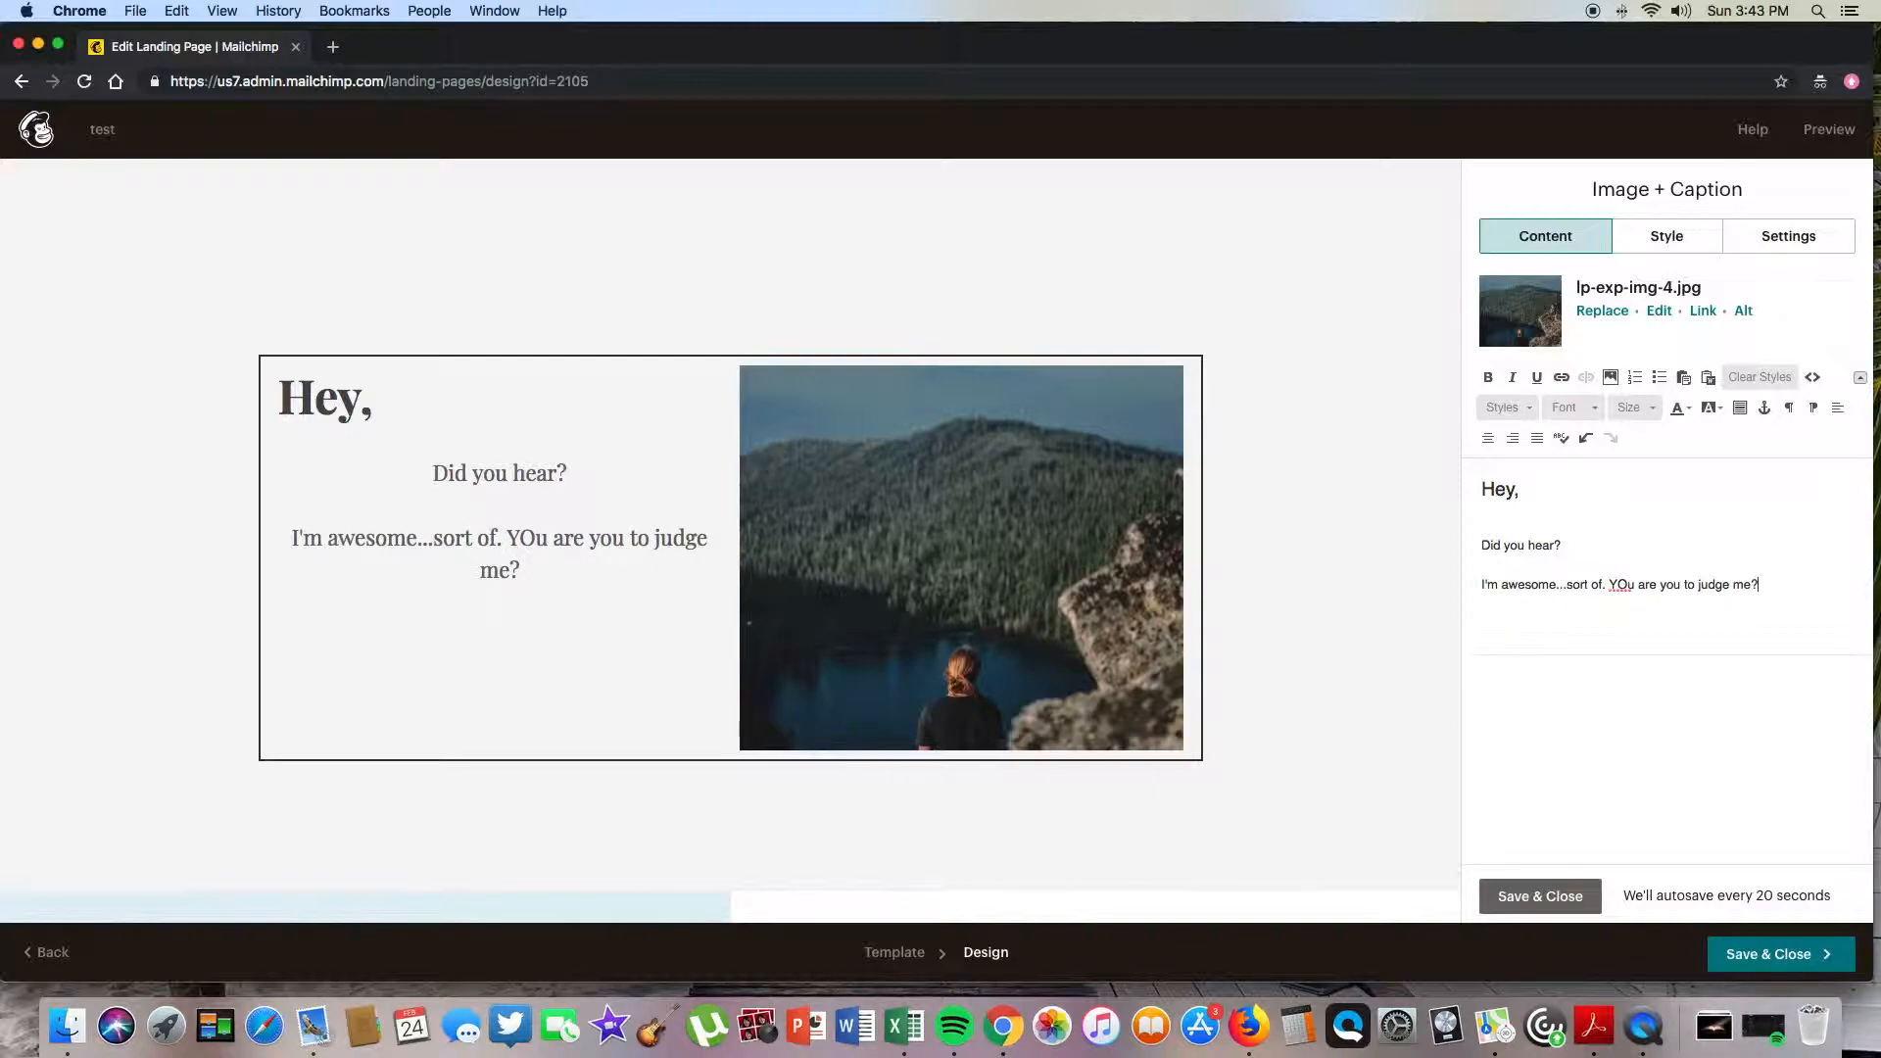
- Clear the draft and make the caption read 'whatever you want, dude.'
{"action": "key", "text": "BackSpace"}
{"action": "key", "text": "BackSpace"}
{"action": "key", "text": "BackSpace"}
{"action": "key", "text": "BackSpace"}
{"action": "key", "text": "BackSpace"}
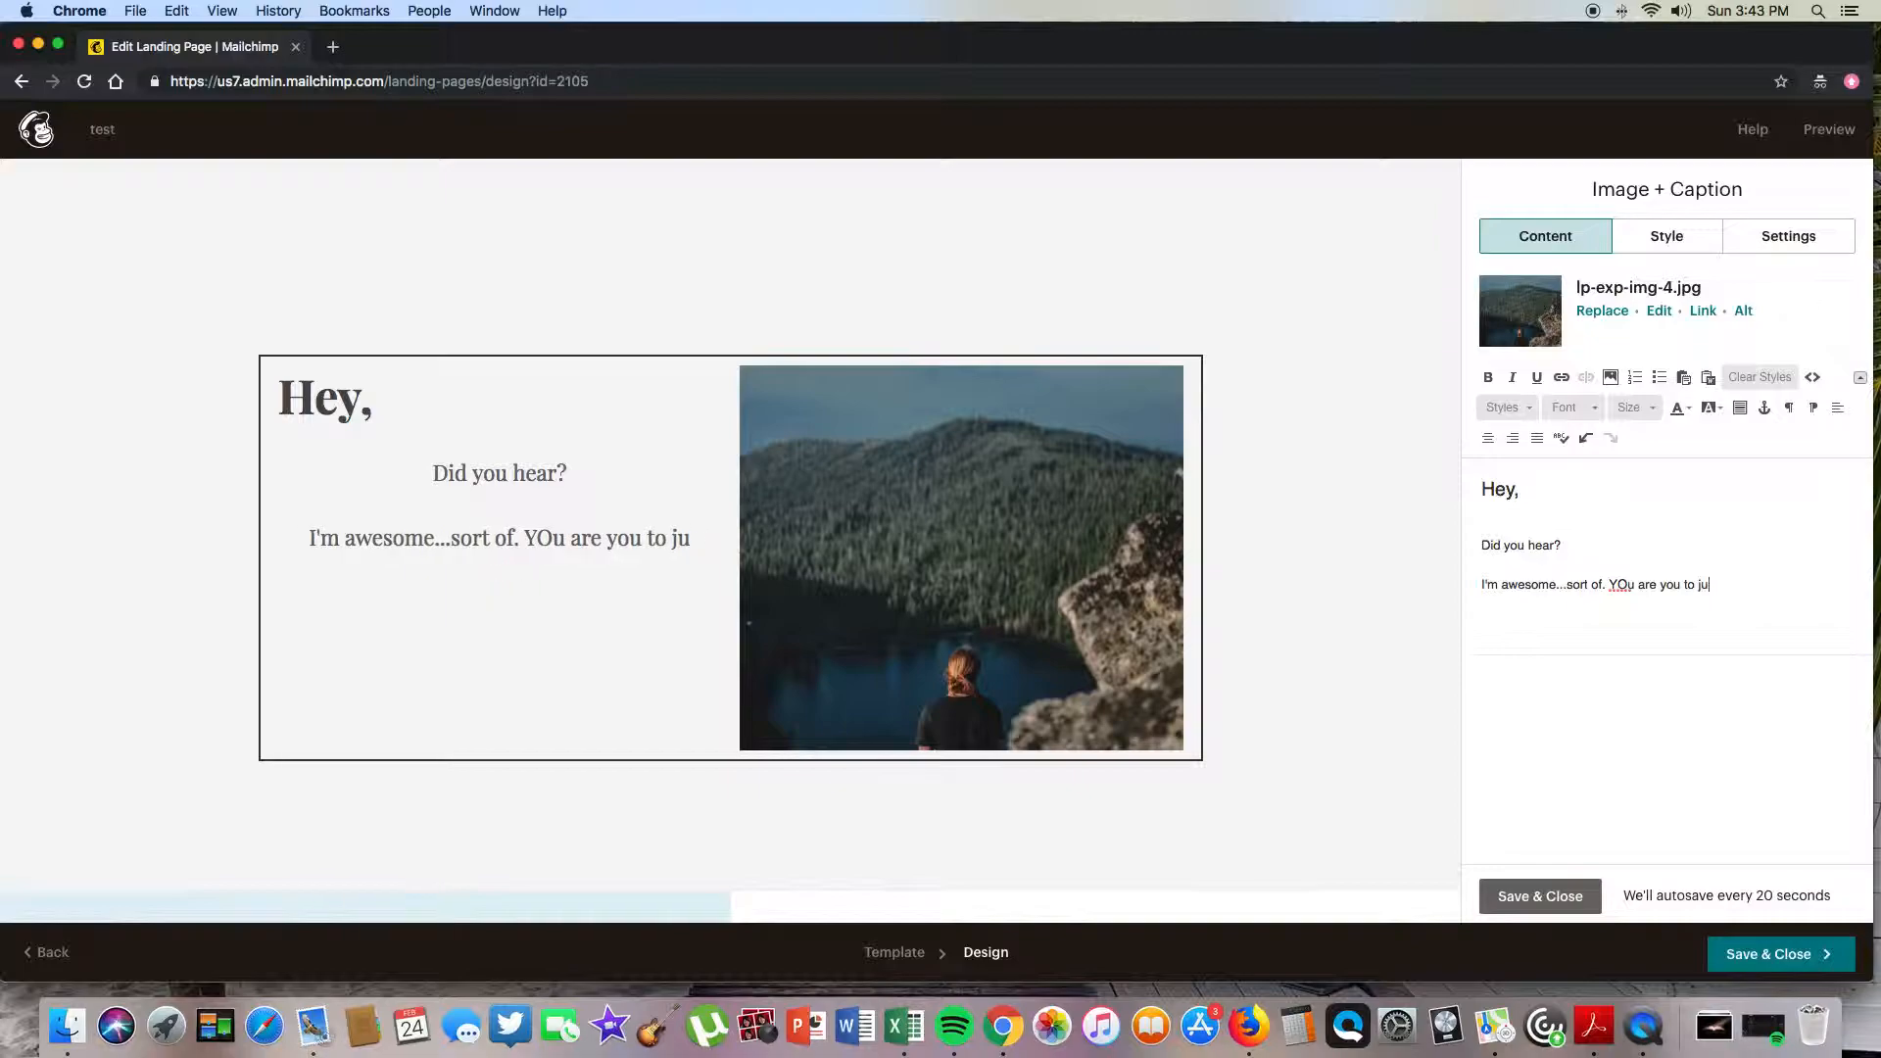
{"action": "left_click_drag", "start_coordinate": [1710, 585], "coordinate": [1396, 494]}
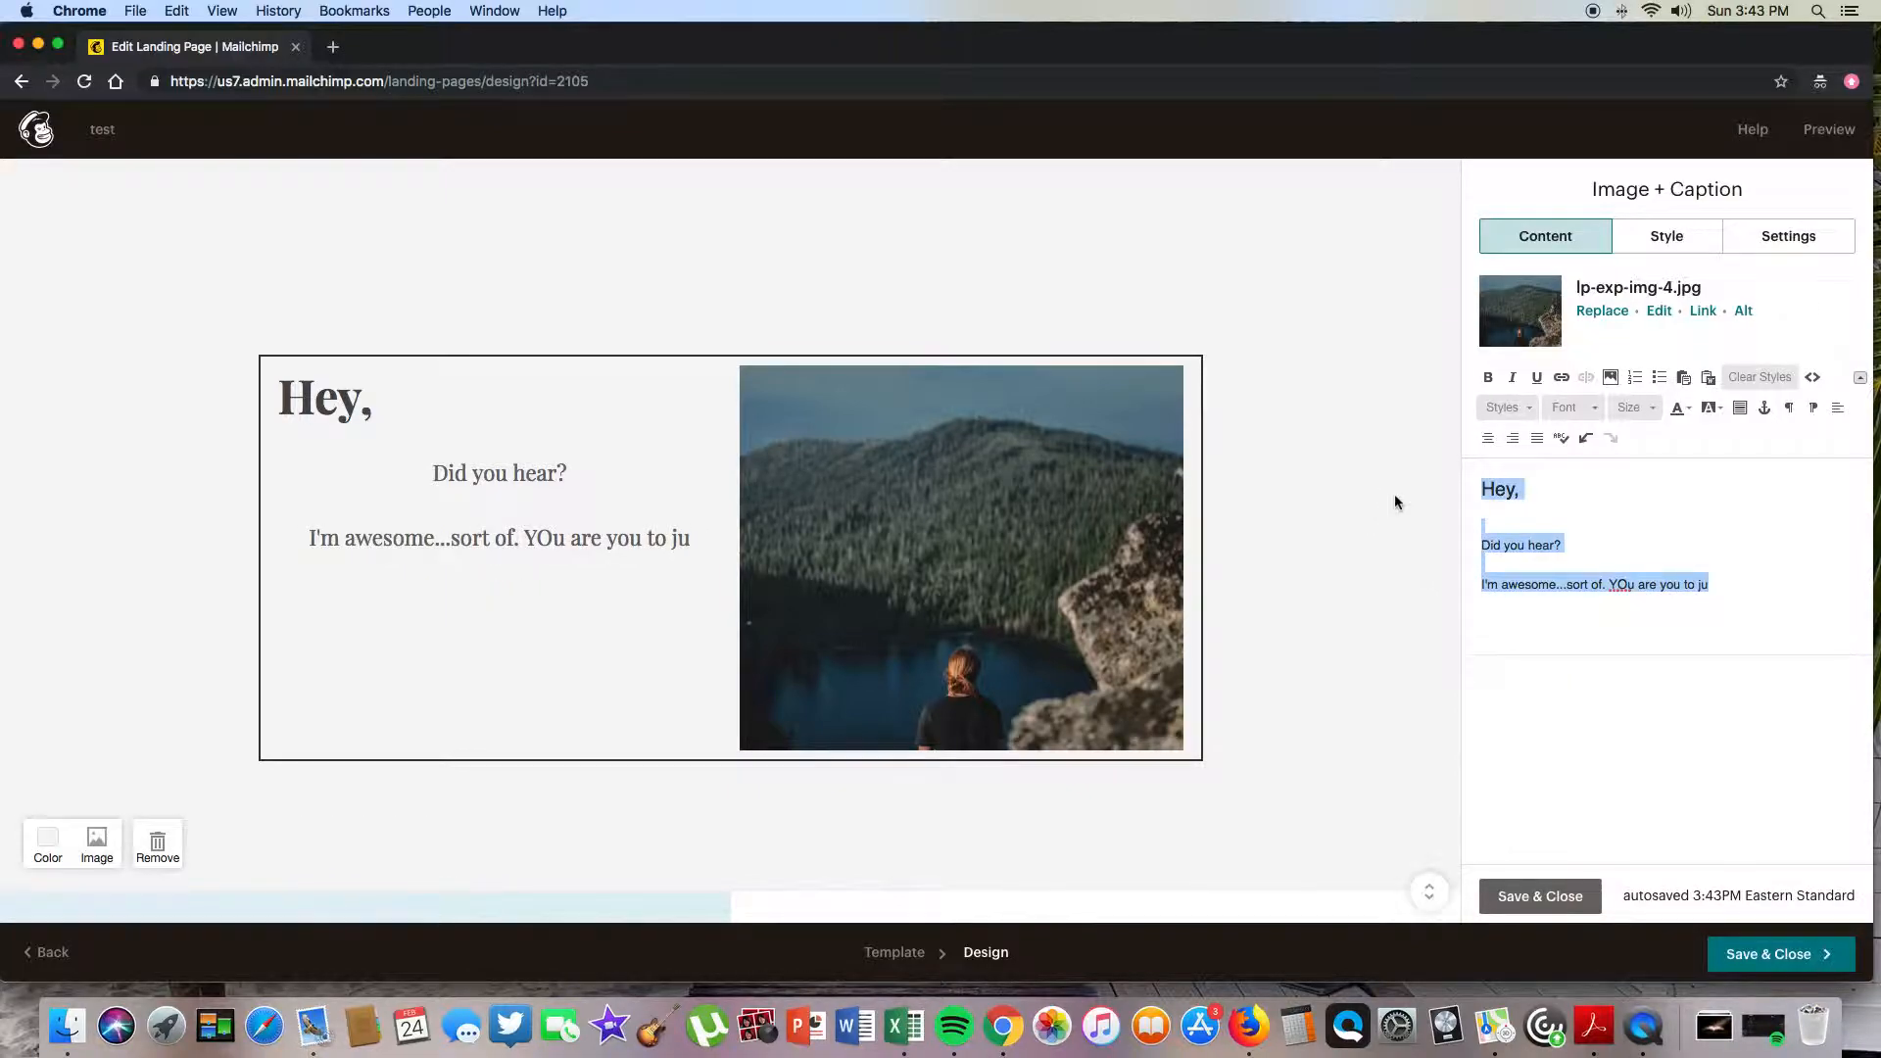
{"action": "key", "text": "BackSpace"}
{"action": "type", "text": "whatev"}
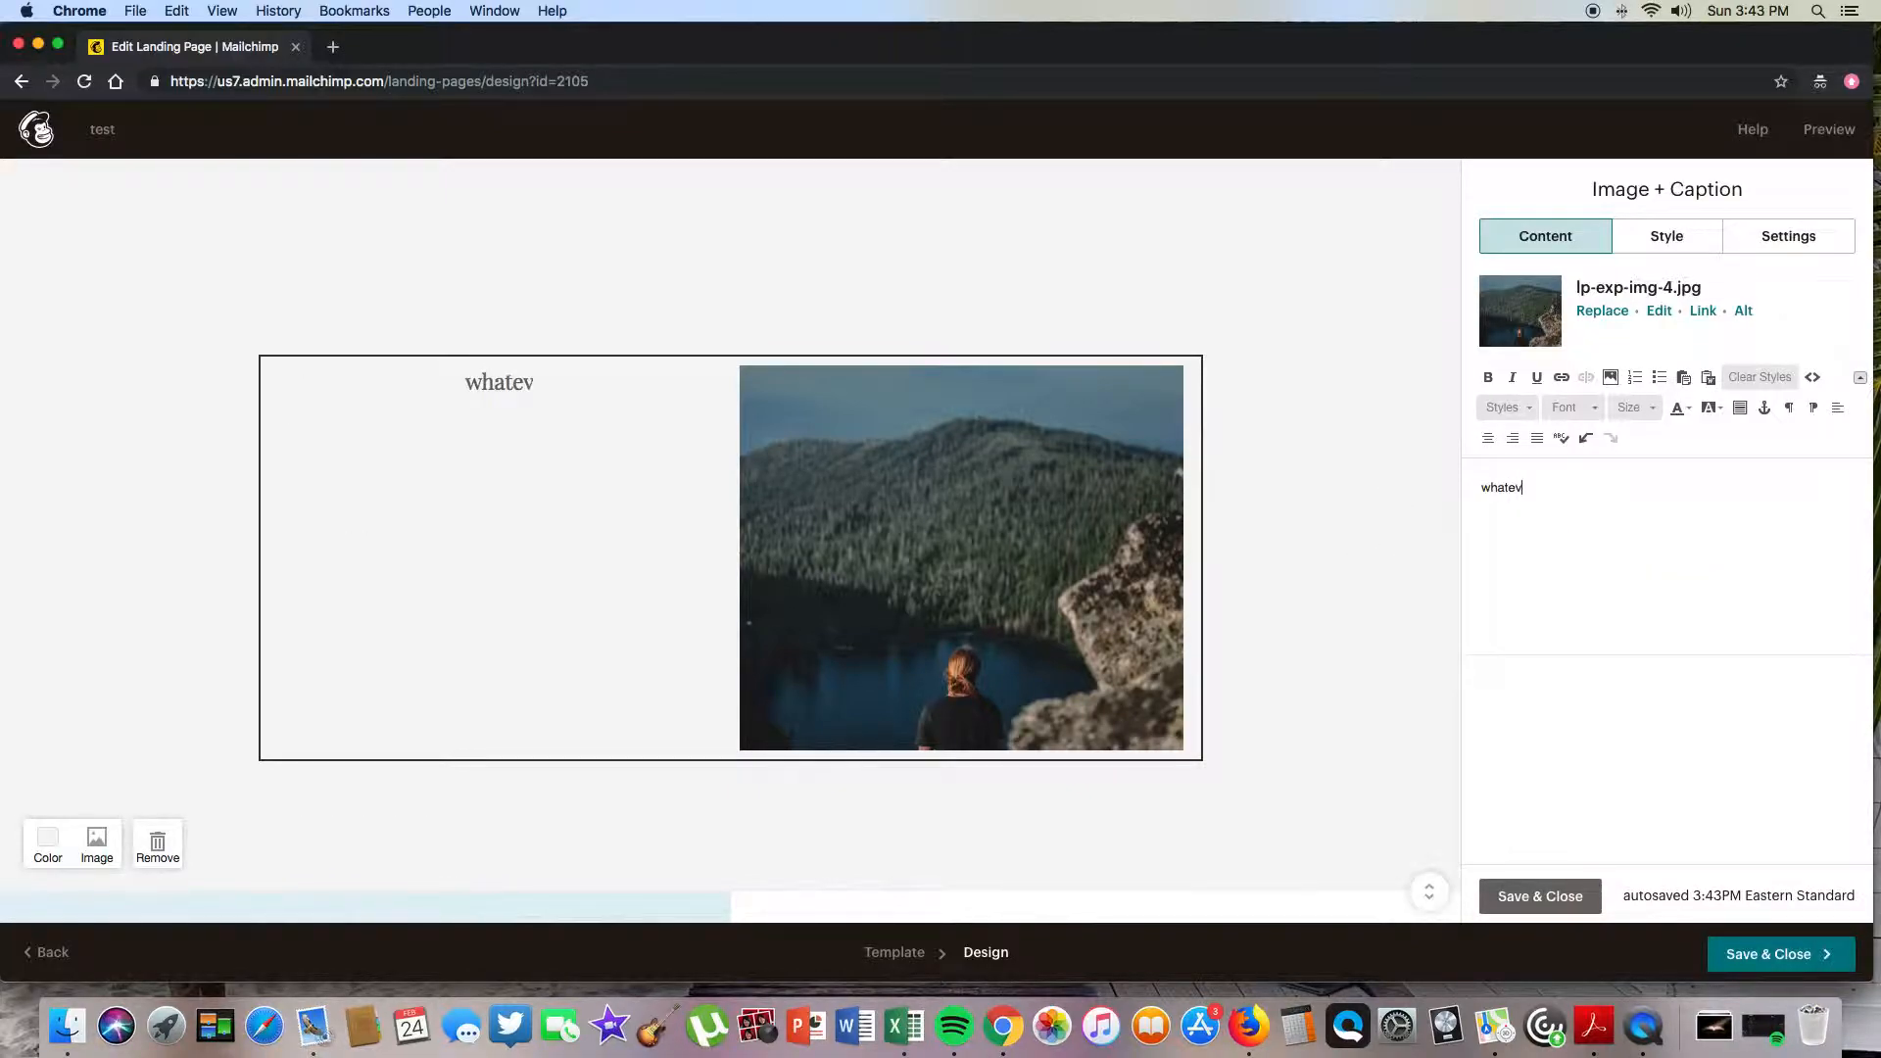
{"action": "type", "text": "er you want, dude."}
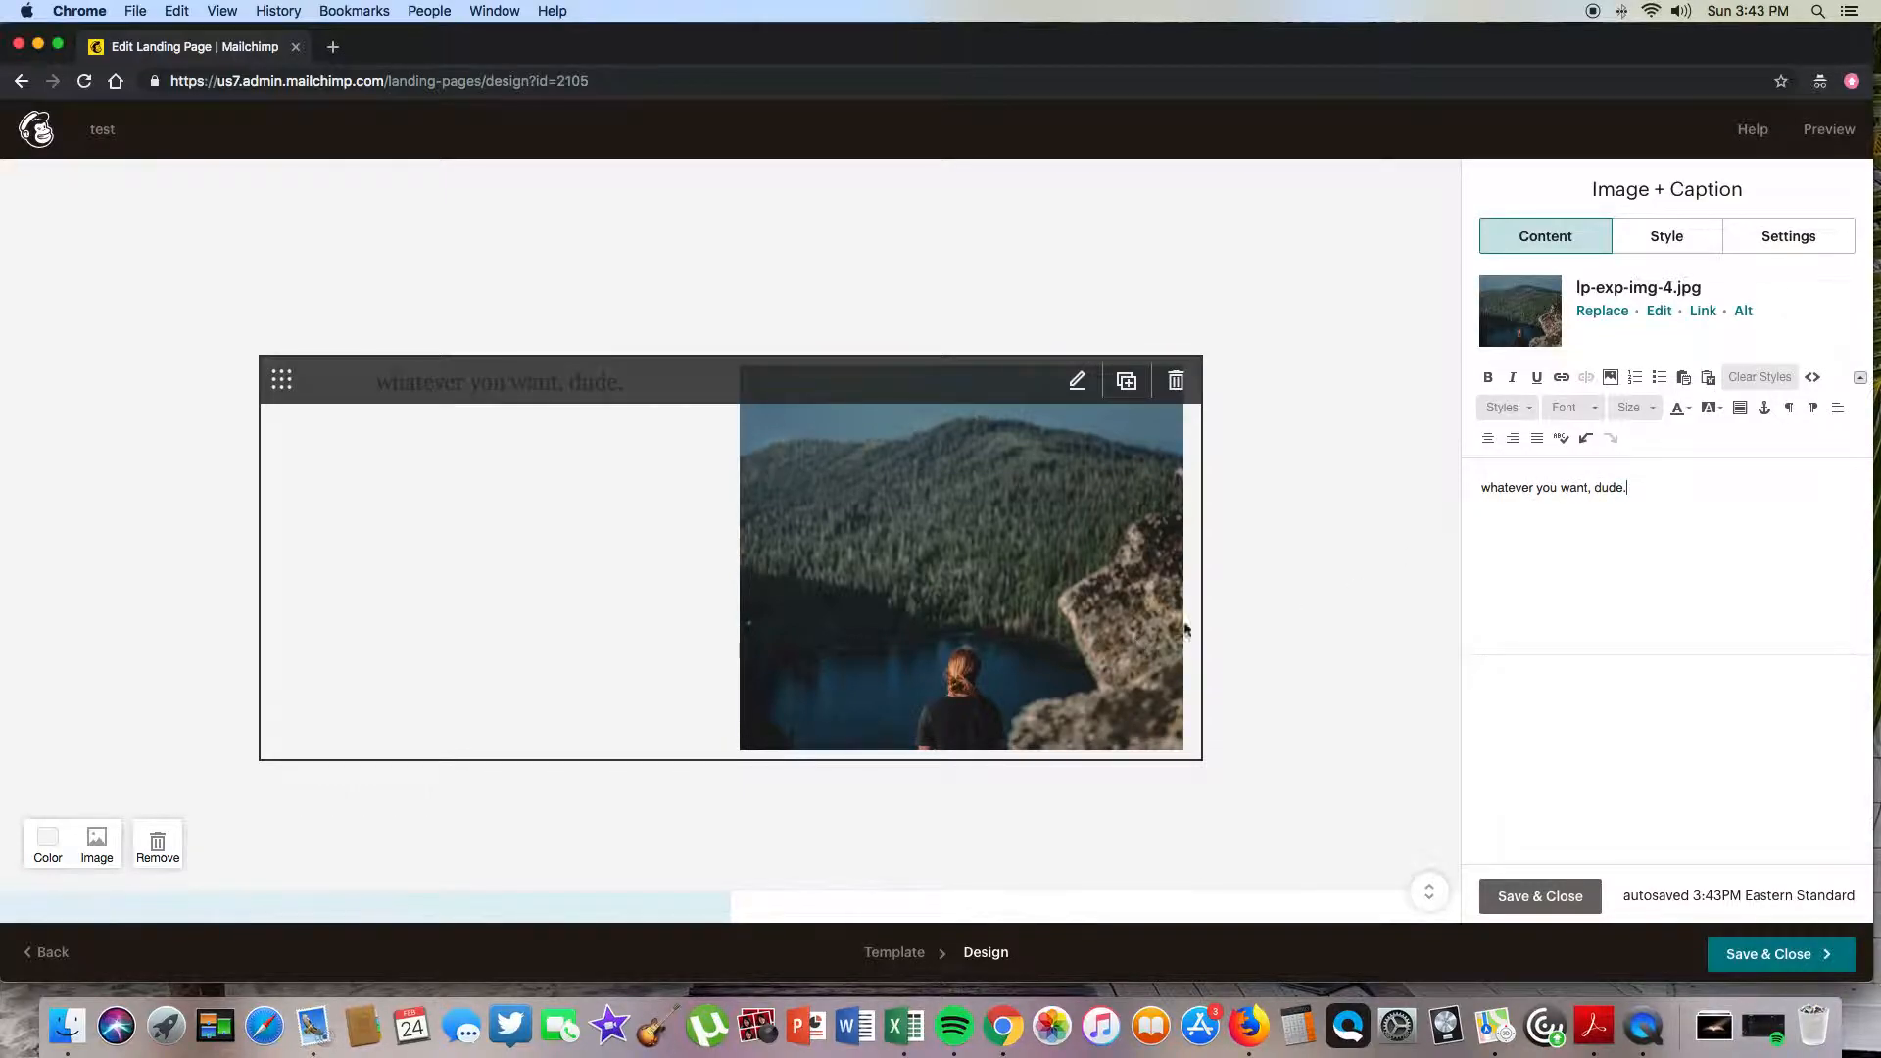
{"action": "scroll", "coordinate": [1343, 550], "scroll_direction": "down", "scroll_amount": 15}
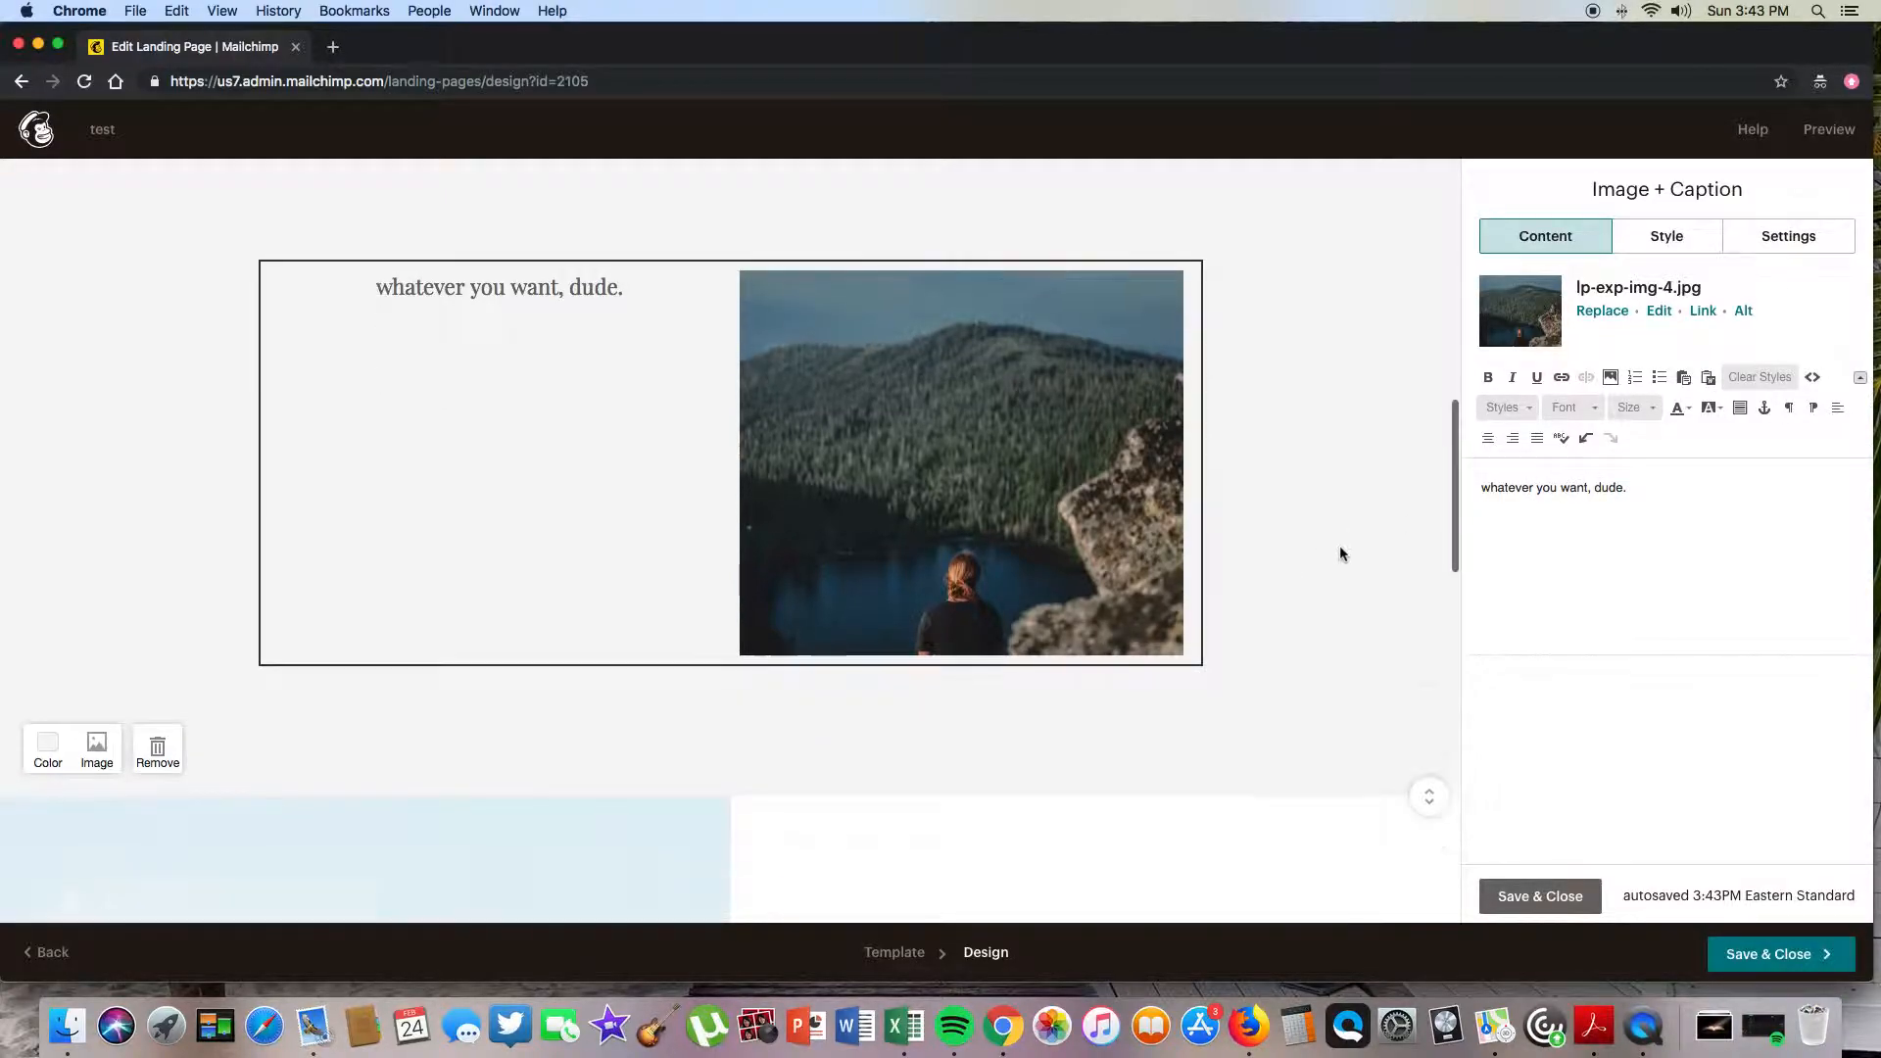
{"action": "scroll", "coordinate": [586, 542], "scroll_direction": "down", "scroll_amount": 6}
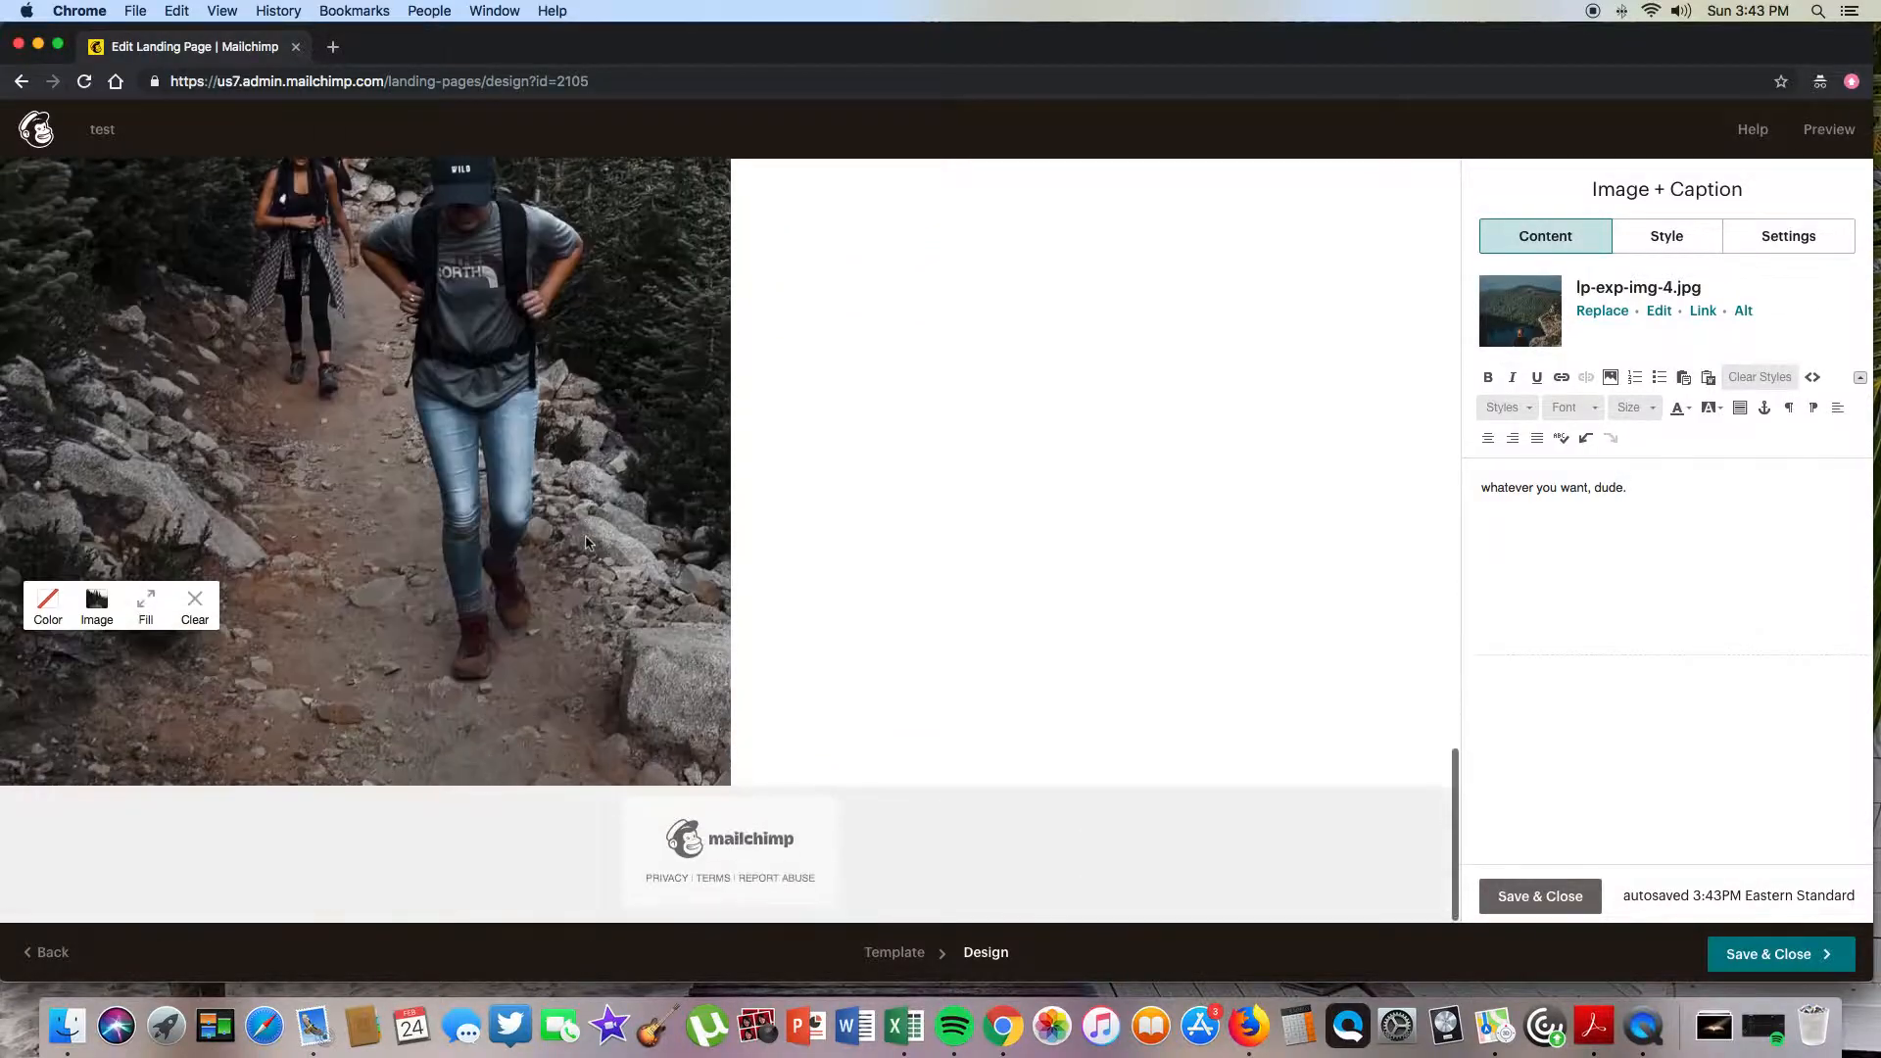
{"action": "scroll", "coordinate": [585, 535], "scroll_direction": "up", "scroll_amount": 20}
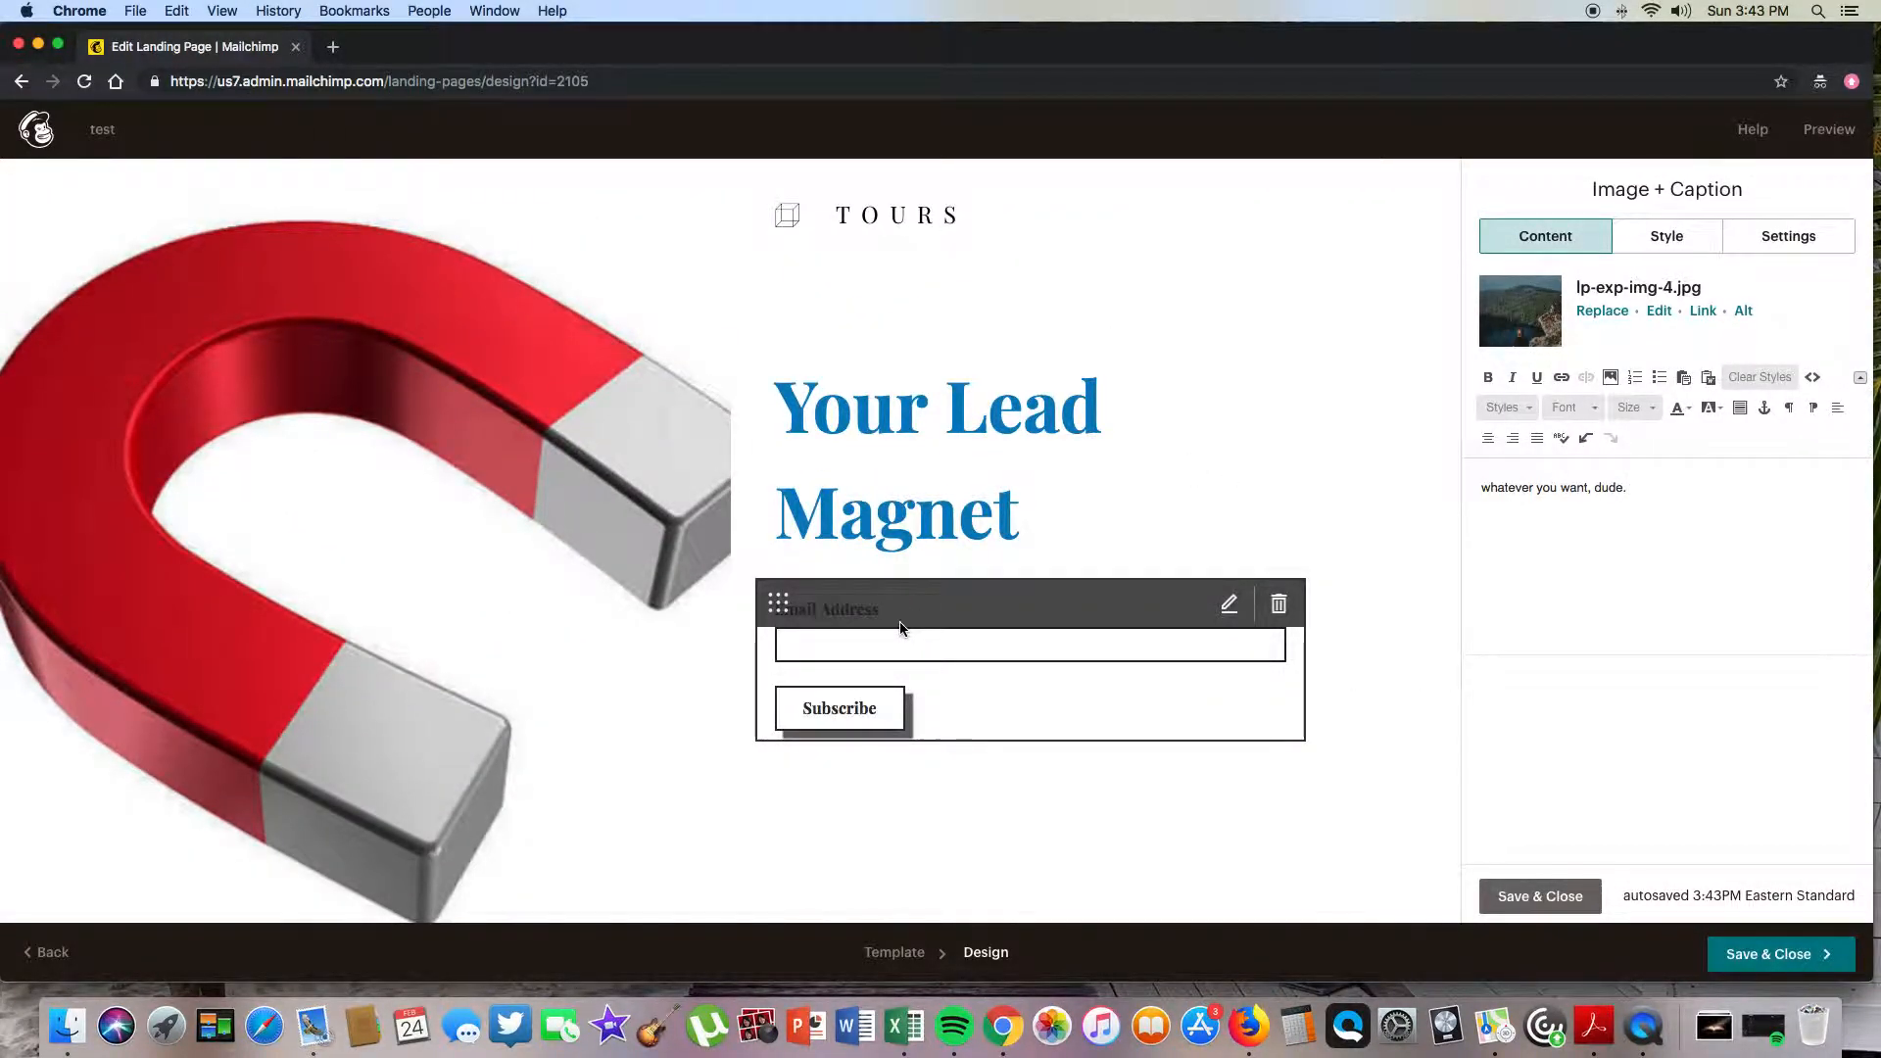
{"action": "scroll", "coordinate": [598, 508], "scroll_direction": "down", "scroll_amount": 12}
{"action": "scroll", "coordinate": [598, 509], "scroll_direction": "down", "scroll_amount": 5}
{"action": "scroll", "coordinate": [598, 508], "scroll_direction": "up", "scroll_amount": 20}
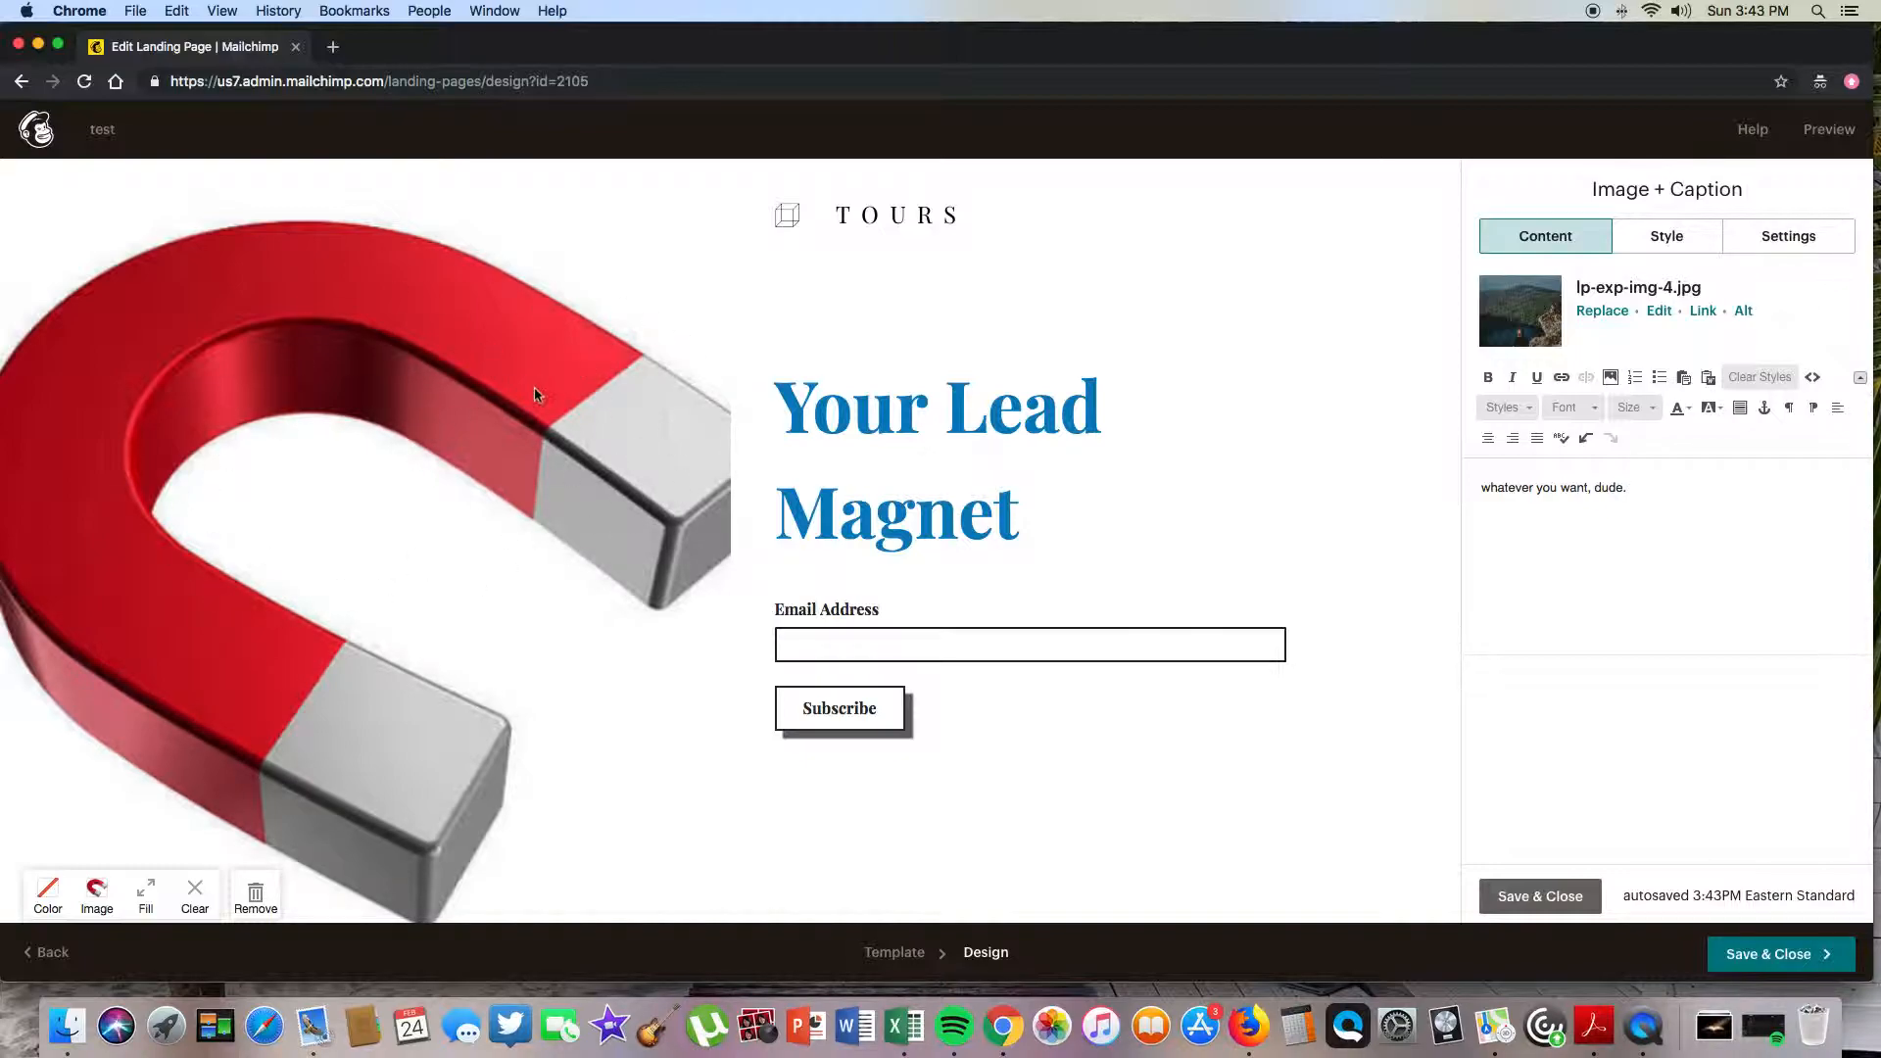
{"action": "scroll", "coordinate": [895, 449], "scroll_direction": "down", "scroll_amount": 5}
{"action": "scroll", "coordinate": [860, 290], "scroll_direction": "down", "scroll_amount": 7}
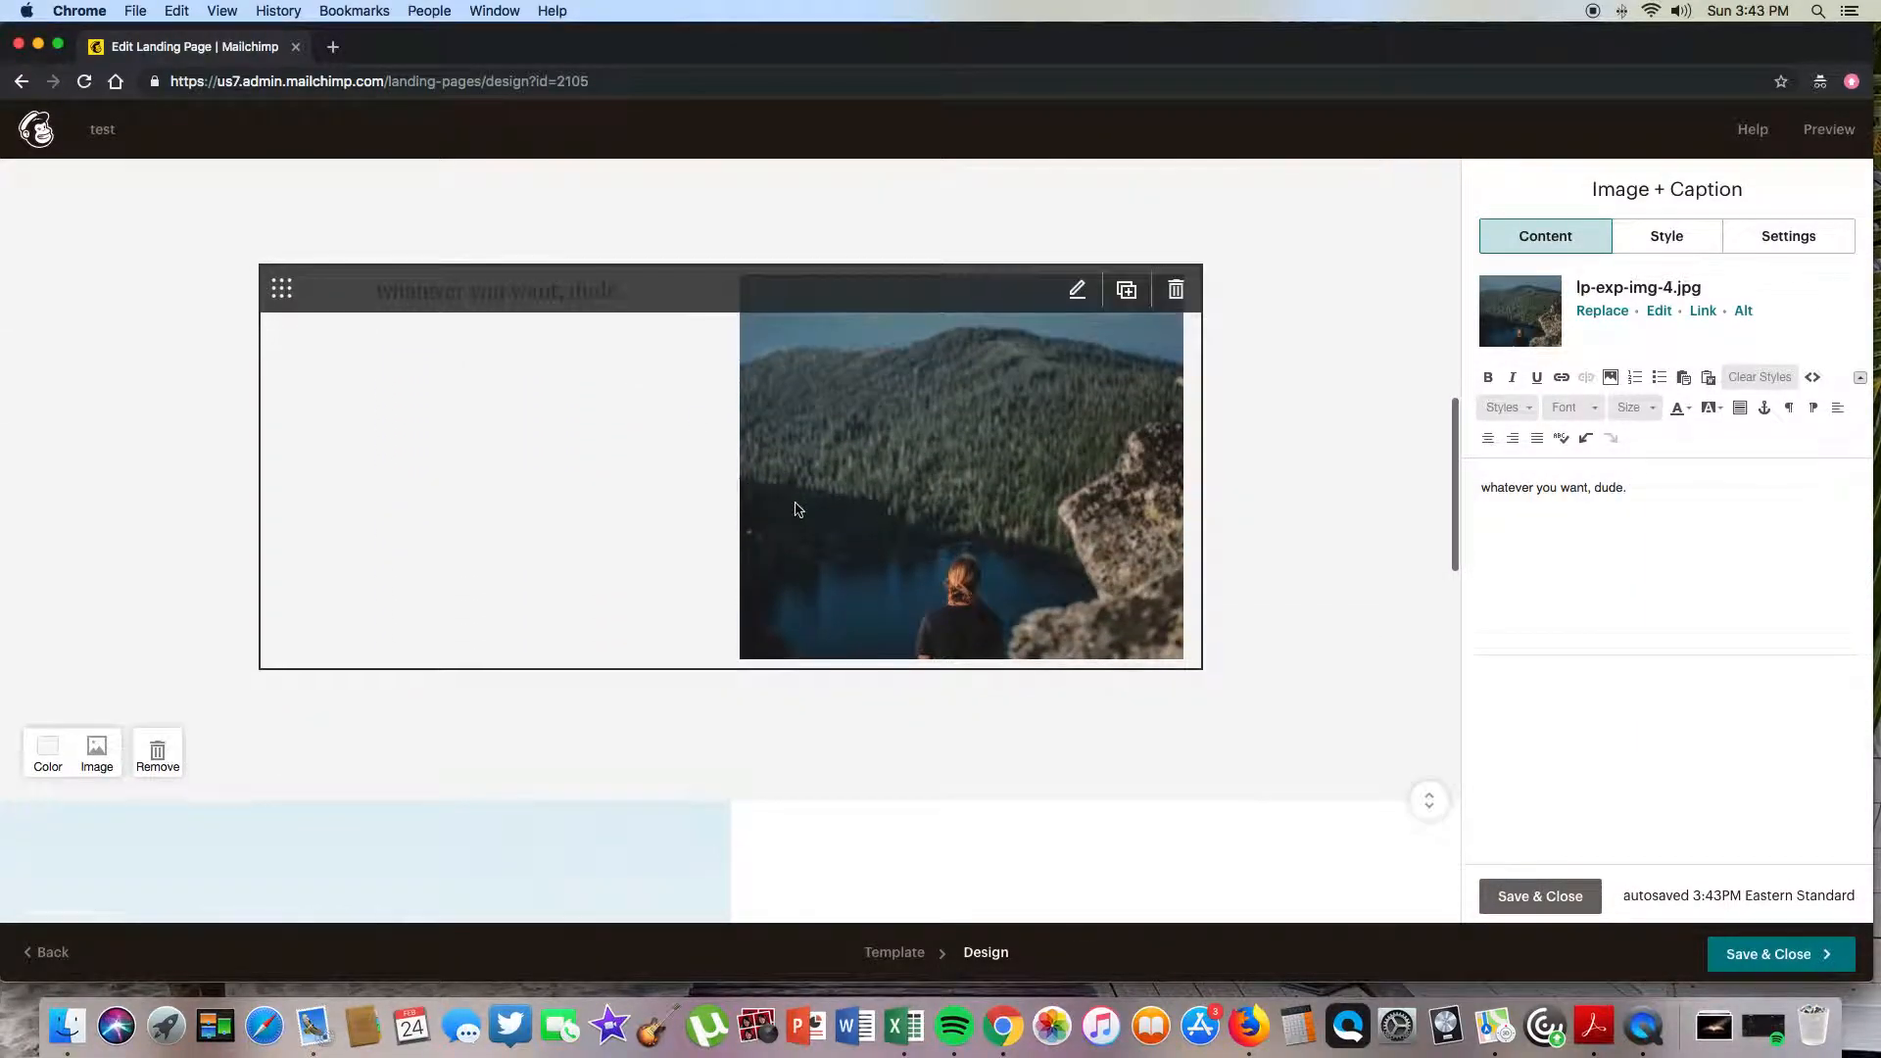
{"action": "scroll", "coordinate": [795, 508], "scroll_direction": "down", "scroll_amount": 5}
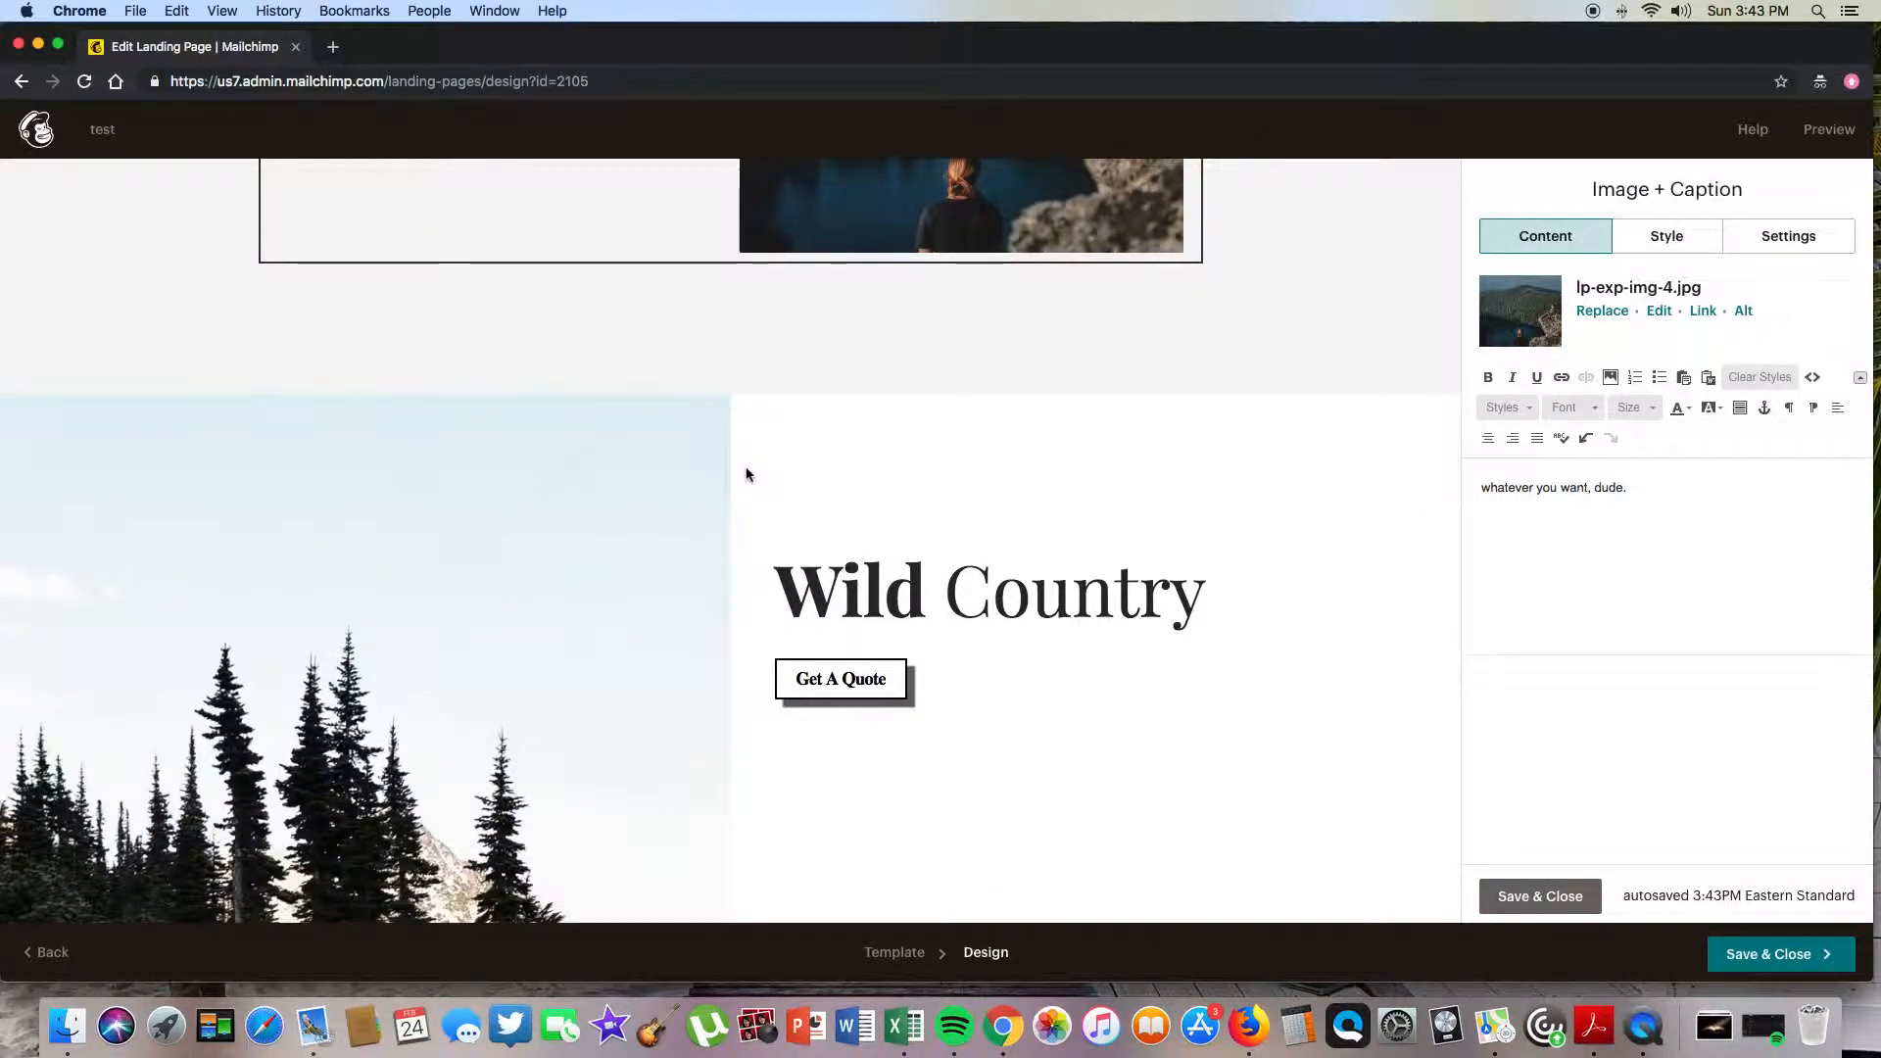
{"action": "scroll", "coordinate": [746, 474], "scroll_direction": "up", "scroll_amount": 10}
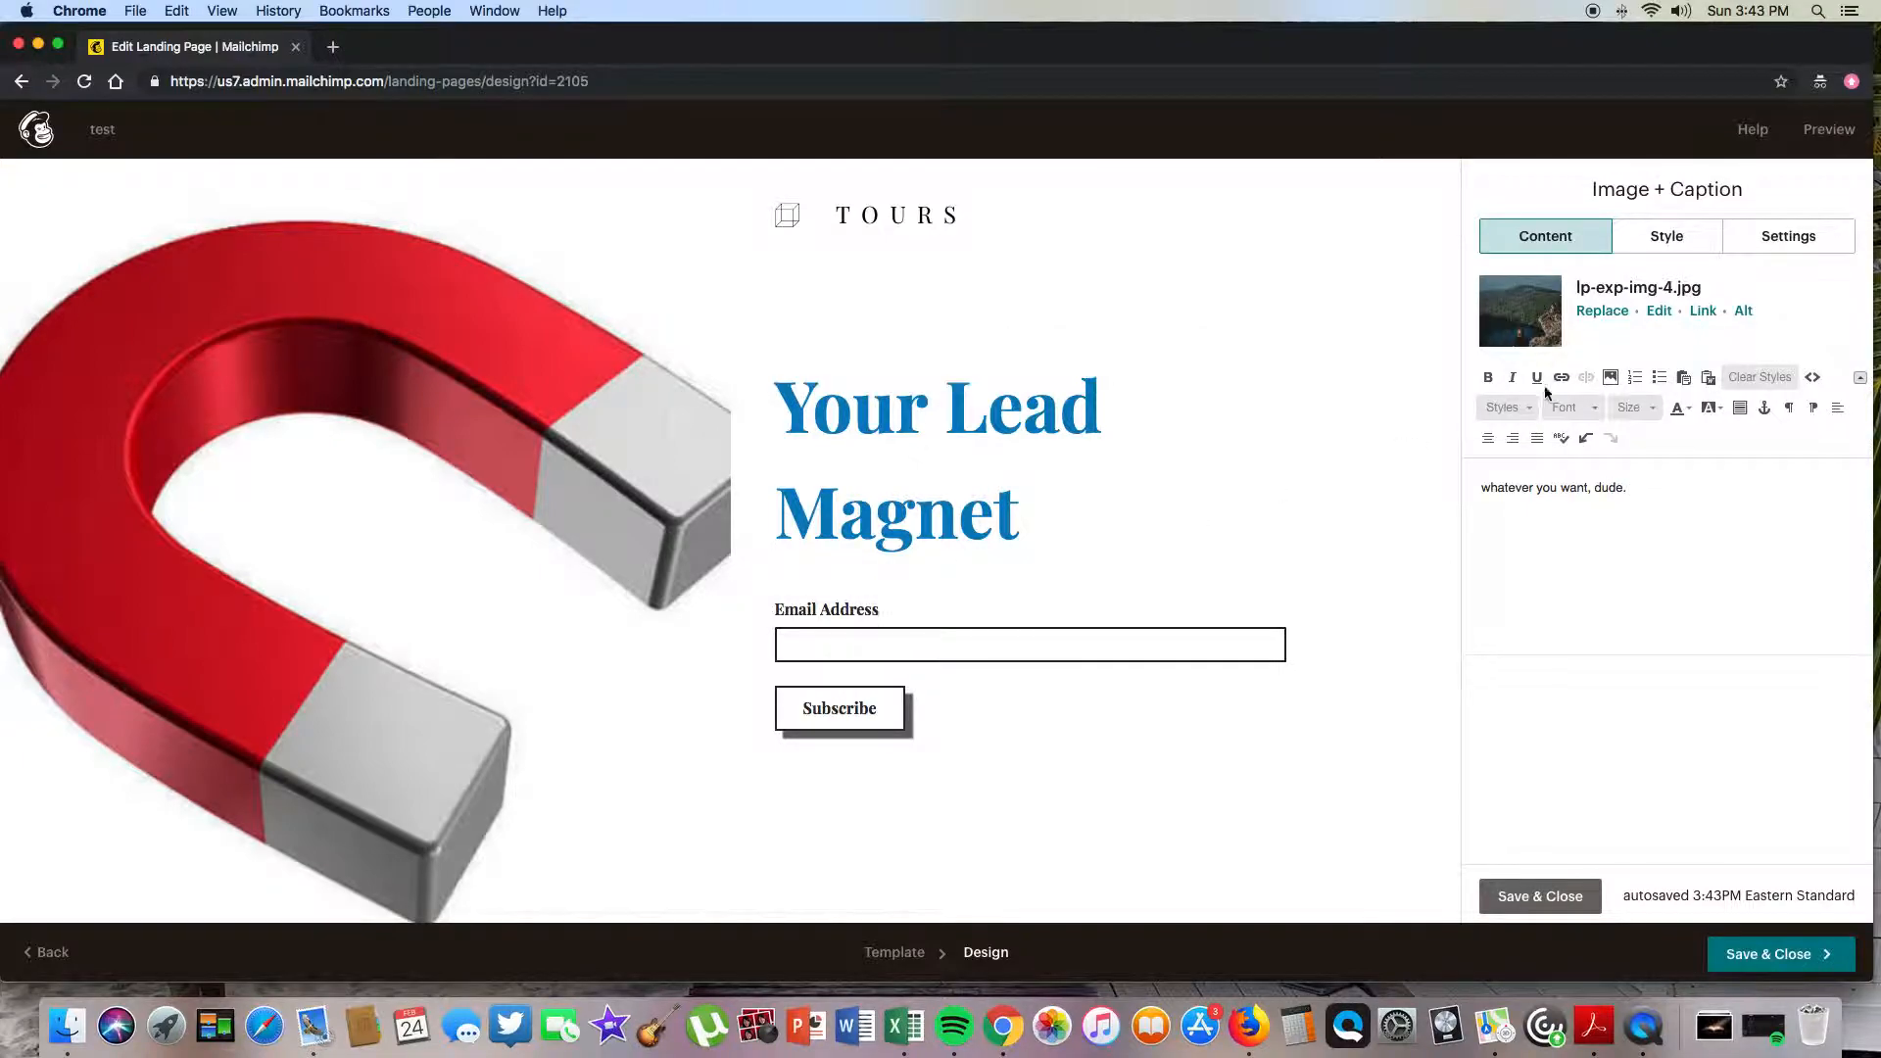
- Save the caption, then place a Social Share block with Facebook and Twitter above the signup form
{"action": "left_click", "coordinate": [1562, 899]}
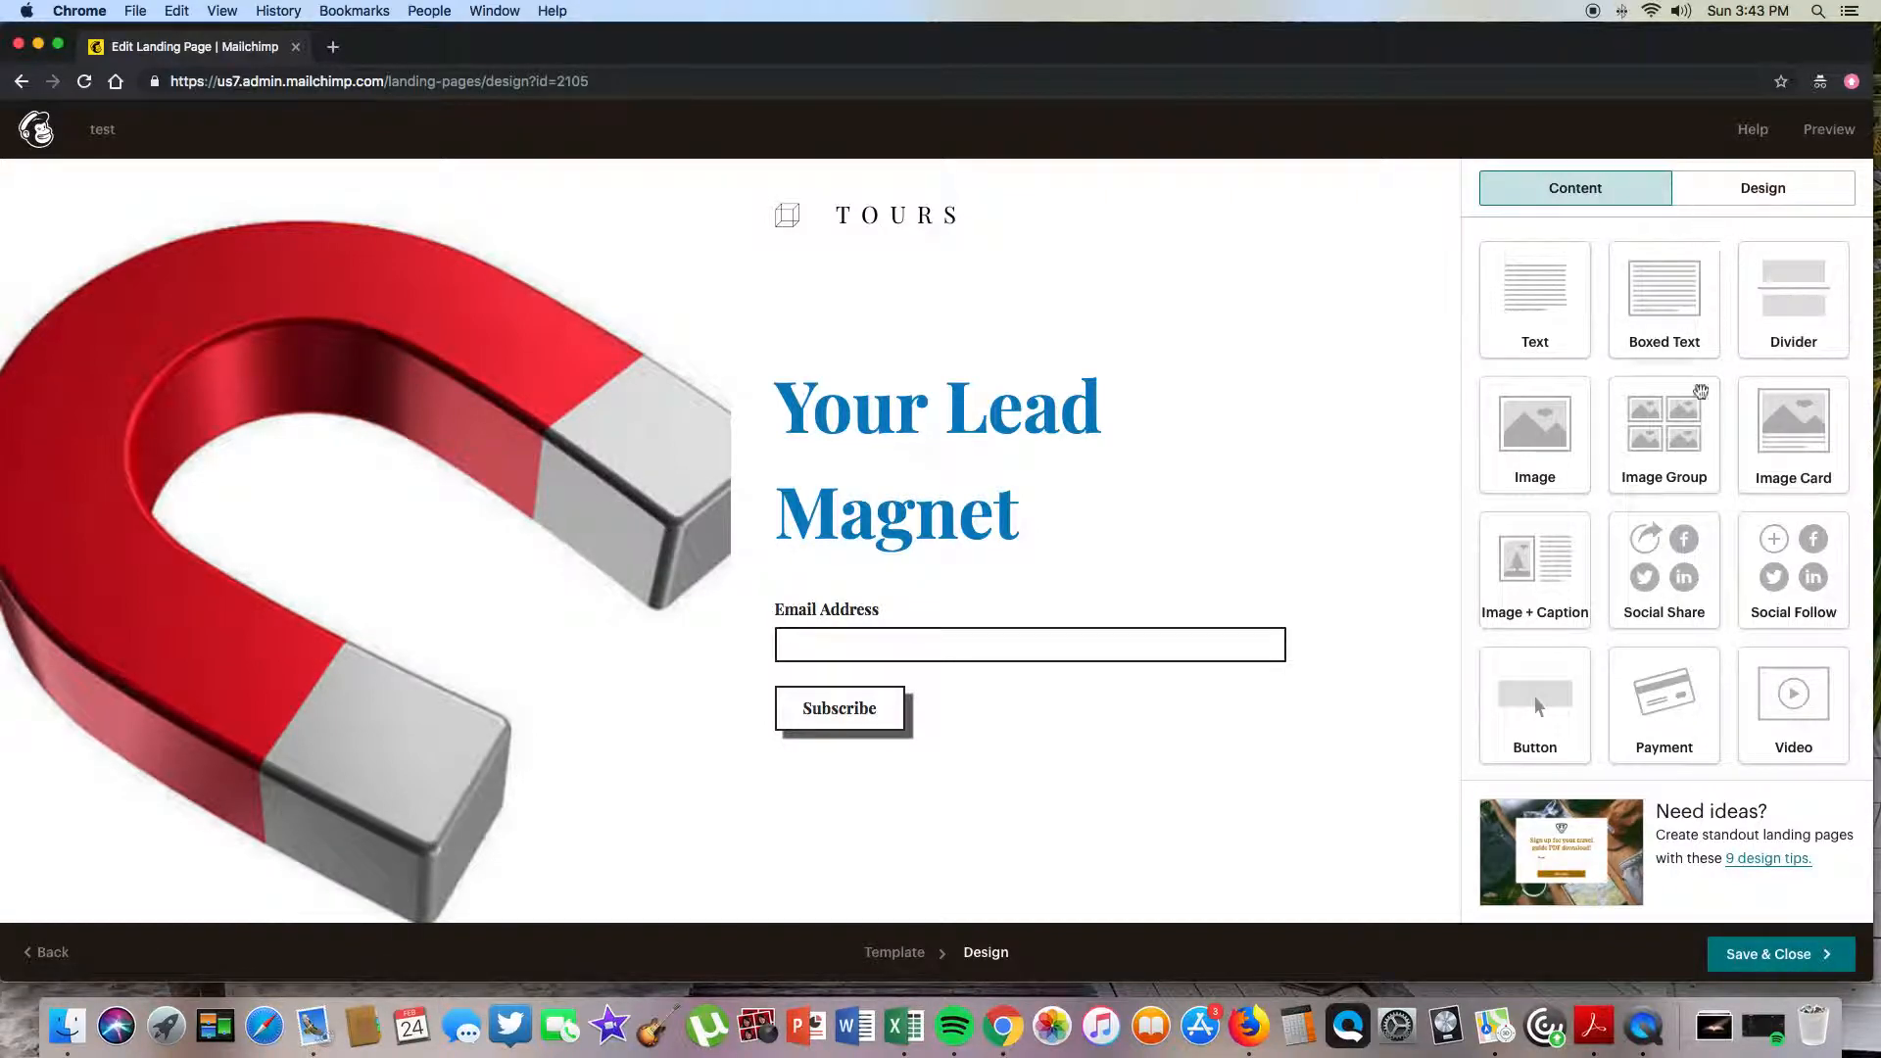
{"action": "left_click_drag", "start_coordinate": [1664, 564], "coordinate": [1043, 604]}
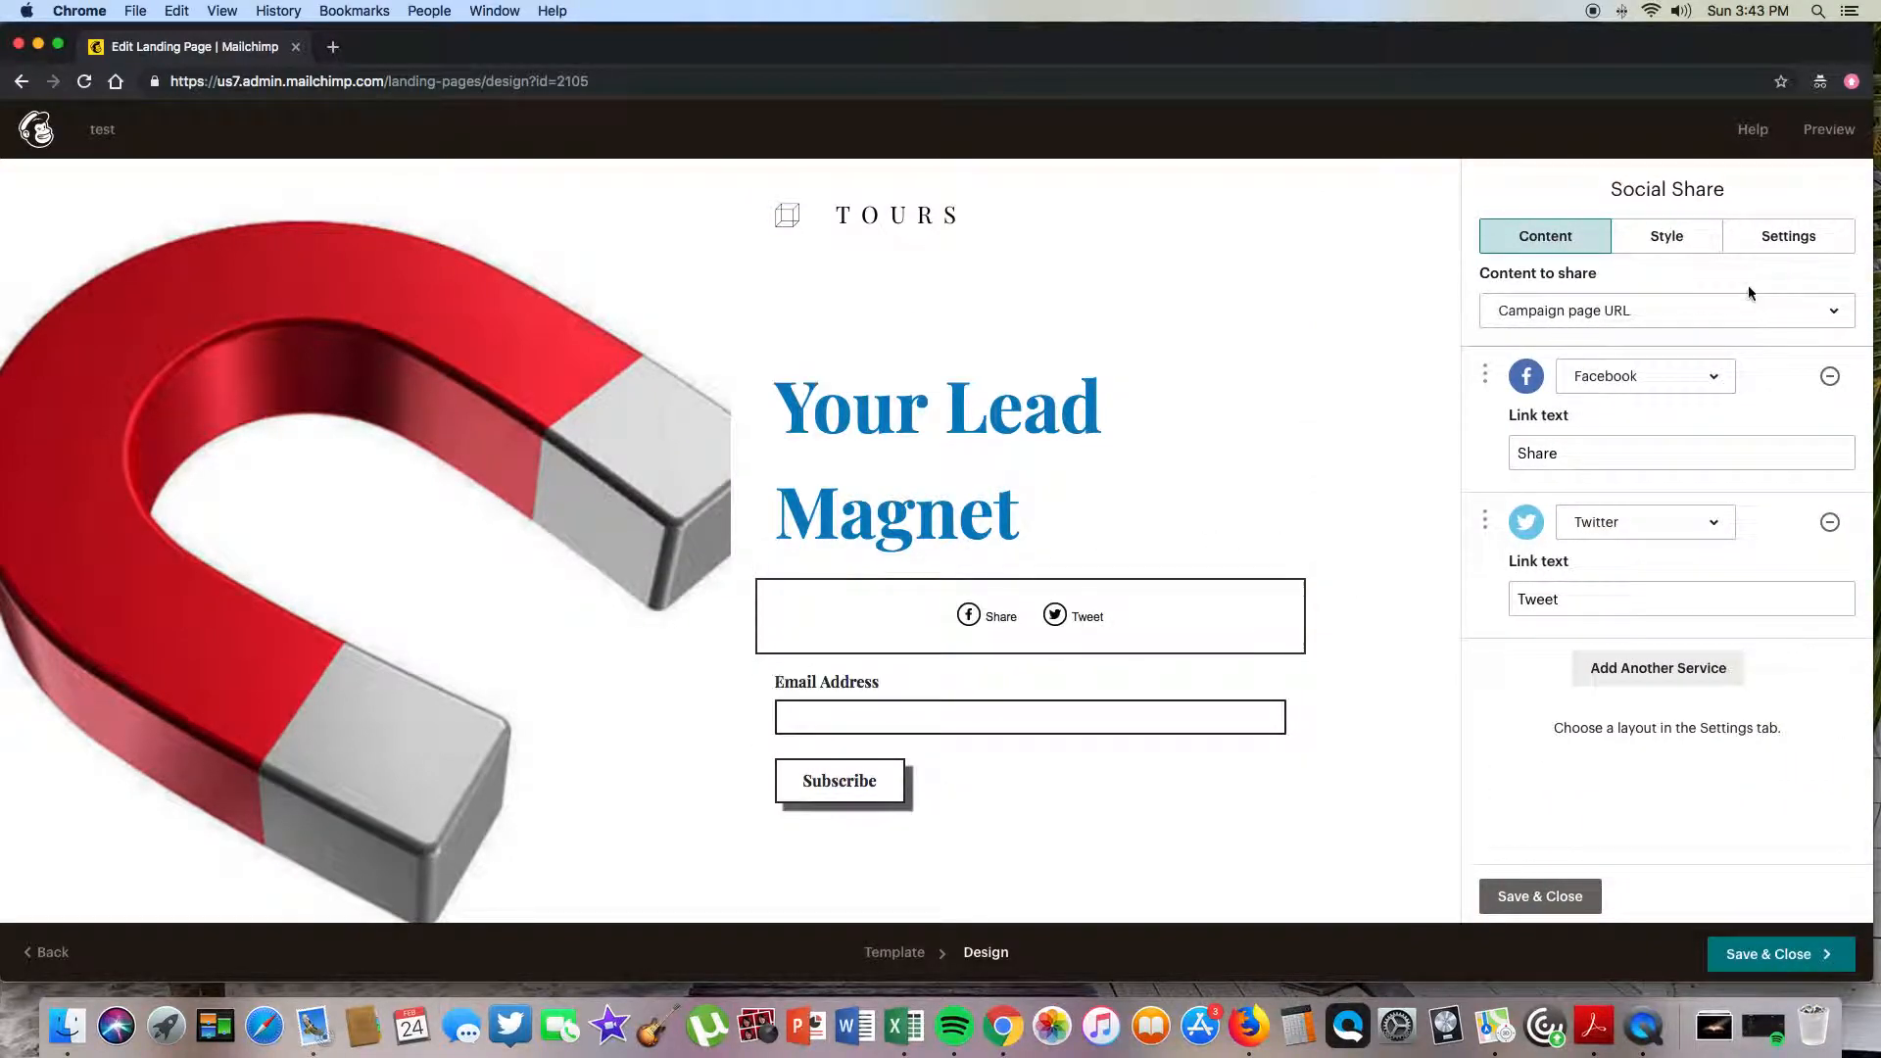
{"action": "left_click", "coordinate": [1558, 896]}
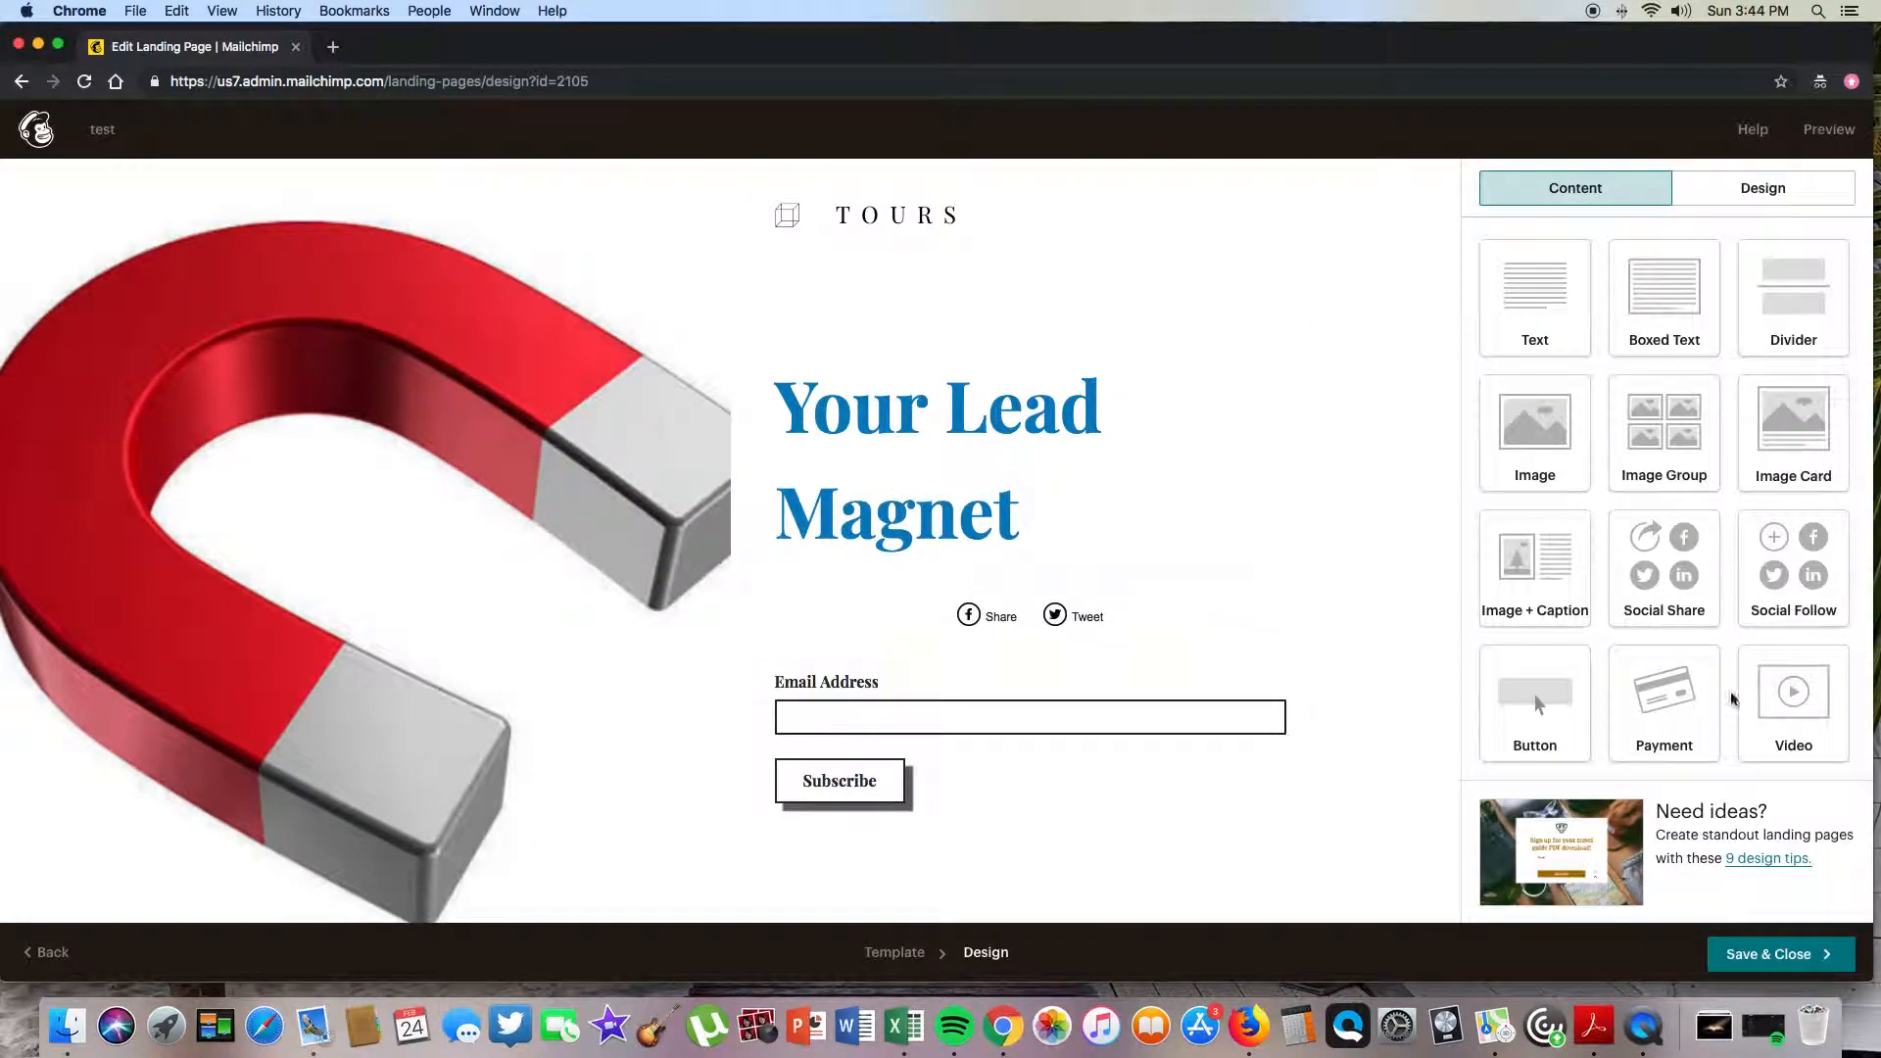
{"action": "left_click_drag", "start_coordinate": [1785, 309], "coordinate": [730, 603]}
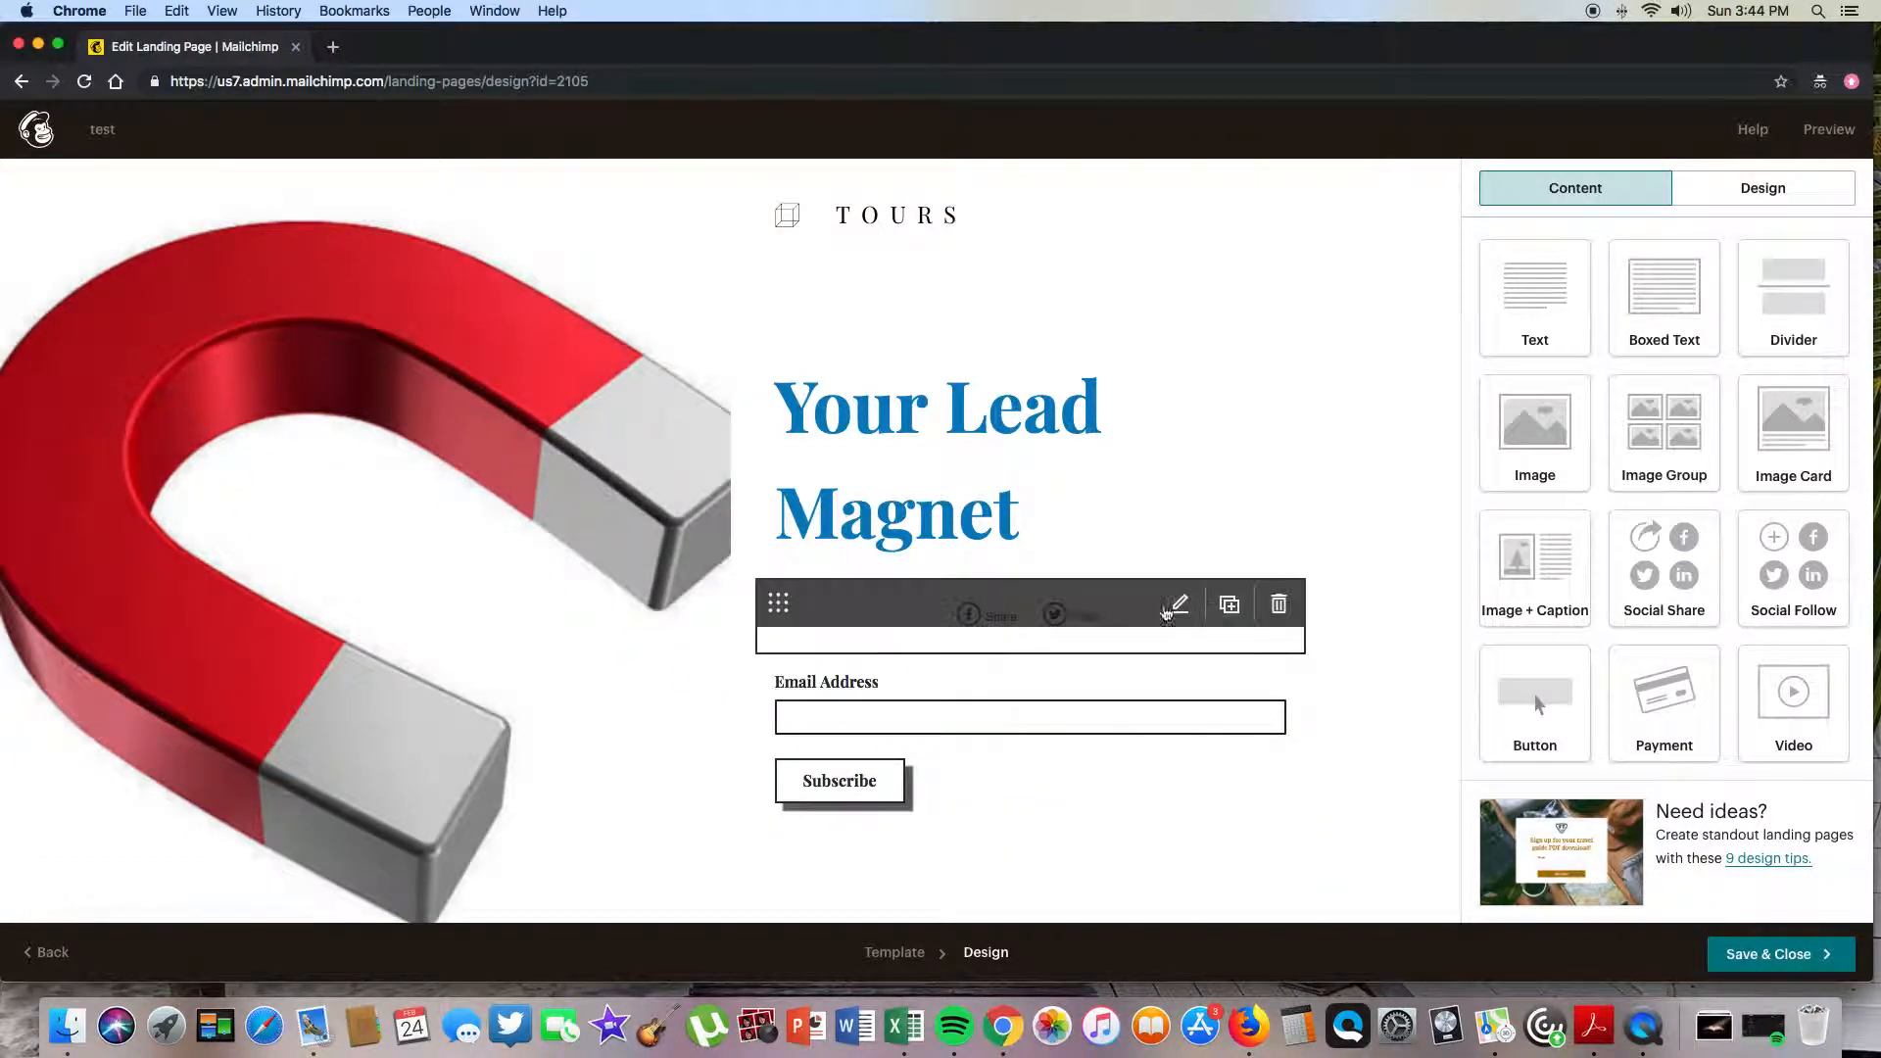
{"action": "left_click_drag", "start_coordinate": [1648, 678], "coordinate": [1252, 618]}
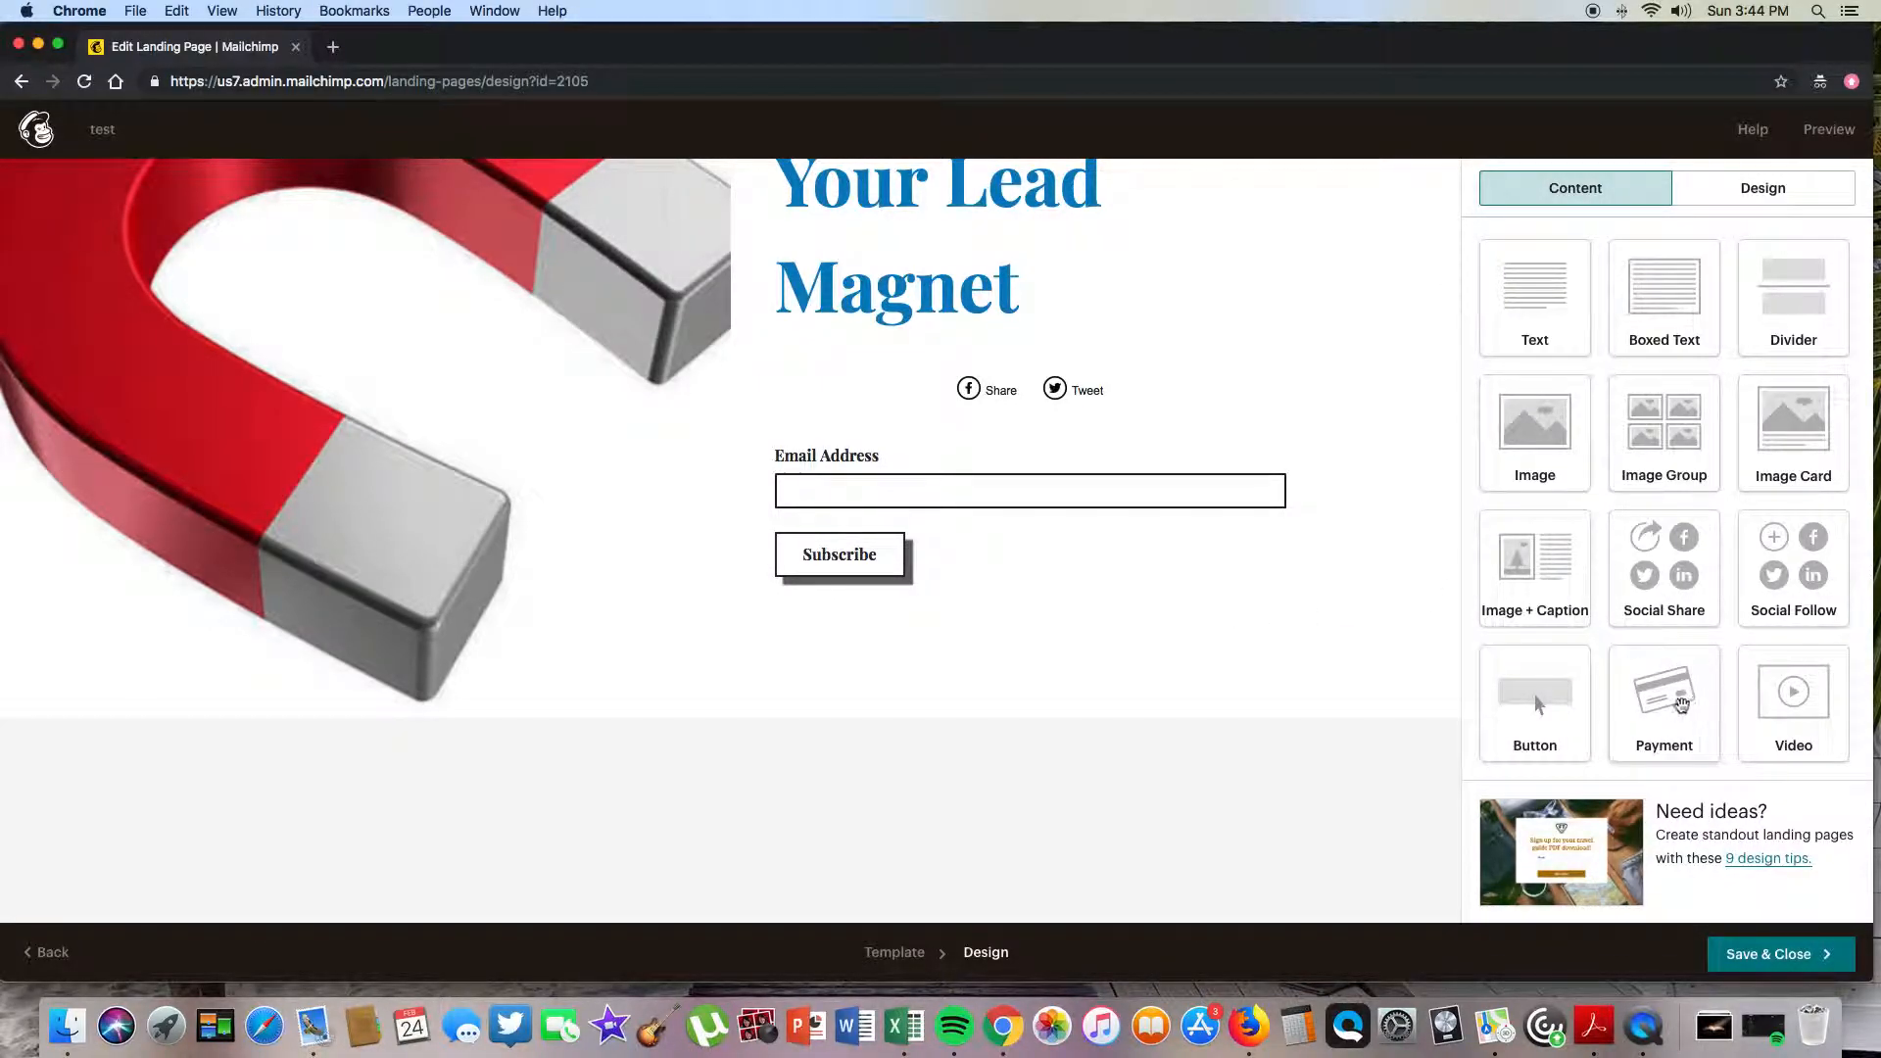
{"action": "scroll", "coordinate": [1009, 490], "scroll_direction": "down", "scroll_amount": 5}
{"action": "scroll", "coordinate": [1012, 490], "scroll_direction": "down", "scroll_amount": 10}
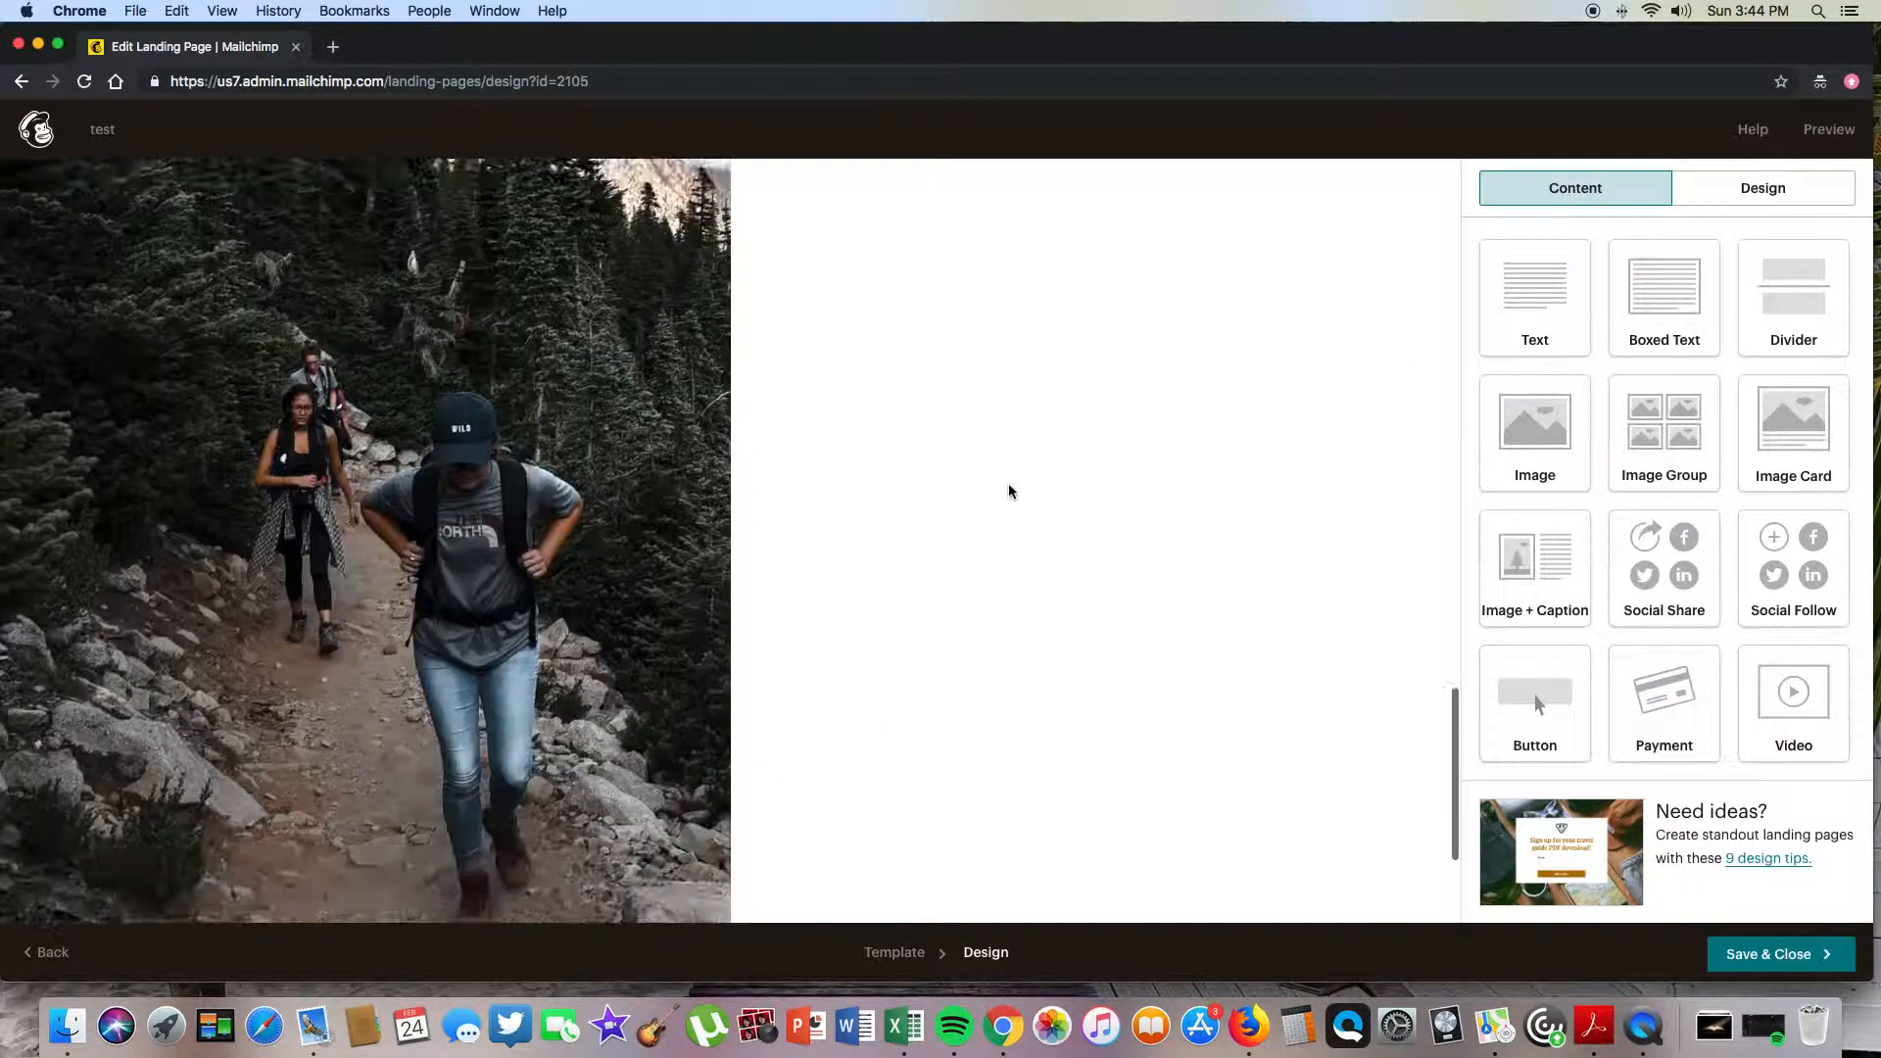
{"action": "scroll", "coordinate": [1012, 490], "scroll_direction": "up", "scroll_amount": 15}
{"action": "scroll", "coordinate": [1133, 424], "scroll_direction": "down", "scroll_amount": 3}
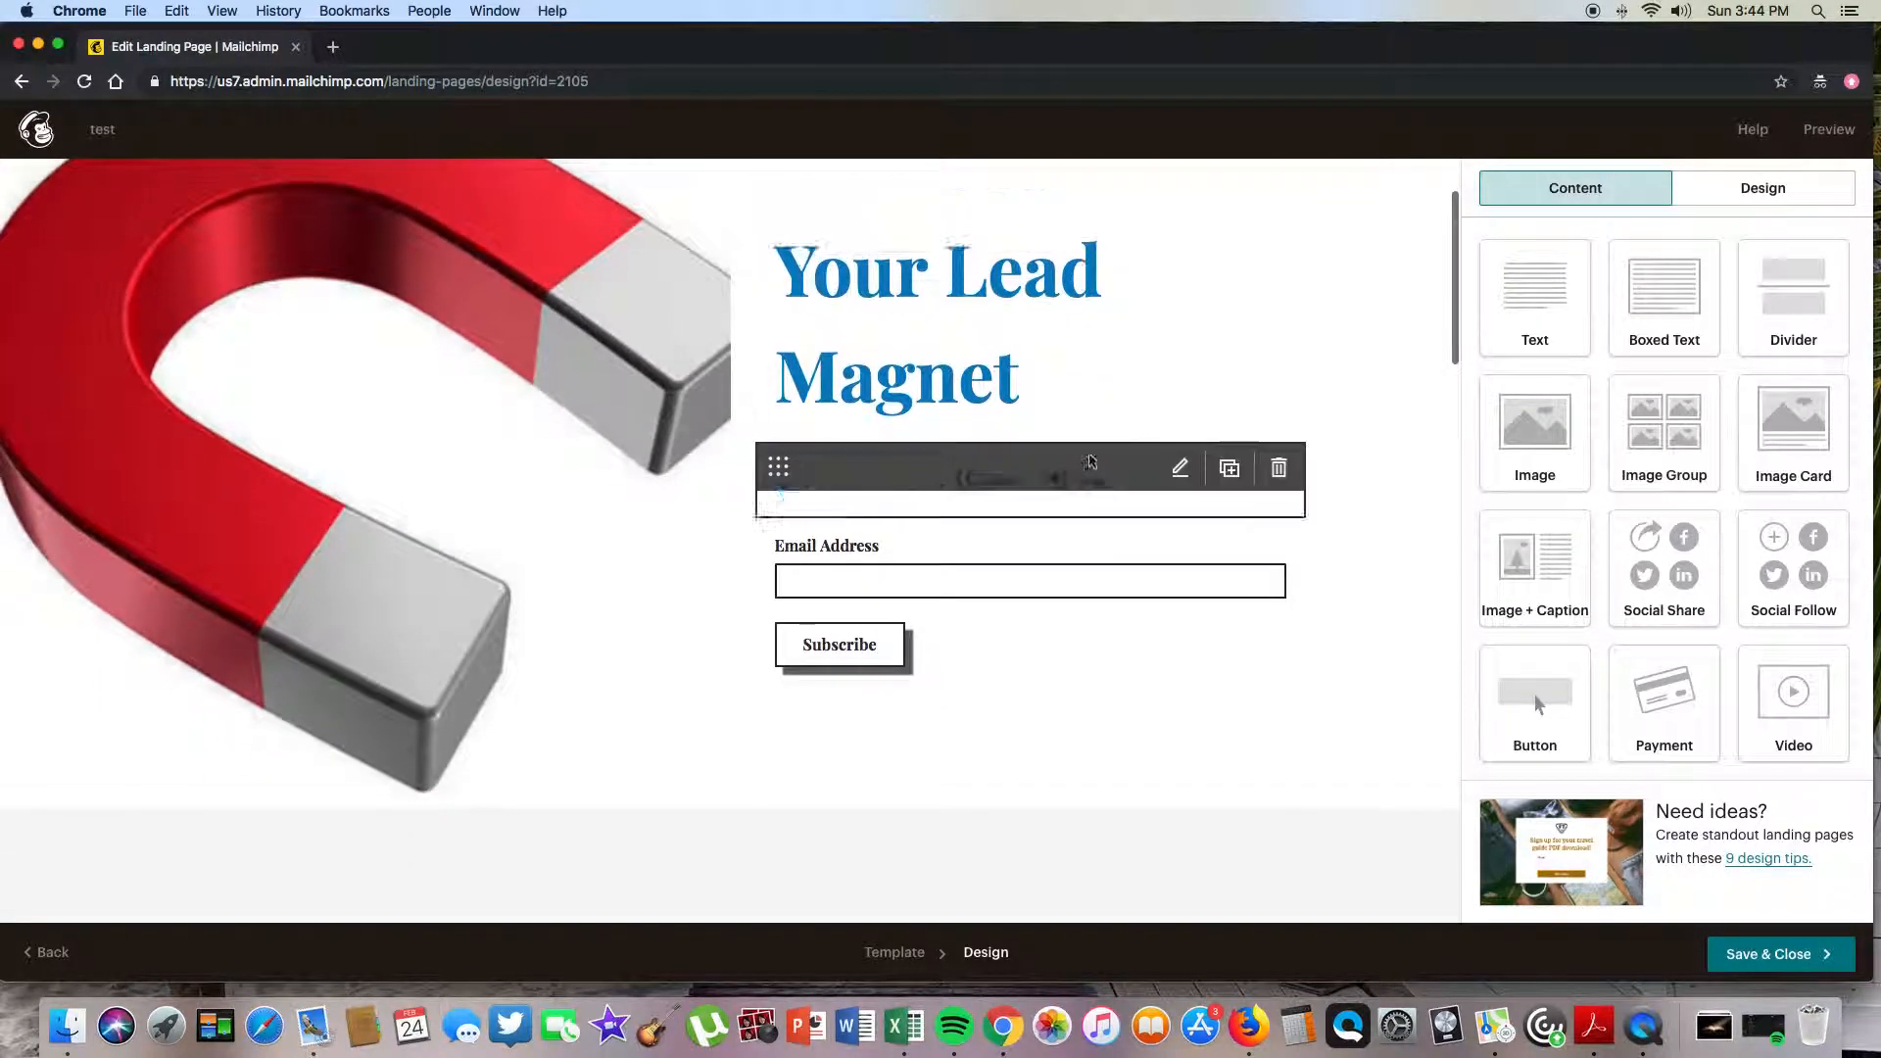
- Save and close the design, then bring up the landing page URL settings
{"action": "left_click", "coordinate": [1754, 953]}
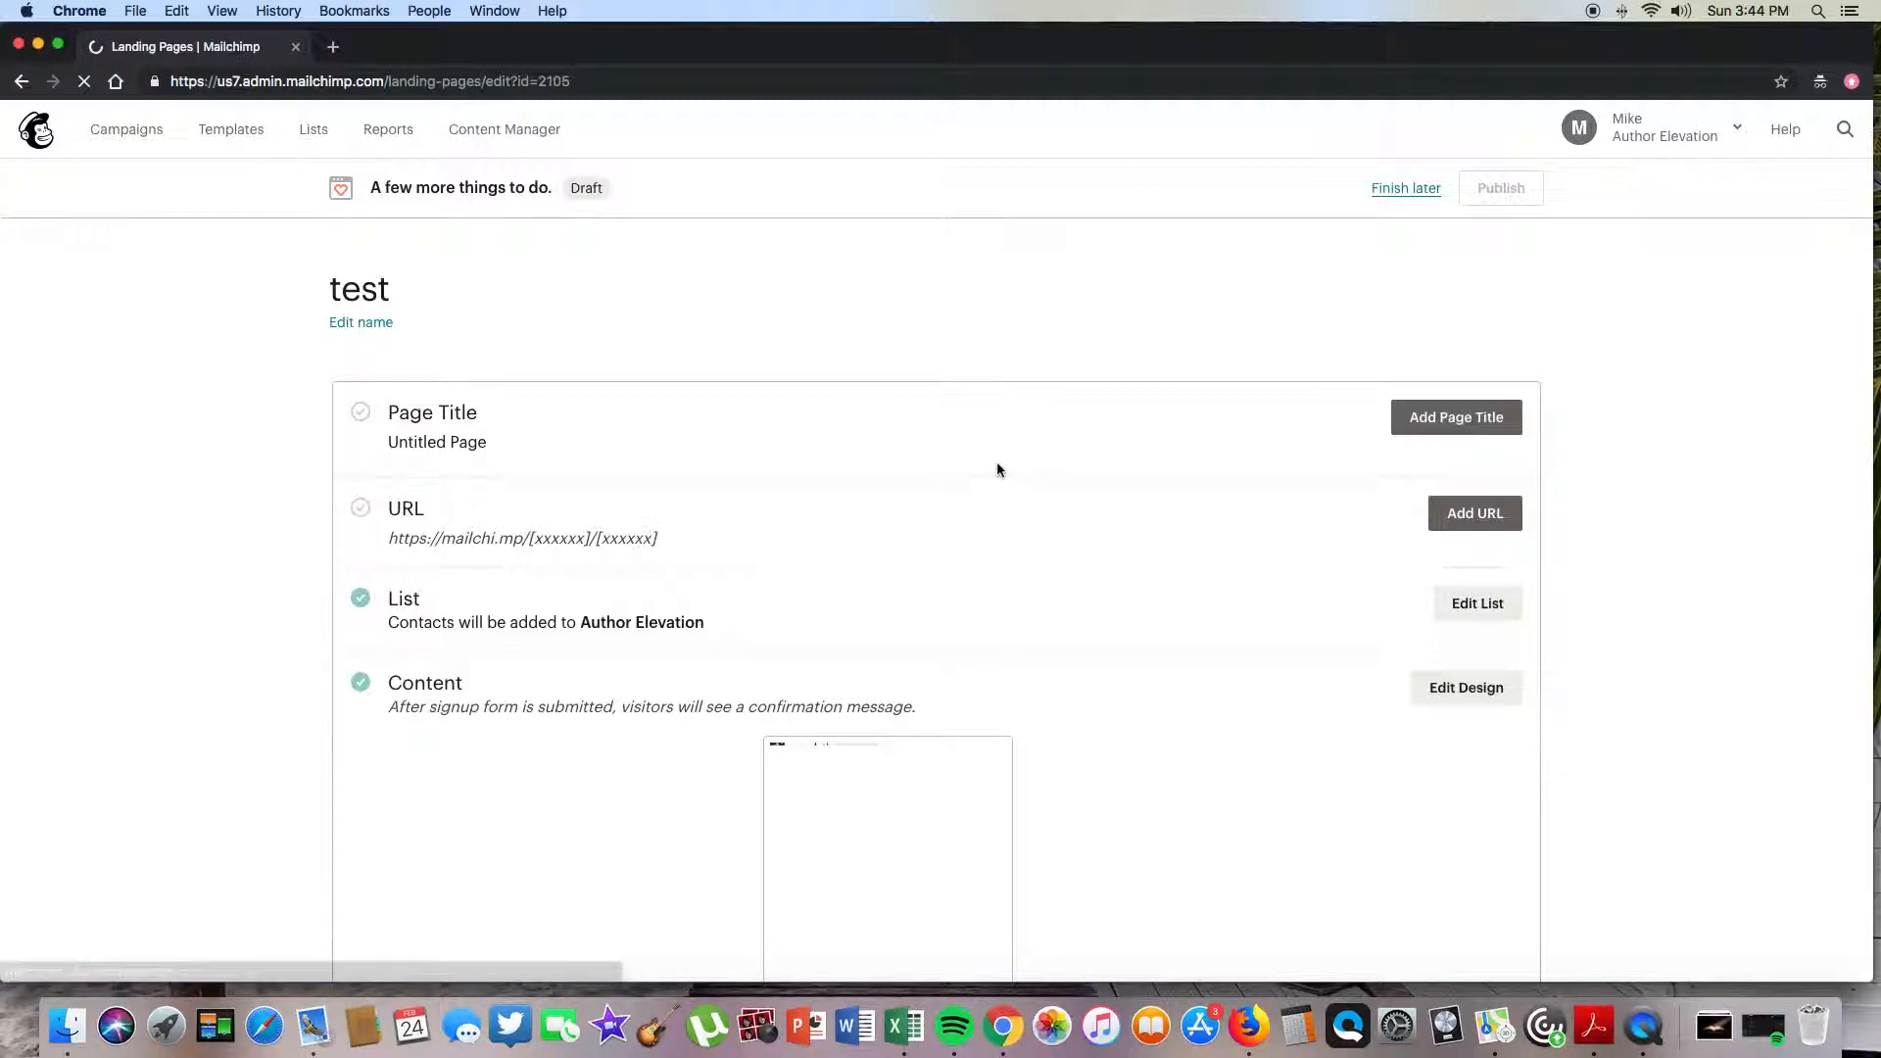
{"action": "scroll", "coordinate": [525, 663], "scroll_direction": "down", "scroll_amount": 1}
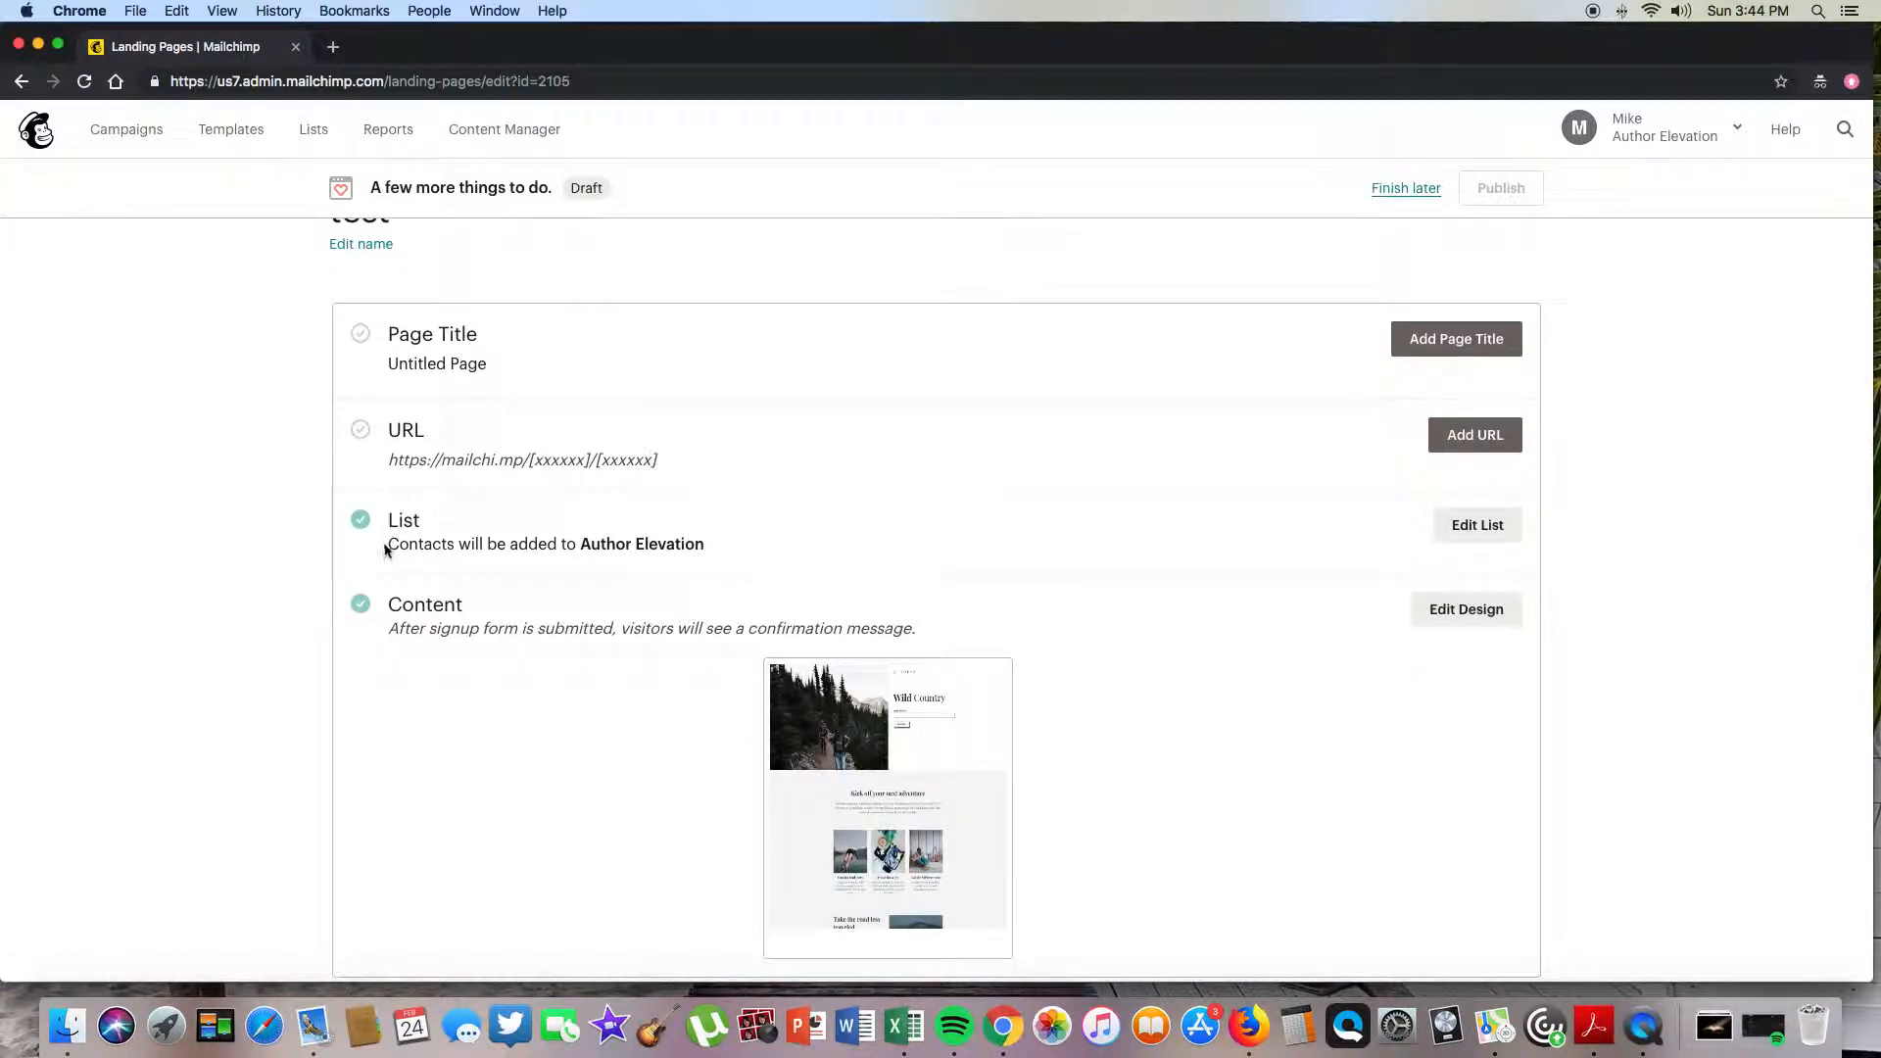
{"action": "left_click_drag", "start_coordinate": [585, 545], "coordinate": [704, 545]}
{"action": "left_click", "coordinate": [755, 555]}
{"action": "left_click", "coordinate": [1496, 437]}
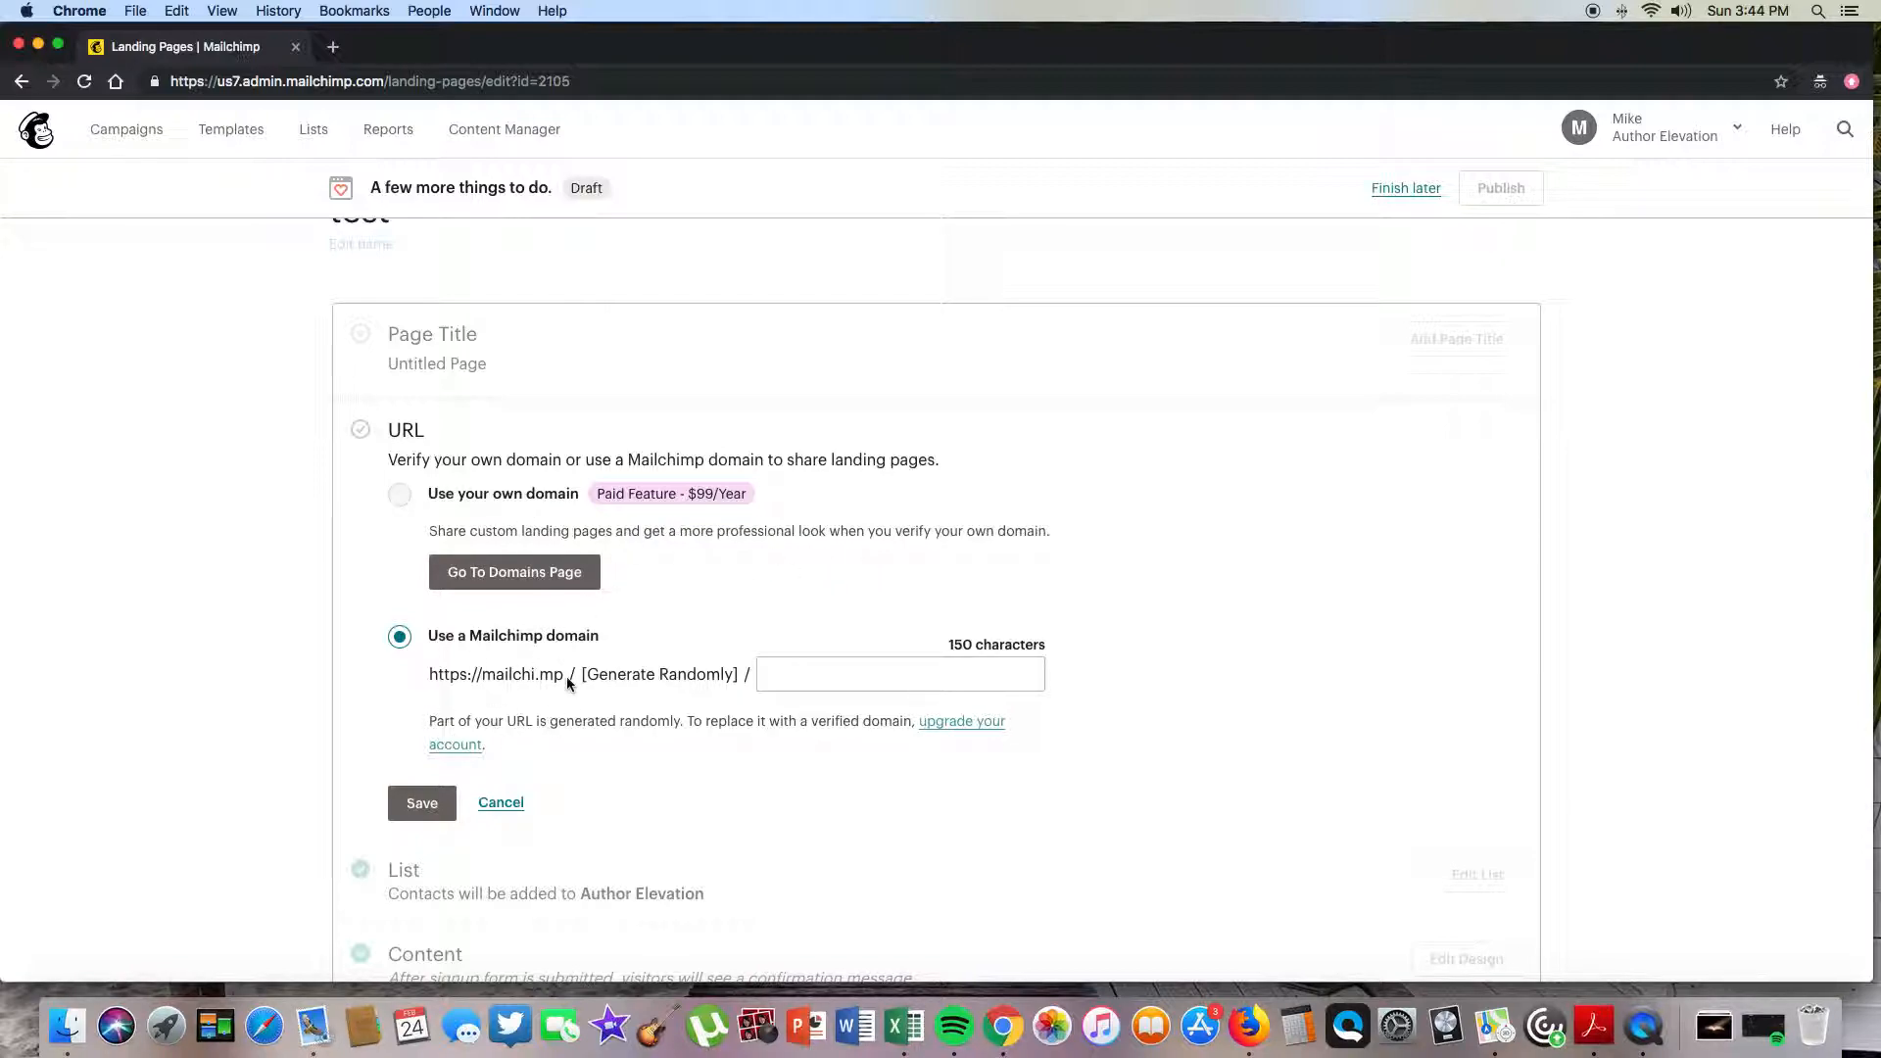
- Set the mailchi.mp URL ending to 'thisisatest' and save it
{"action": "left_click", "coordinate": [837, 675]}
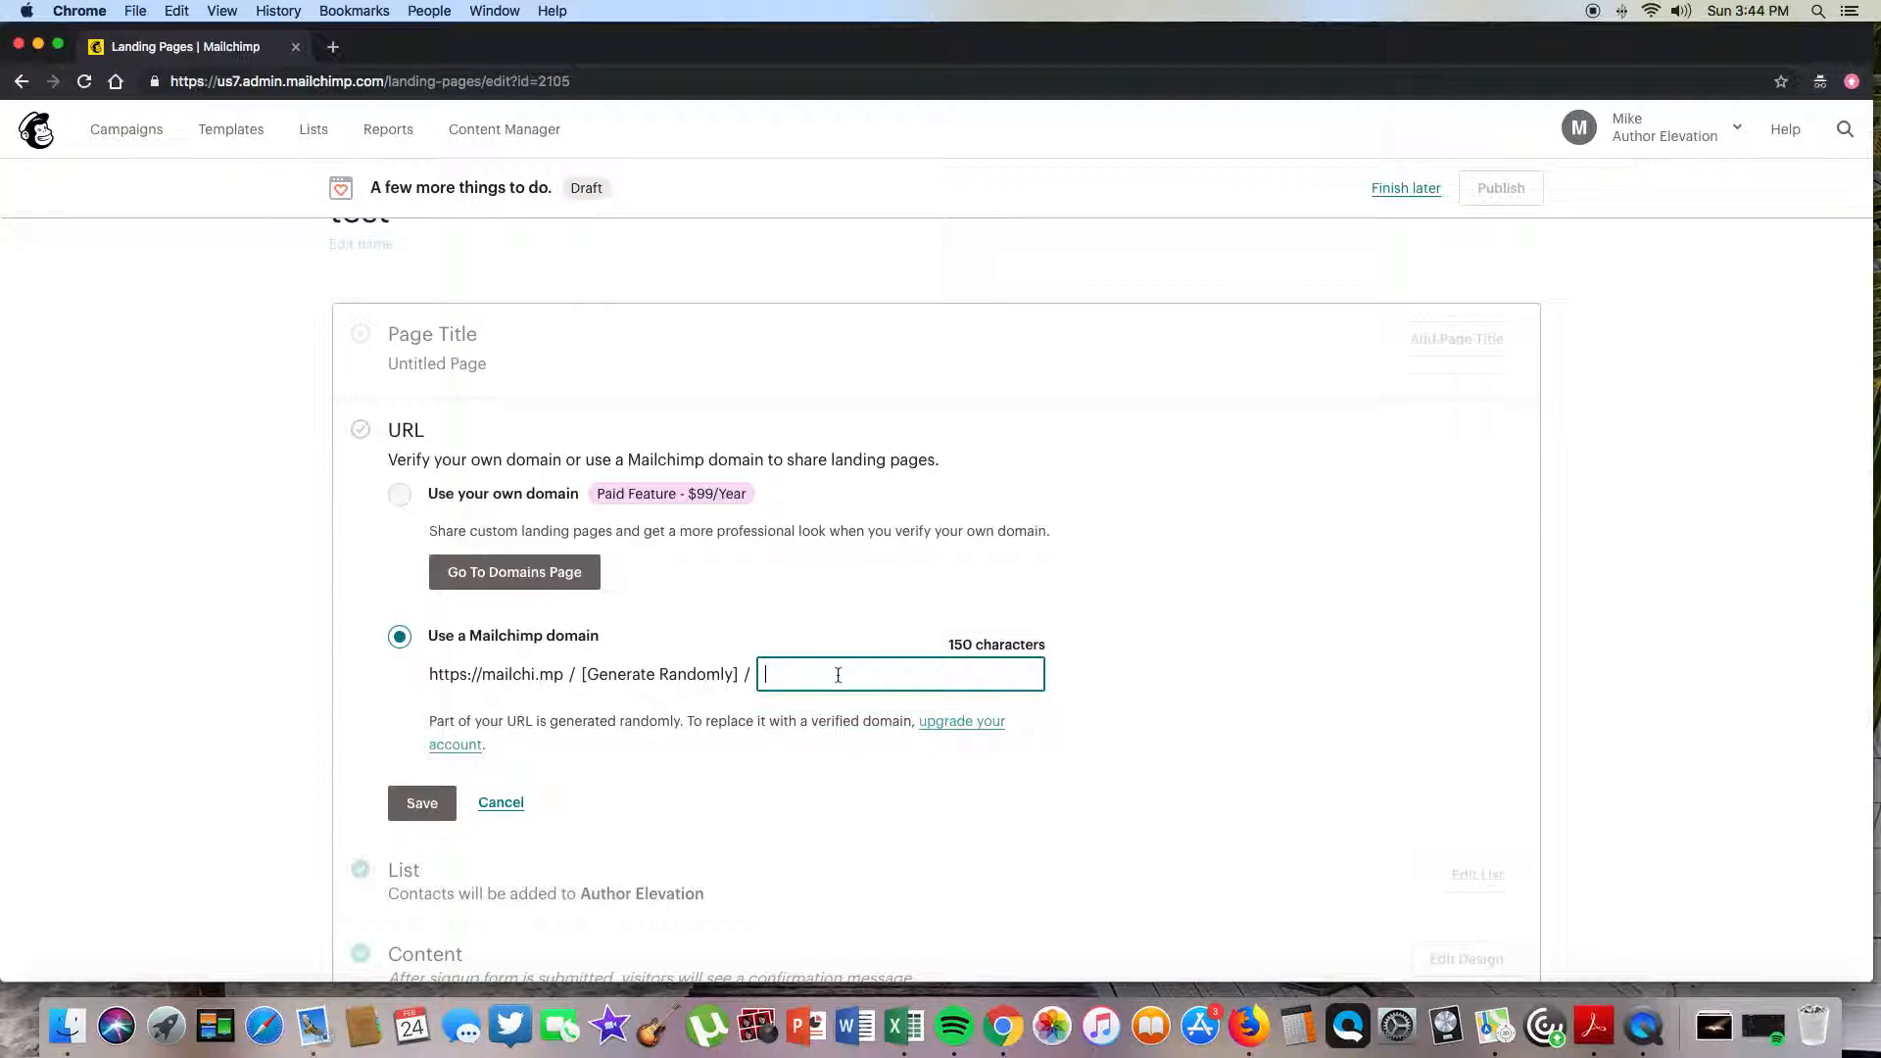
{"action": "type", "text": "thisisatest"}
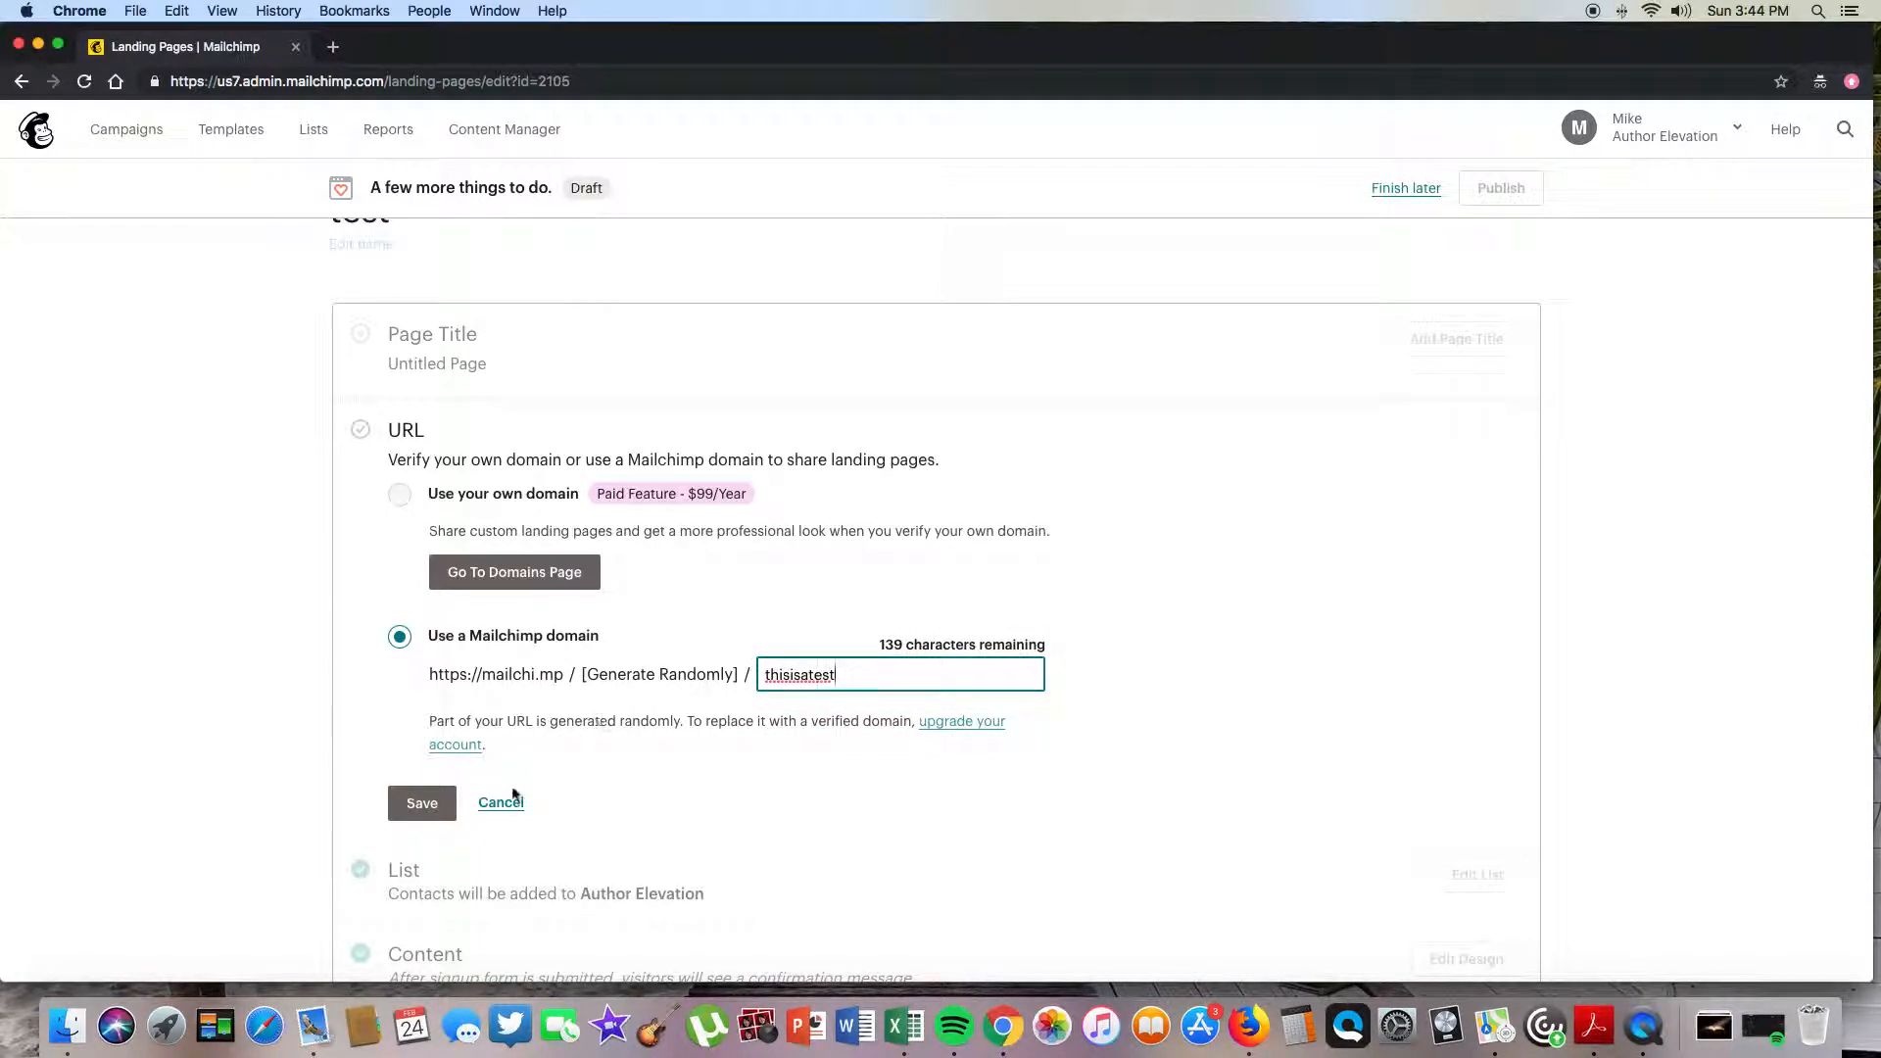
{"action": "left_click", "coordinate": [414, 806]}
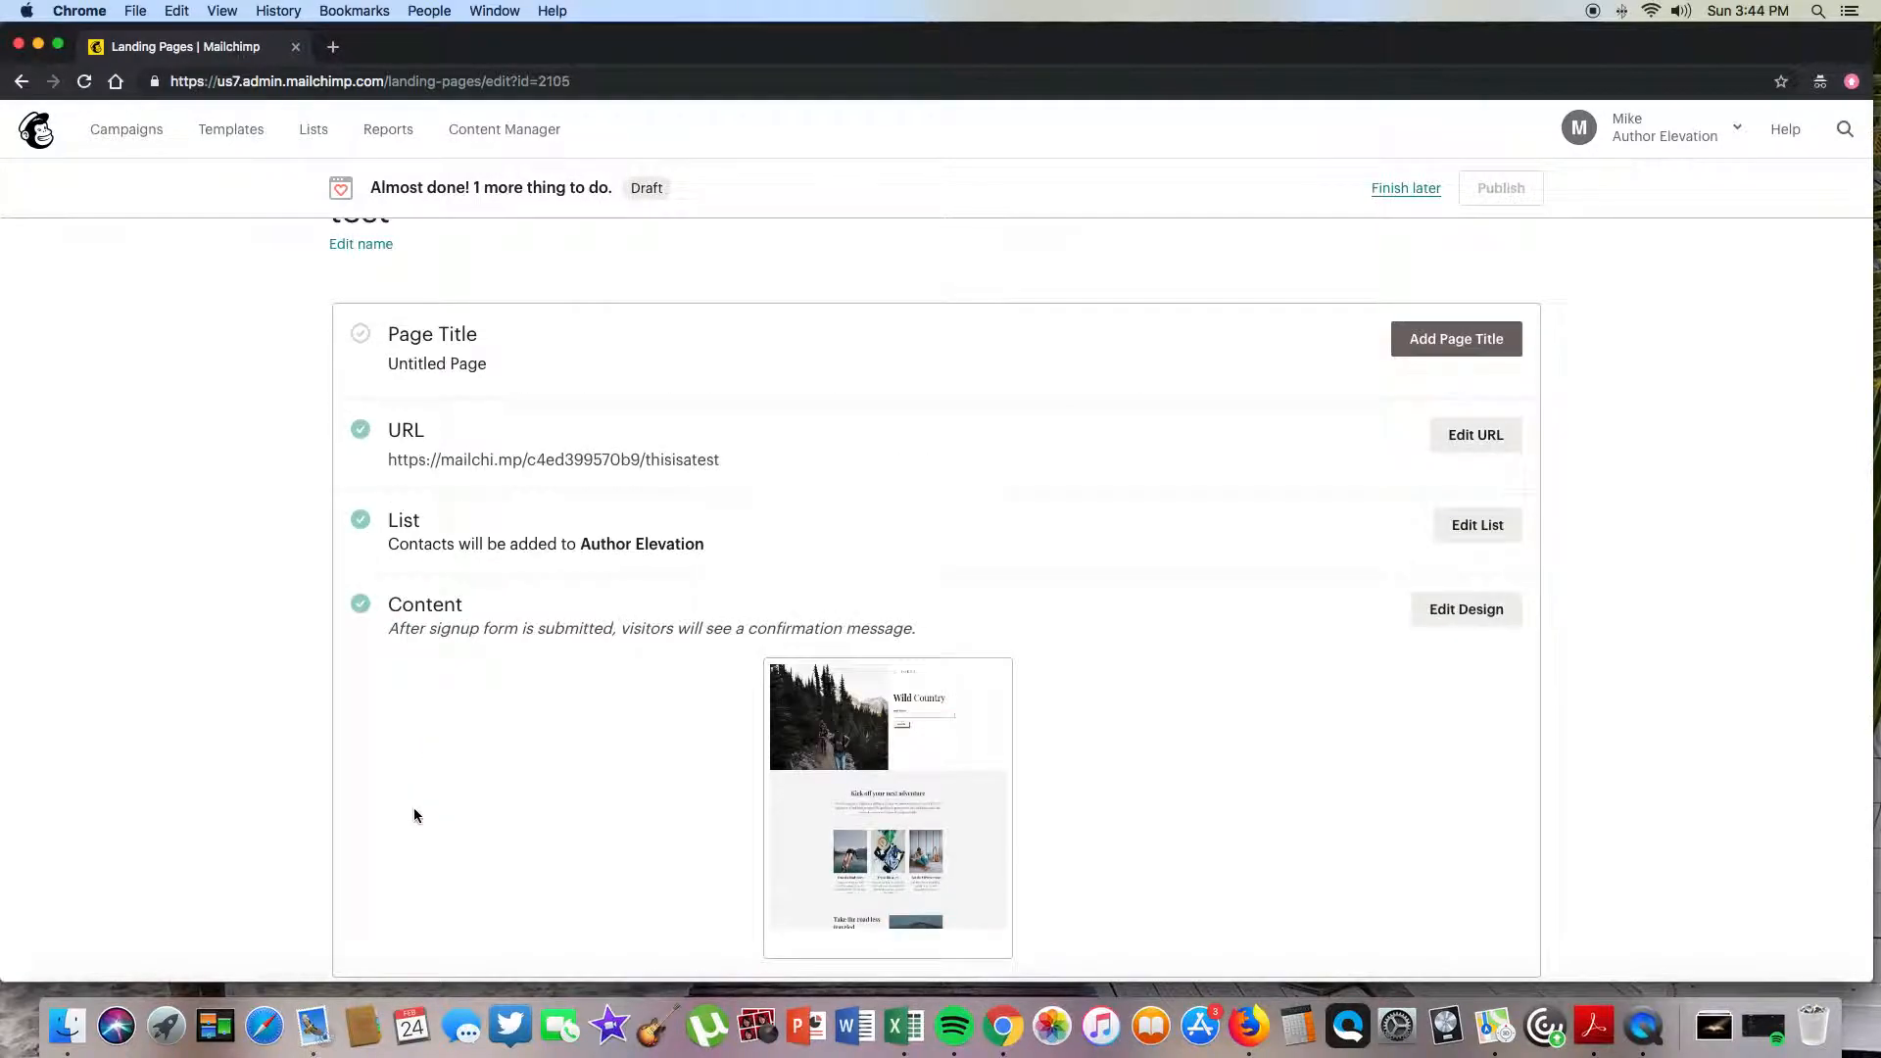
{"action": "scroll", "coordinate": [421, 666], "scroll_direction": "up", "scroll_amount": 1}
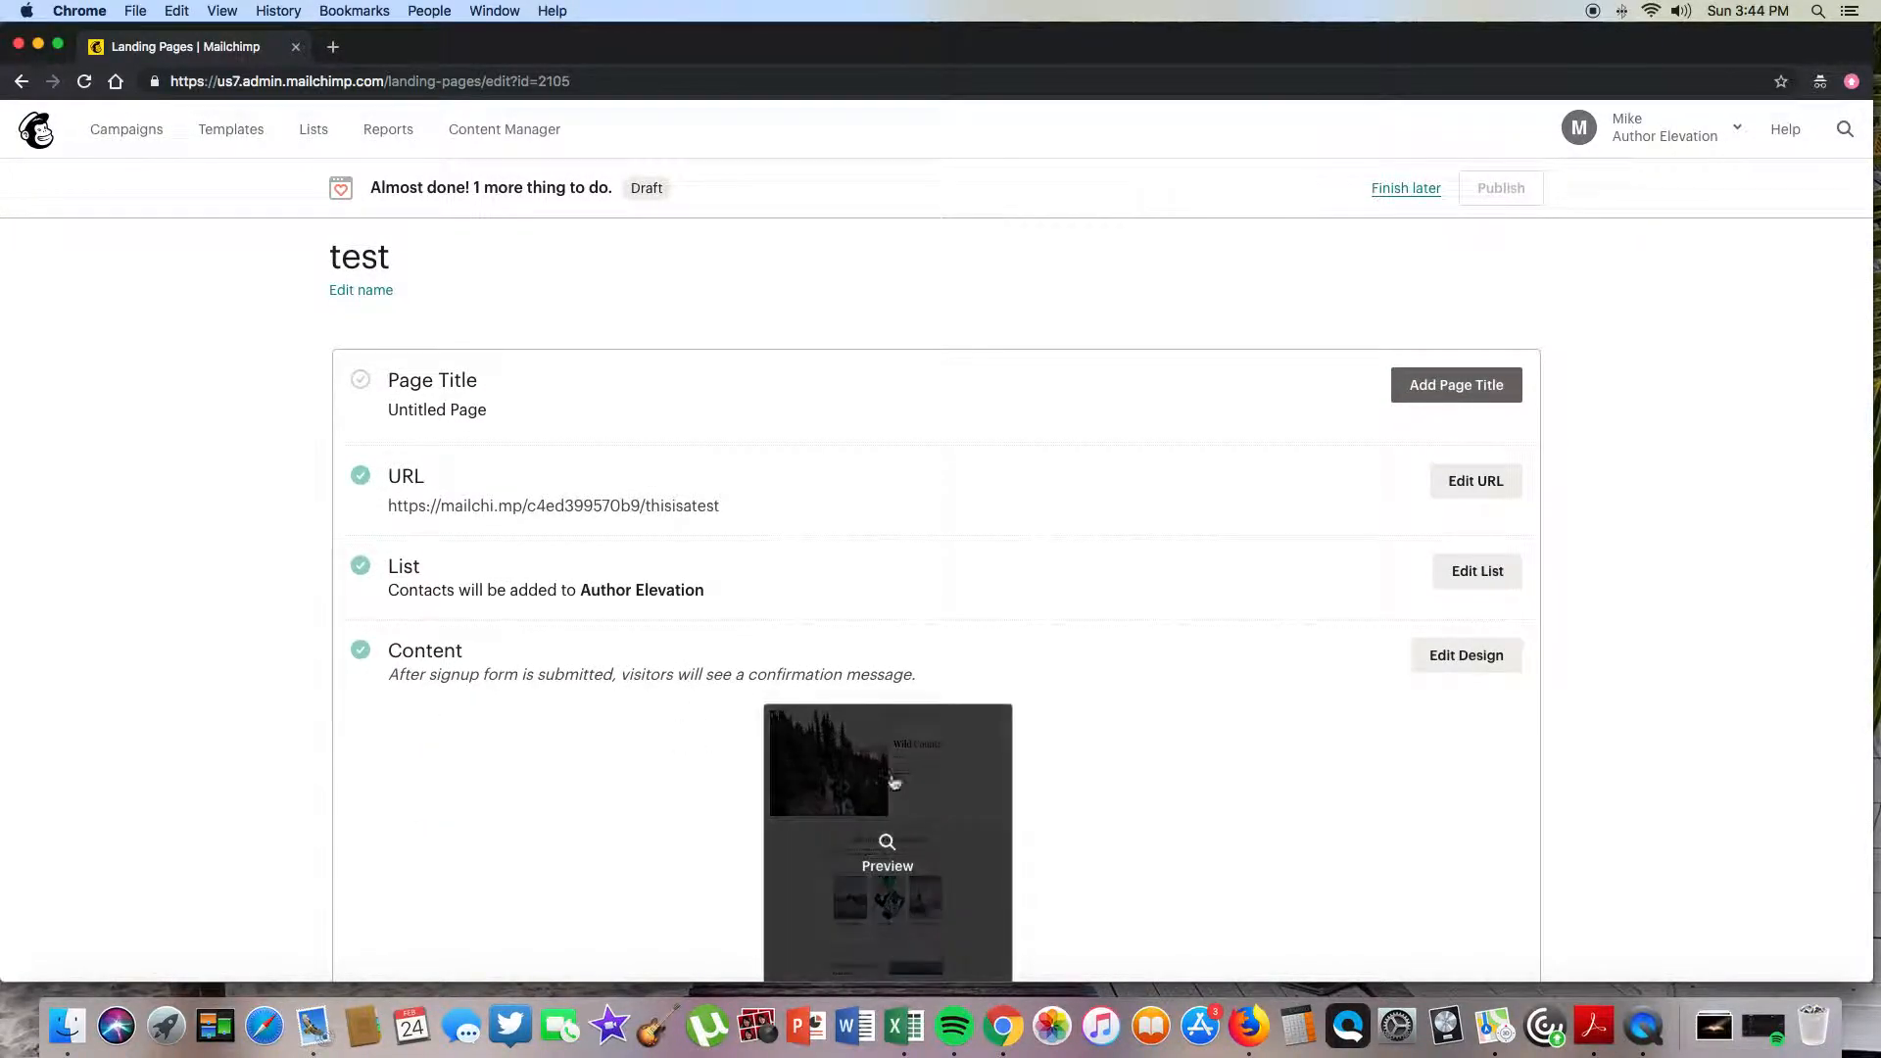
- Replace the placeholder page title with 'test' and confirm it
{"action": "left_click", "coordinate": [1456, 386]}
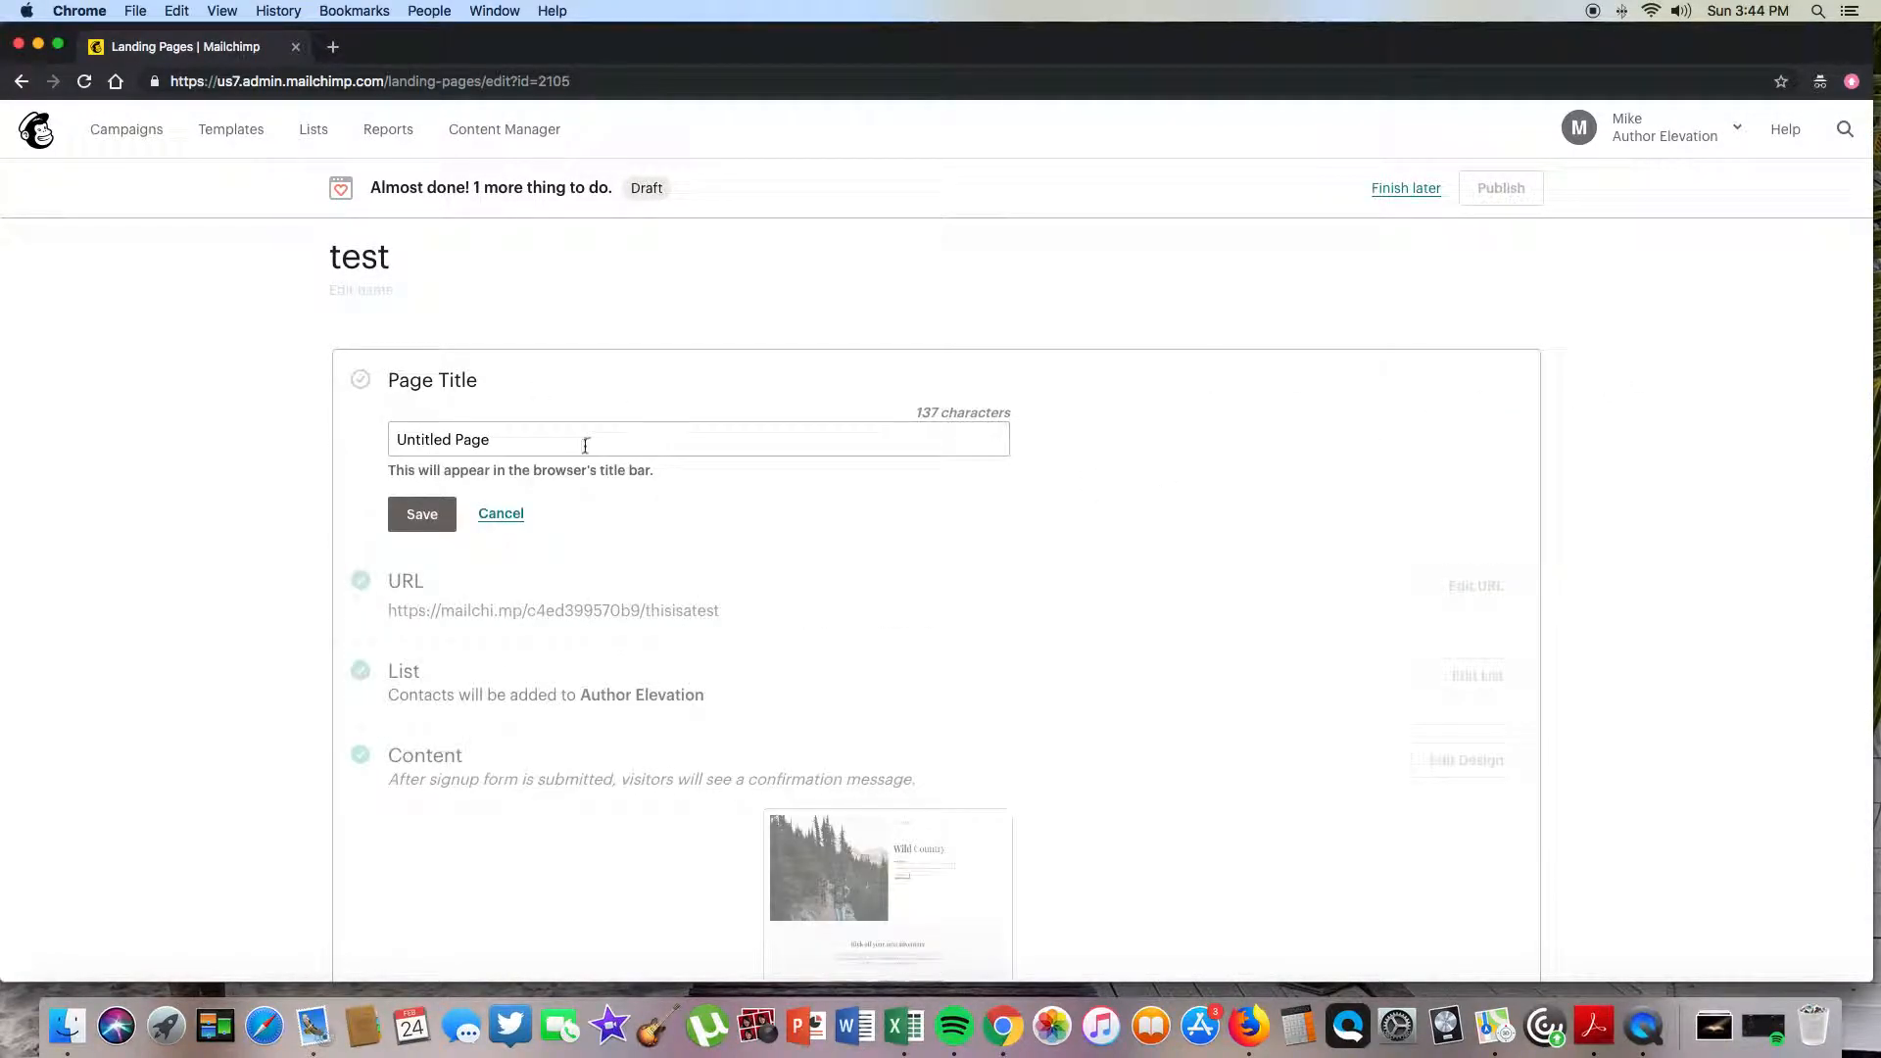
{"action": "triple_click", "coordinate": [509, 440]}
{"action": "type", "text": "test"}
{"action": "key", "text": "Return"}
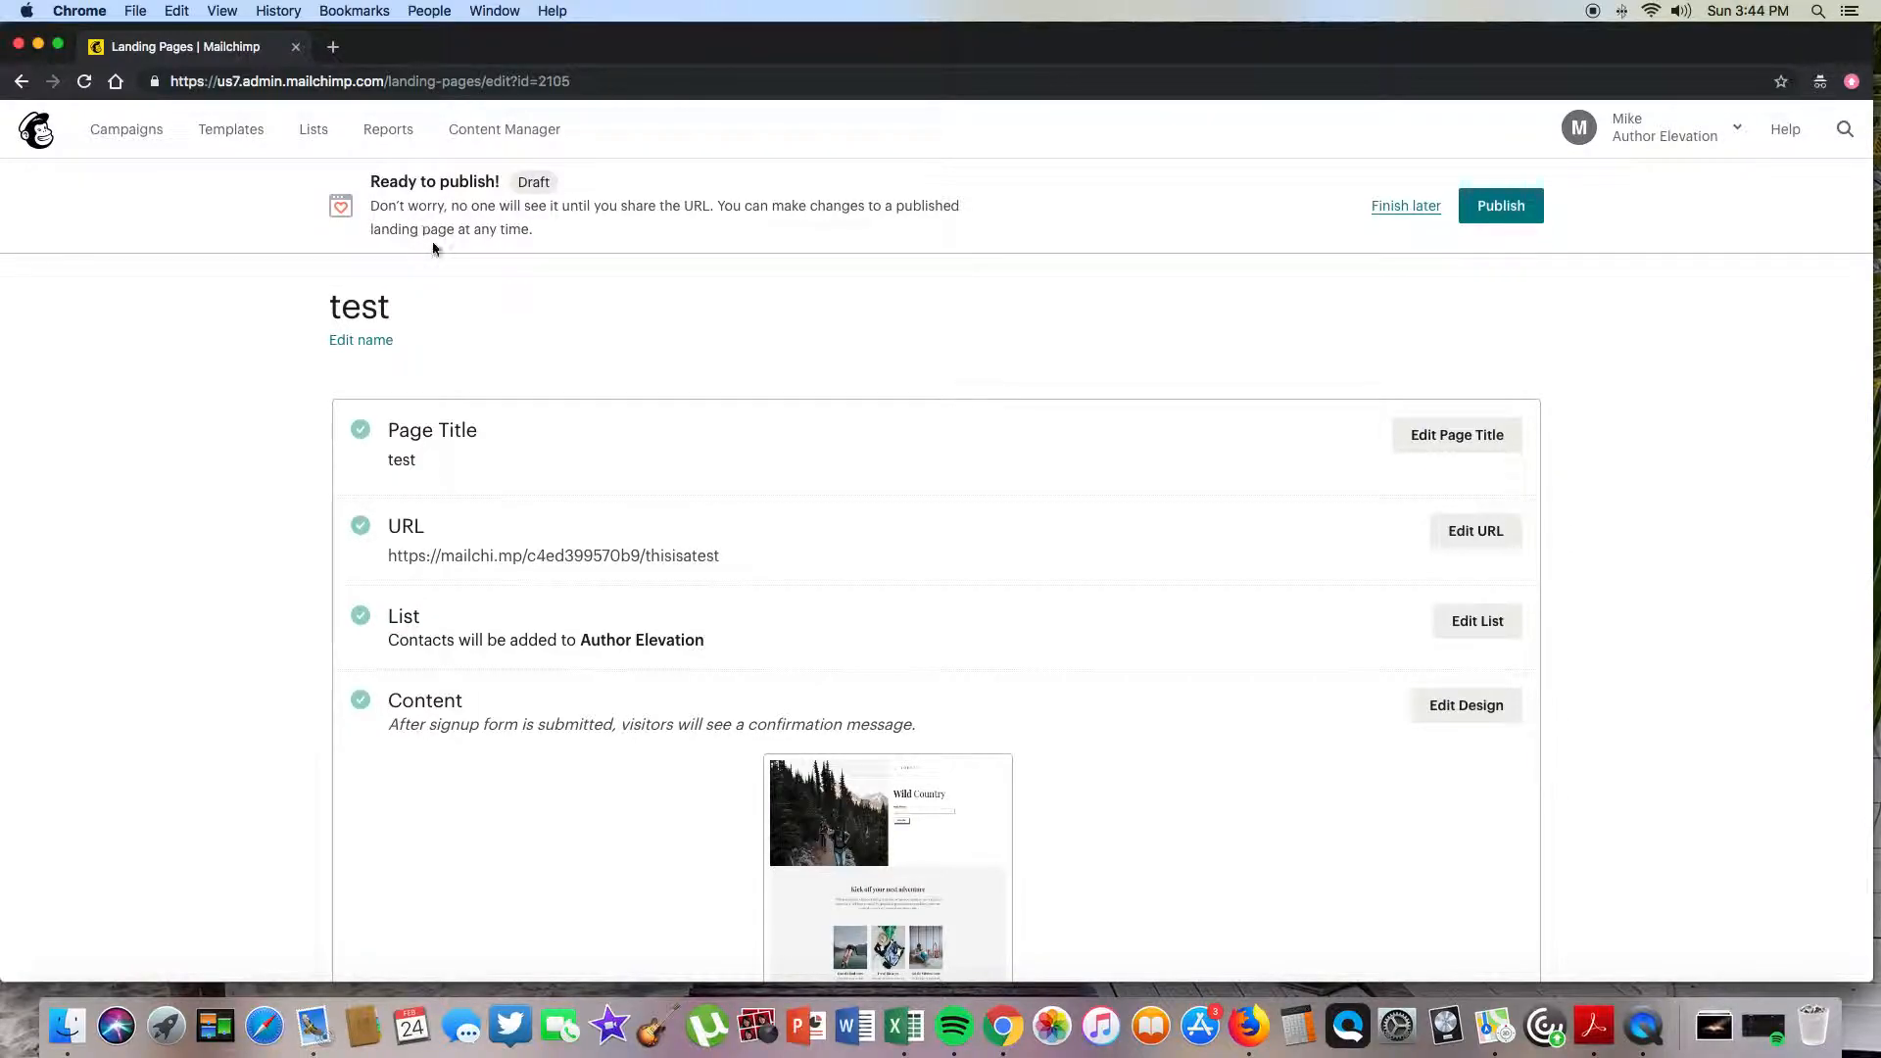
{"action": "scroll", "coordinate": [1360, 486], "scroll_direction": "down", "scroll_amount": 6}
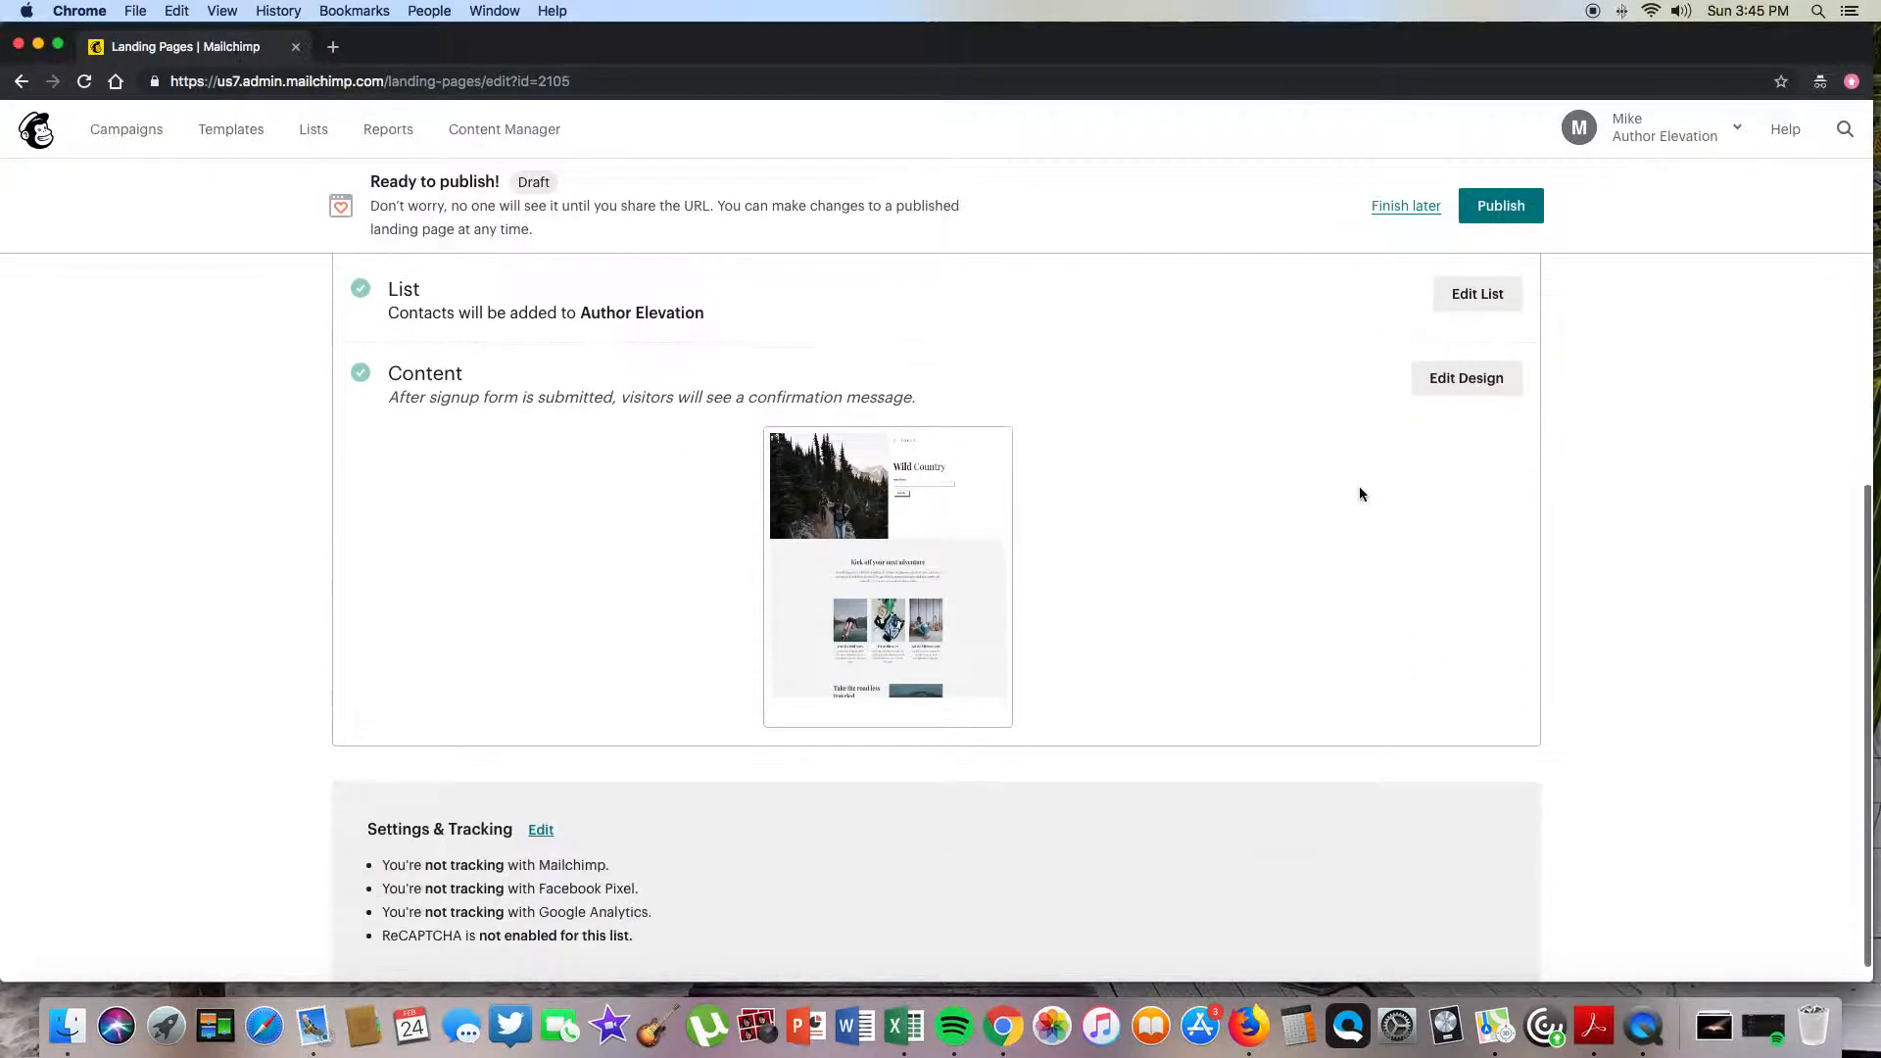
{"action": "scroll", "coordinate": [1360, 486], "scroll_direction": "up", "scroll_amount": 5}
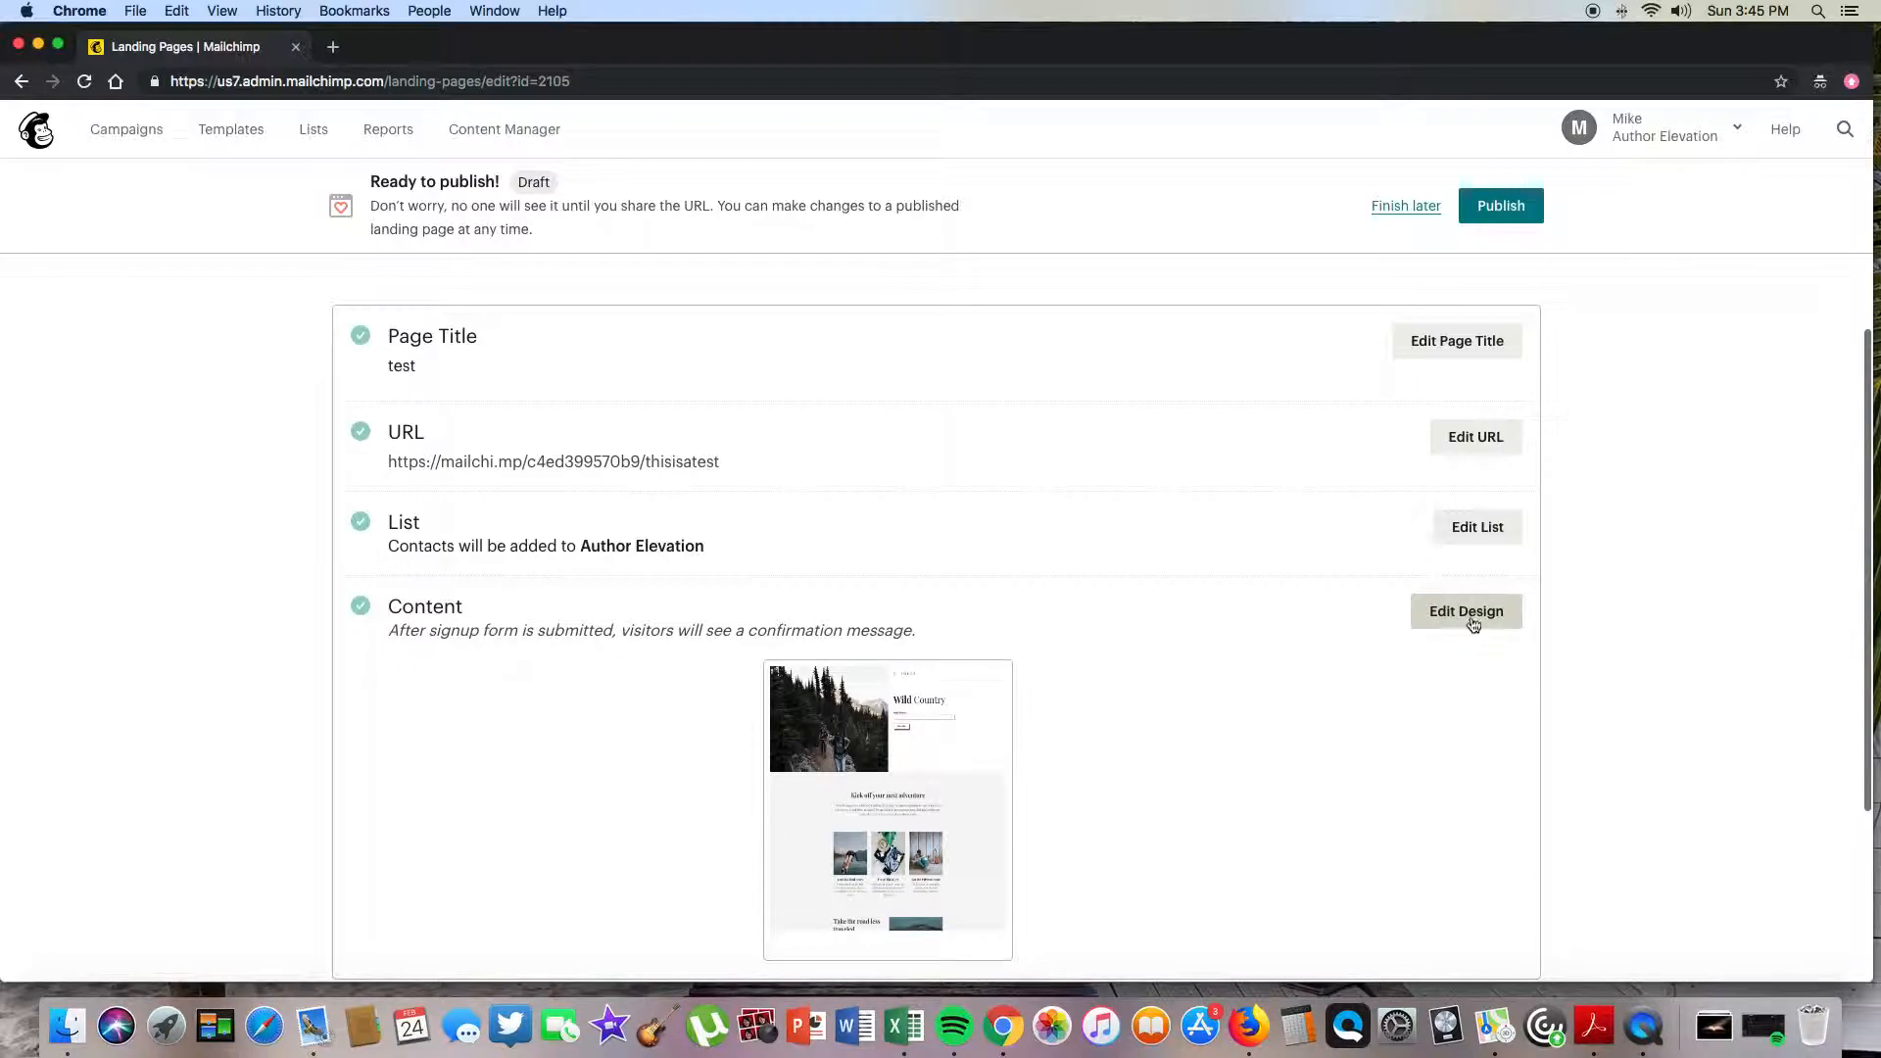
{"action": "scroll", "coordinate": [1276, 545], "scroll_direction": "up", "scroll_amount": 2}
- Publish the page and open the live thisisatest link in a new tab
{"action": "left_click", "coordinate": [1504, 204]}
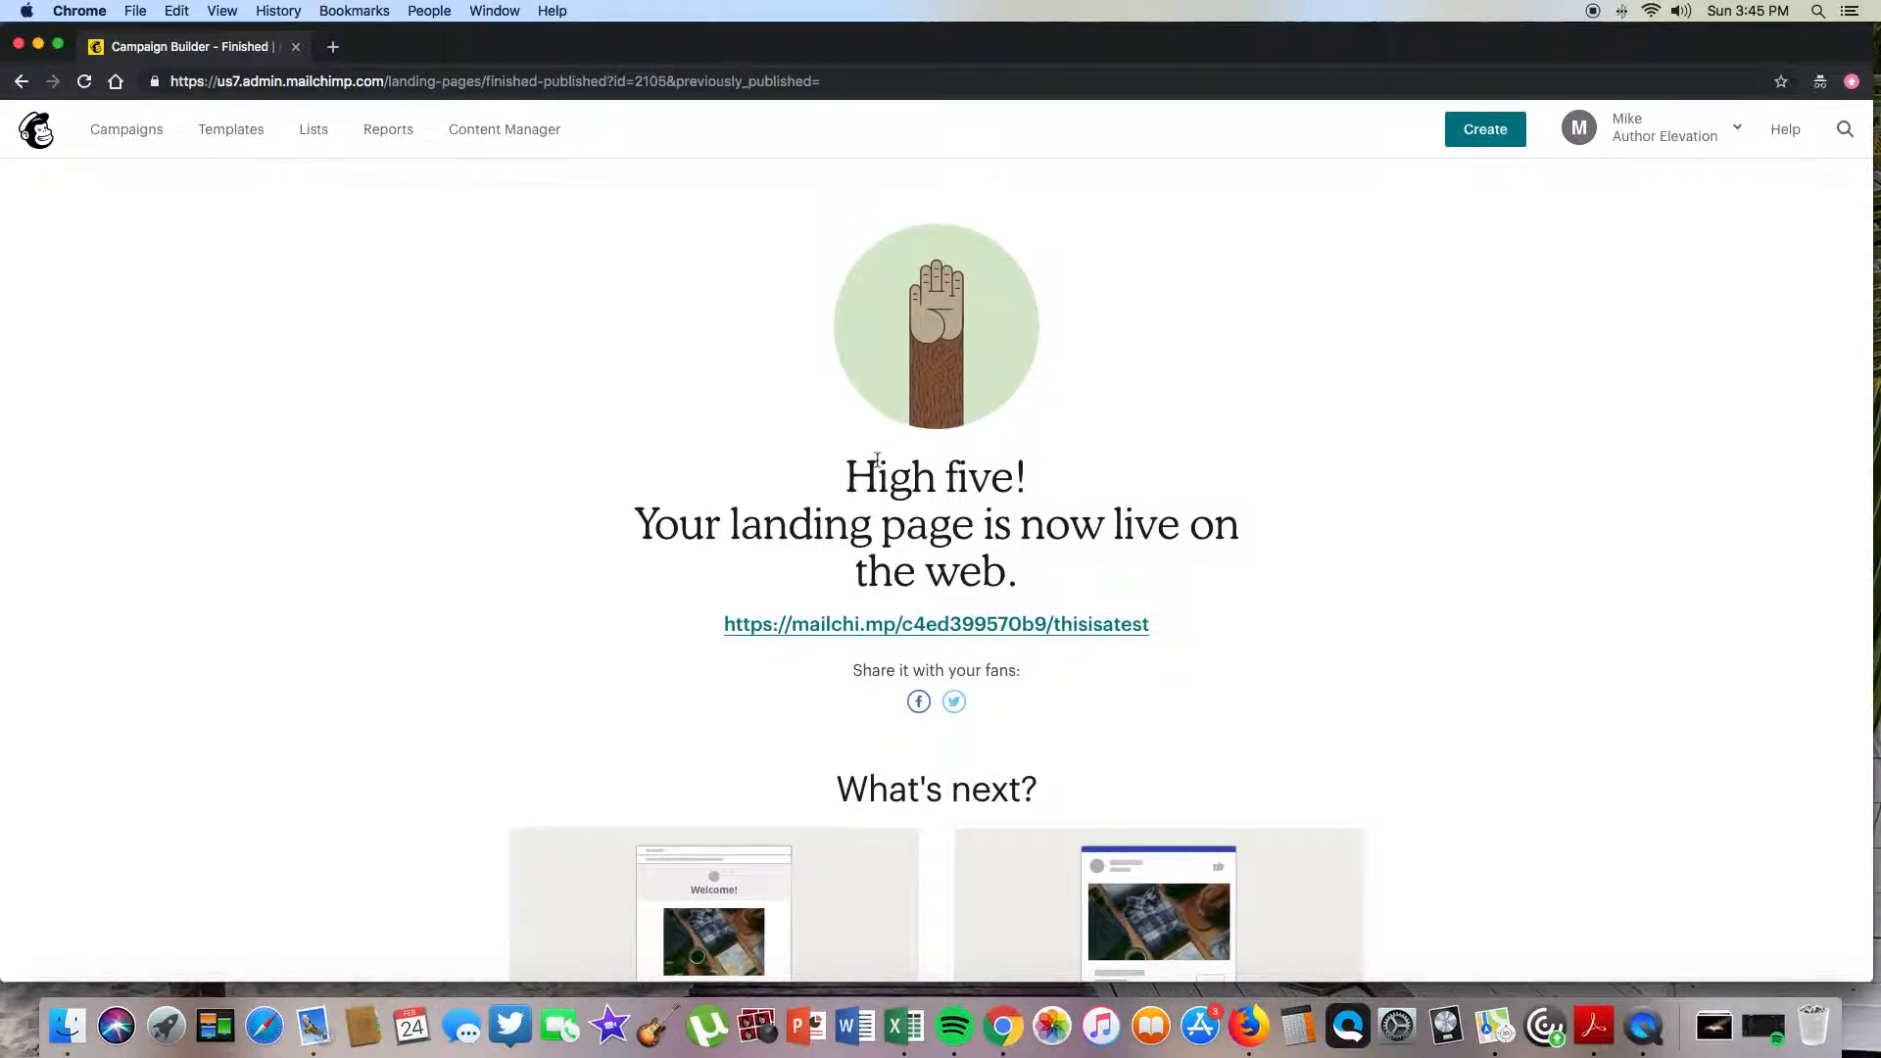
{"action": "left_click", "coordinate": [826, 625]}
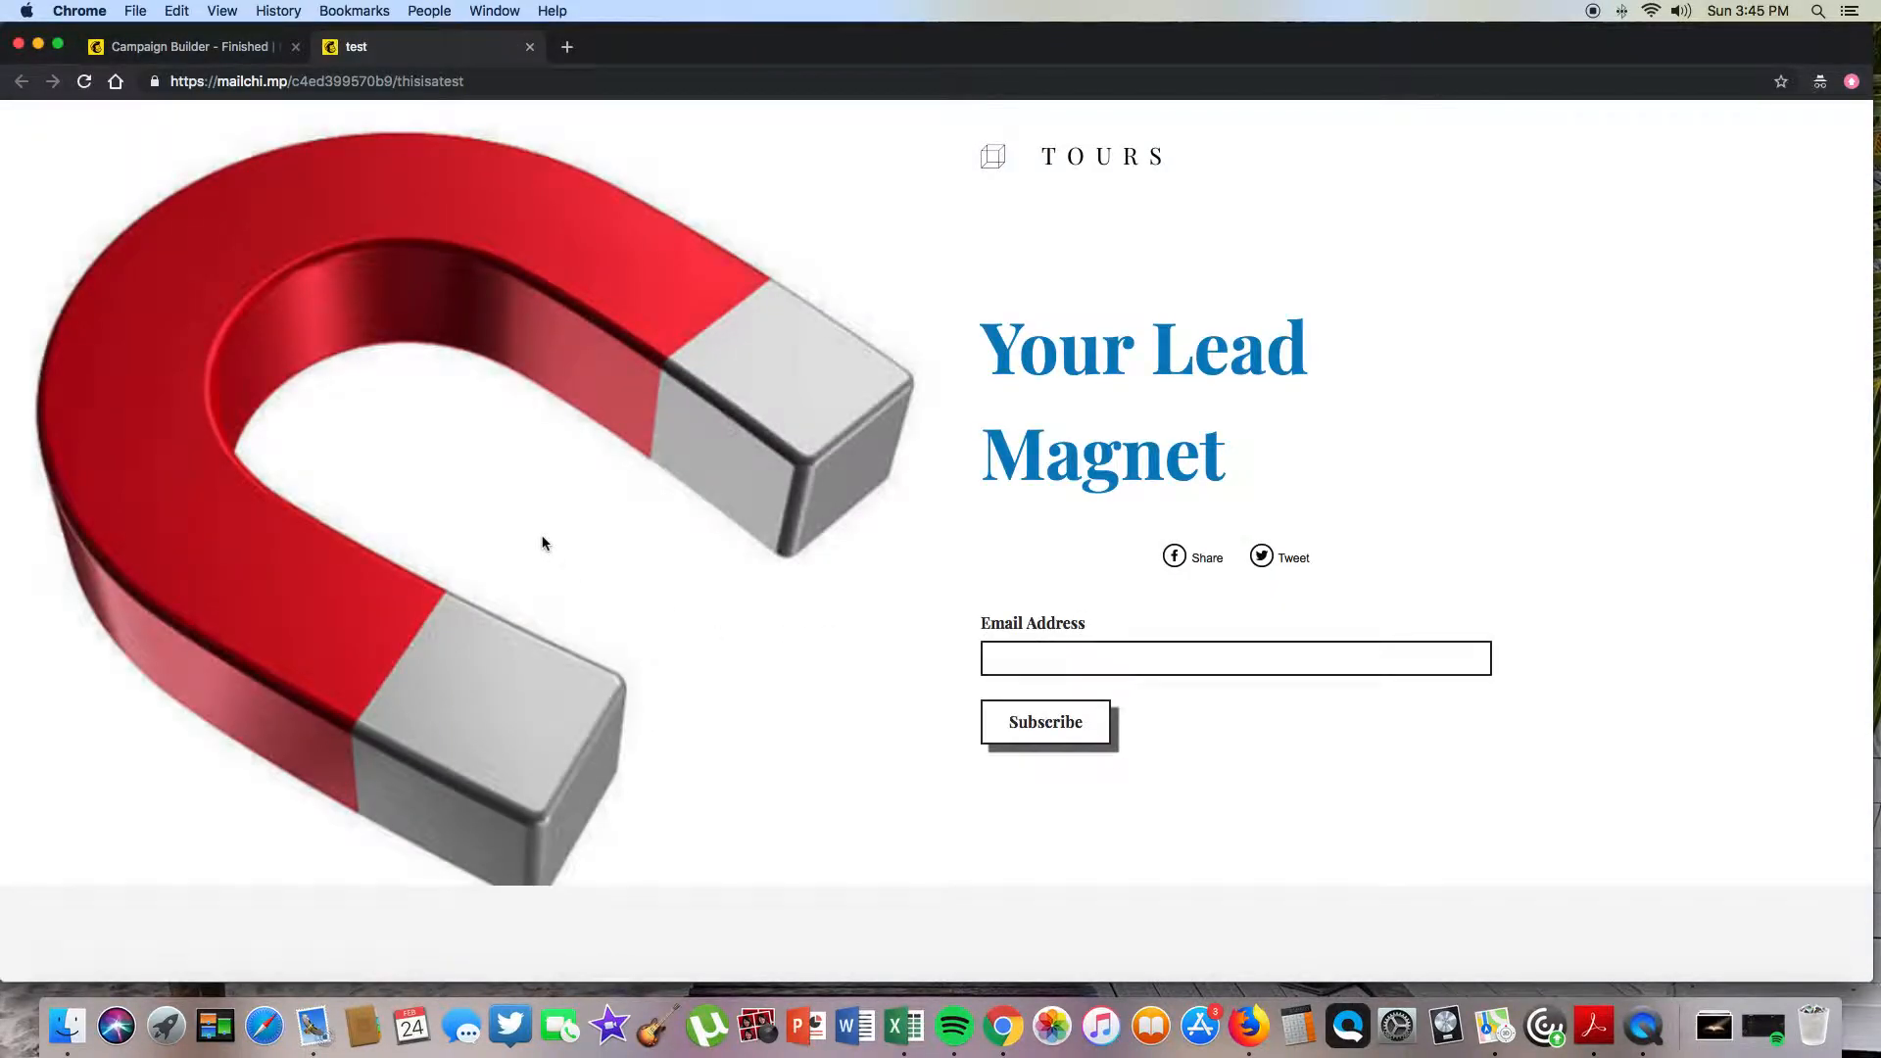
- Subscribe a test email address through the live page's signup form, then close the tab
{"action": "scroll", "coordinate": [543, 543], "scroll_direction": "down", "scroll_amount": 10}
{"action": "scroll", "coordinate": [542, 541], "scroll_direction": "up", "scroll_amount": 4}
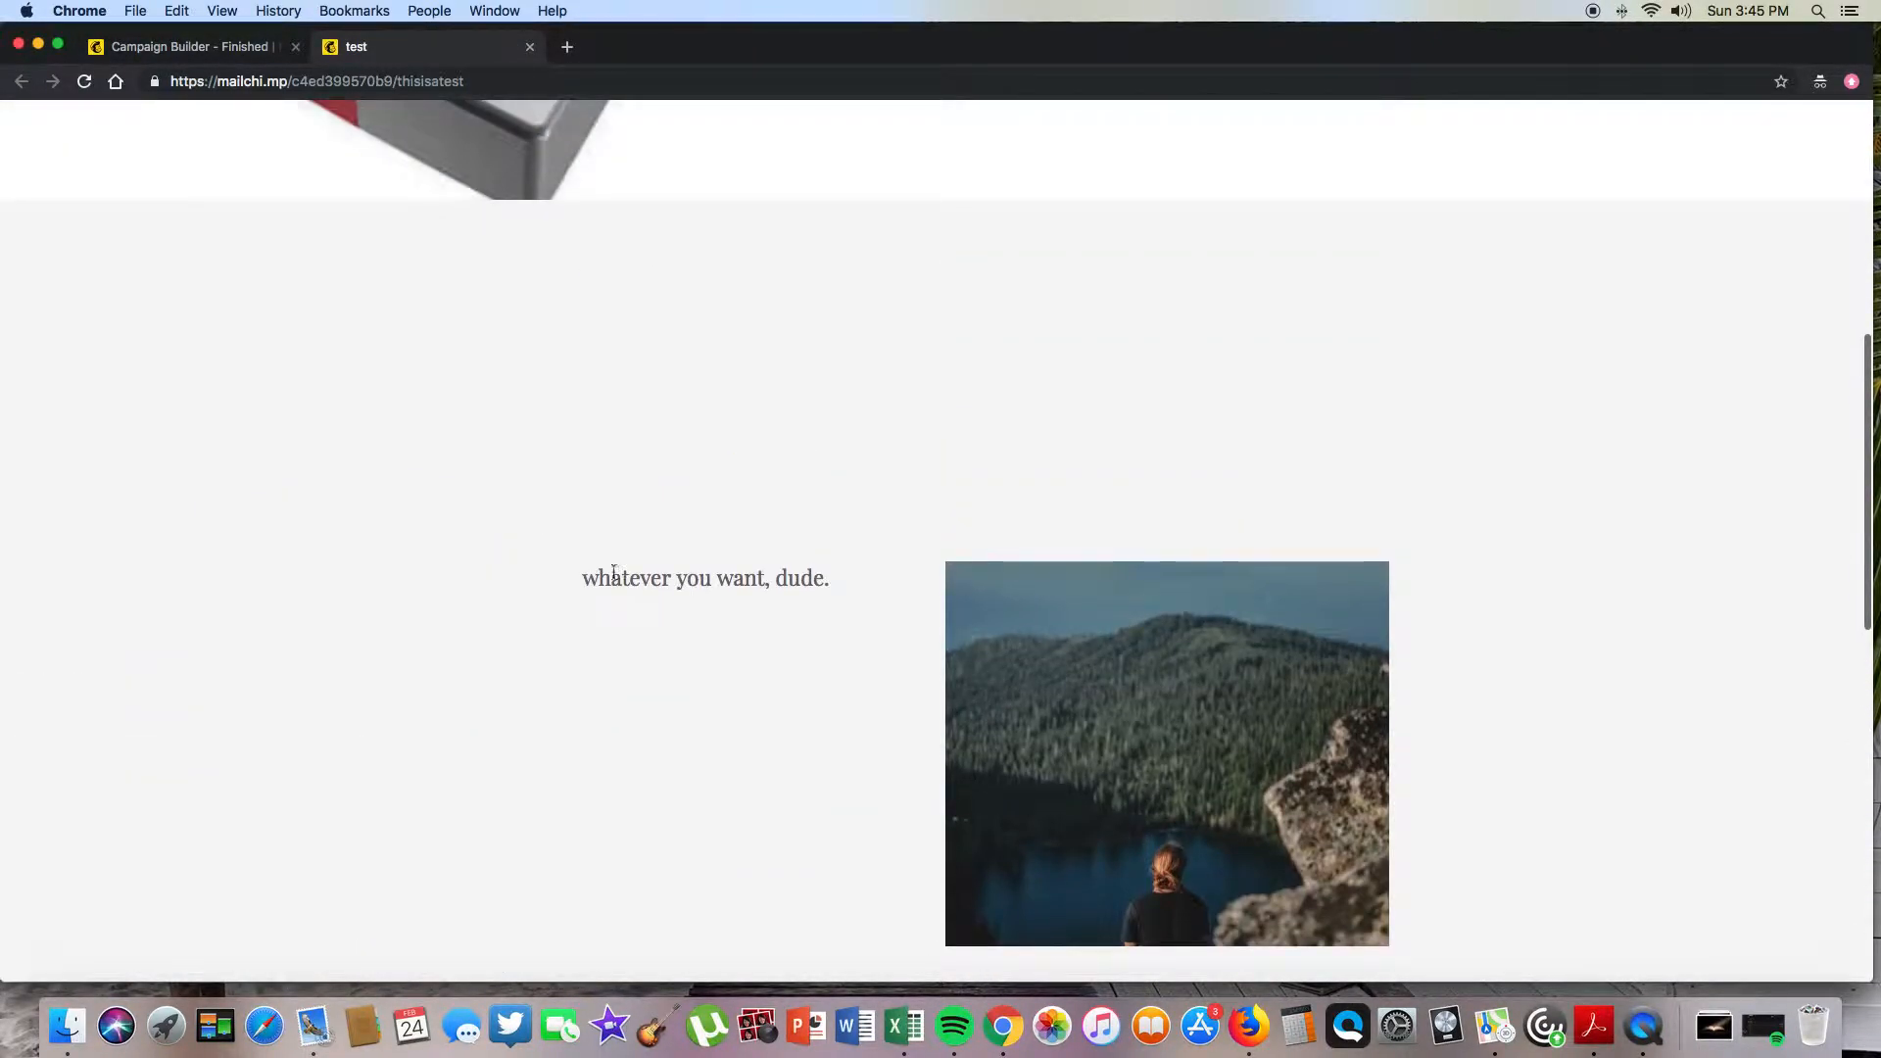
{"action": "scroll", "coordinate": [882, 581], "scroll_direction": "down", "scroll_amount": 10}
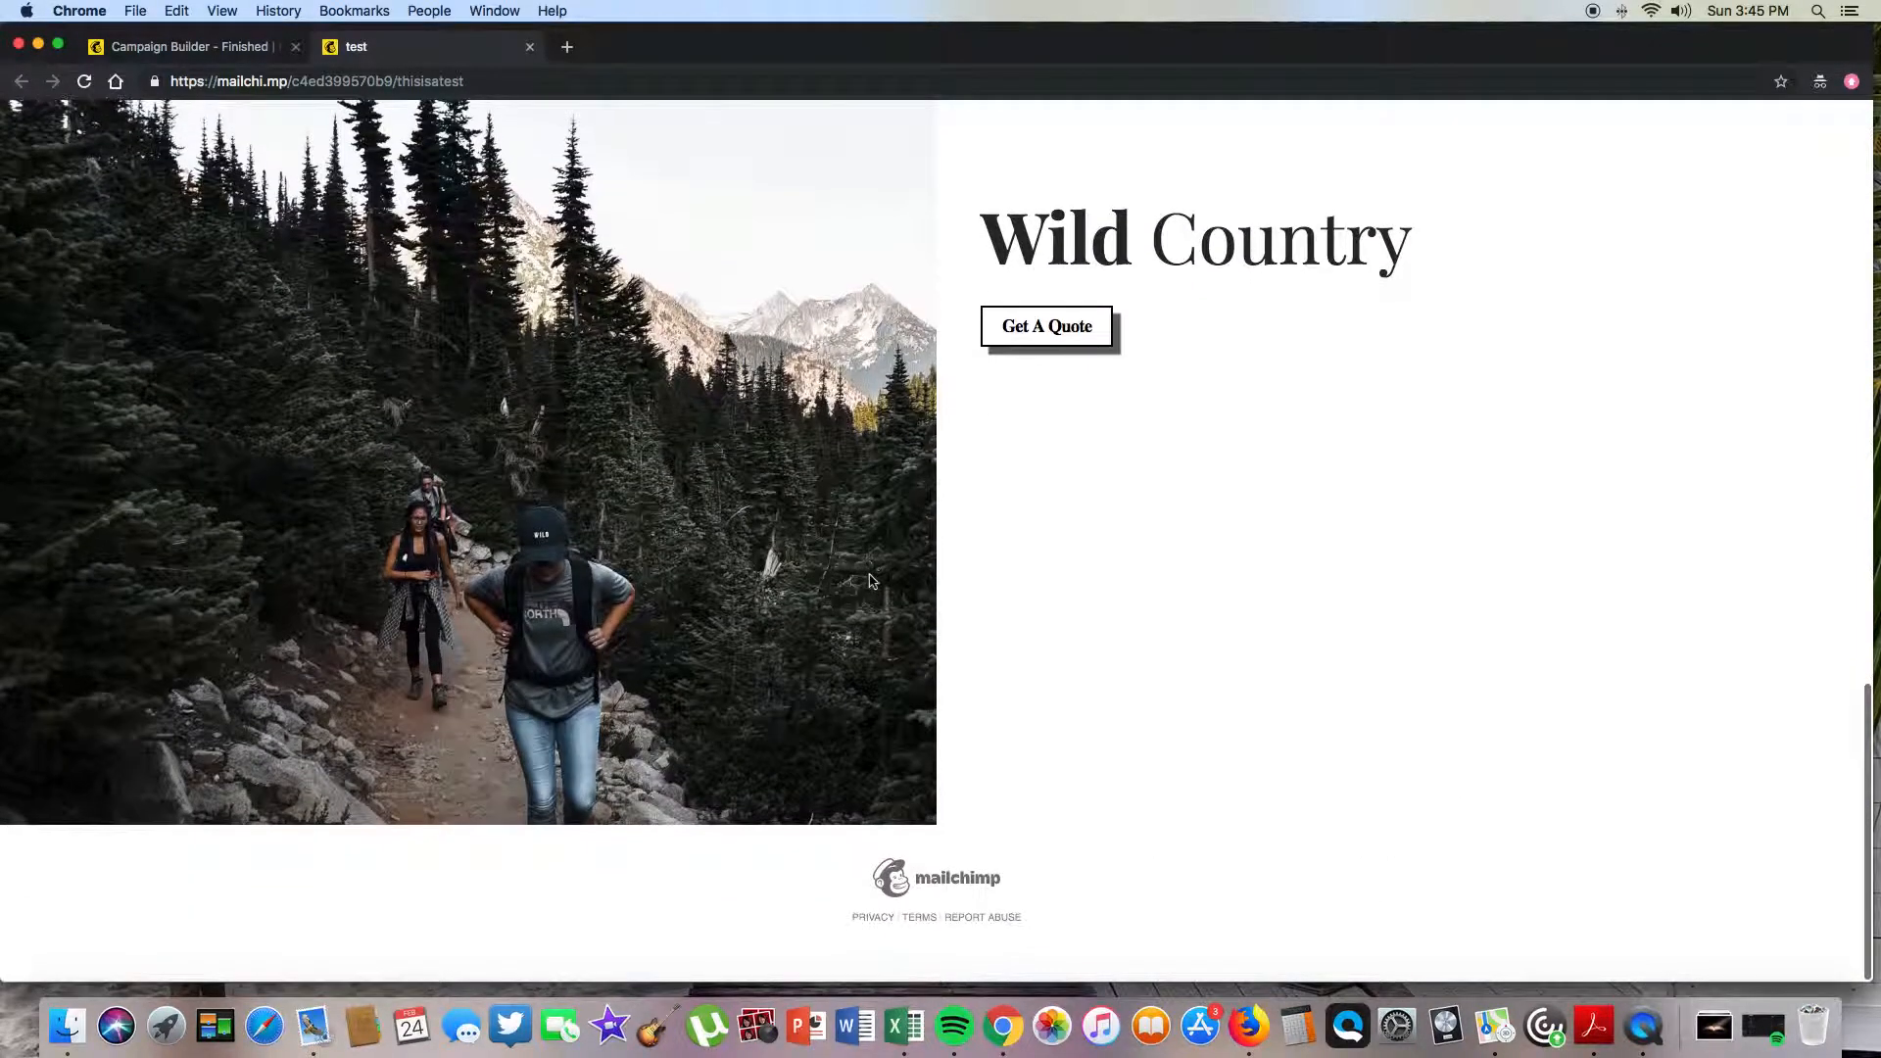
{"action": "scroll", "coordinate": [870, 580], "scroll_direction": "up", "scroll_amount": 15}
{"action": "left_click", "coordinate": [1059, 669]}
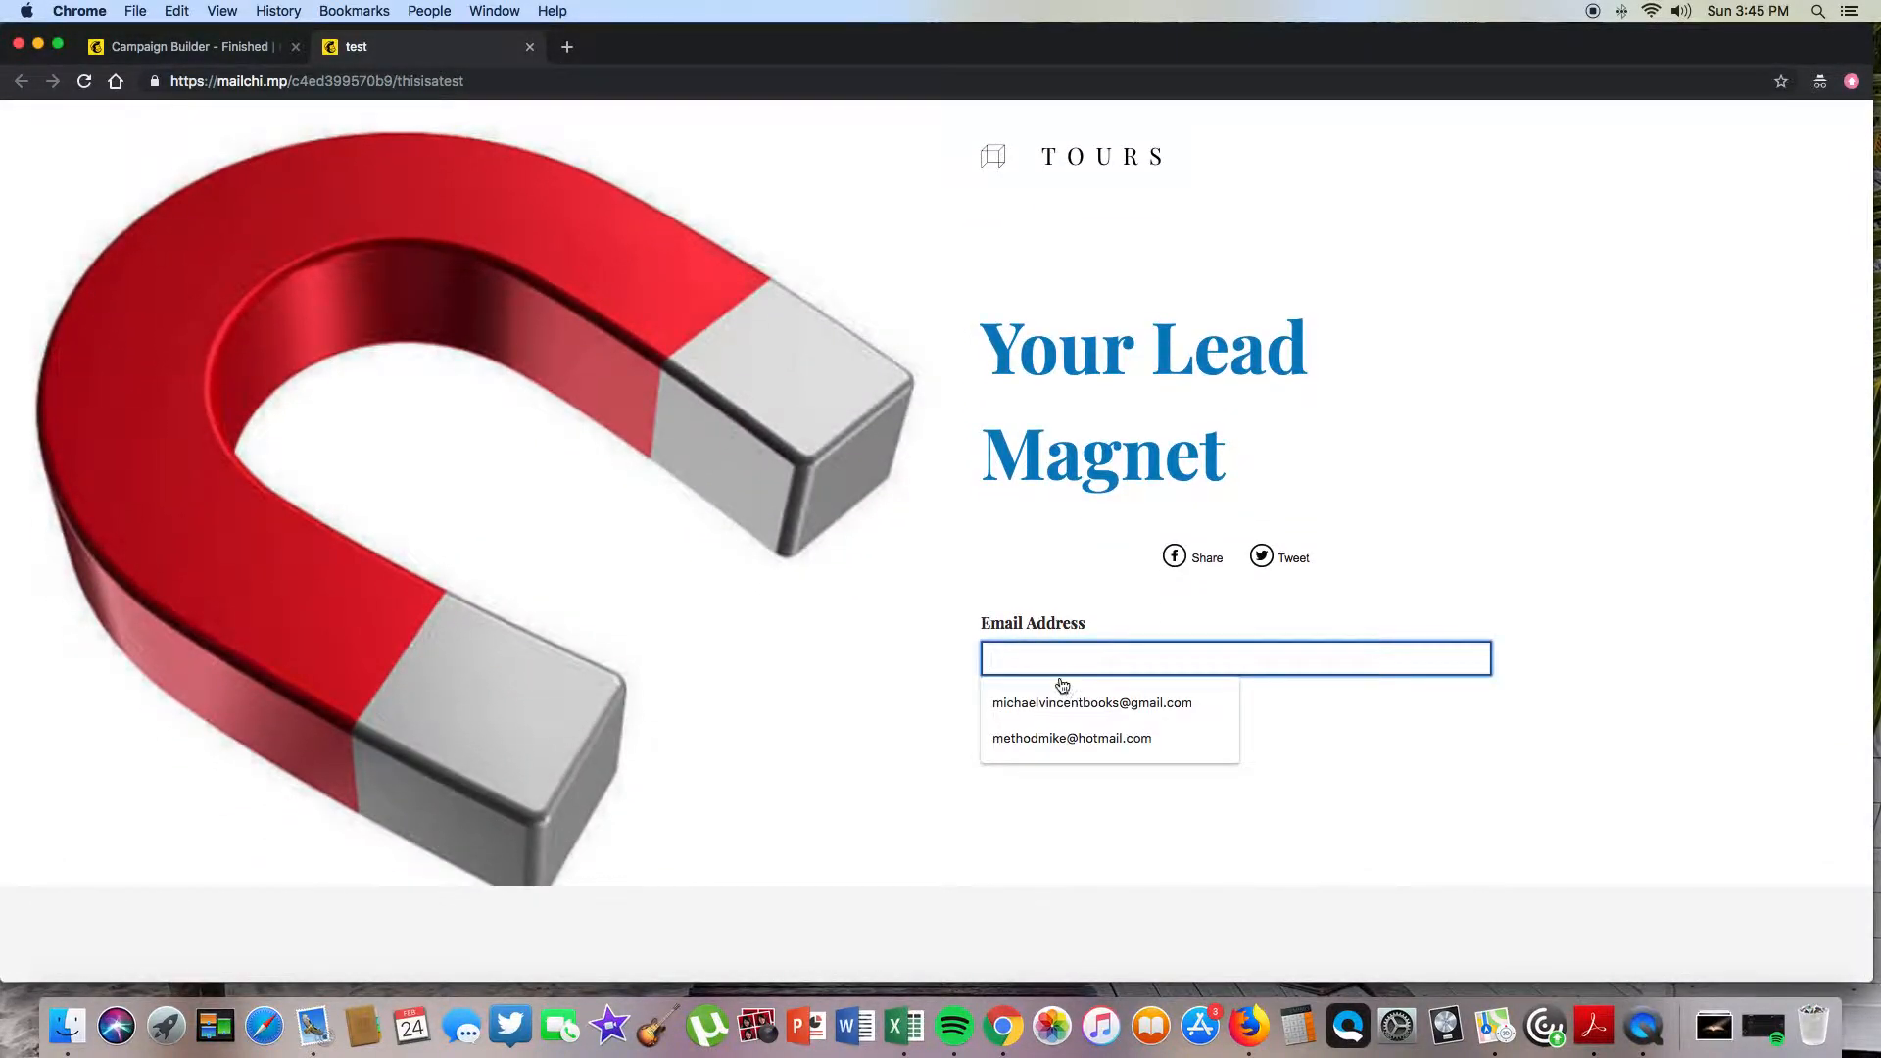
{"action": "left_click", "coordinate": [1054, 737]}
{"action": "left_click_drag", "start_coordinate": [1208, 667], "coordinate": [890, 648]}
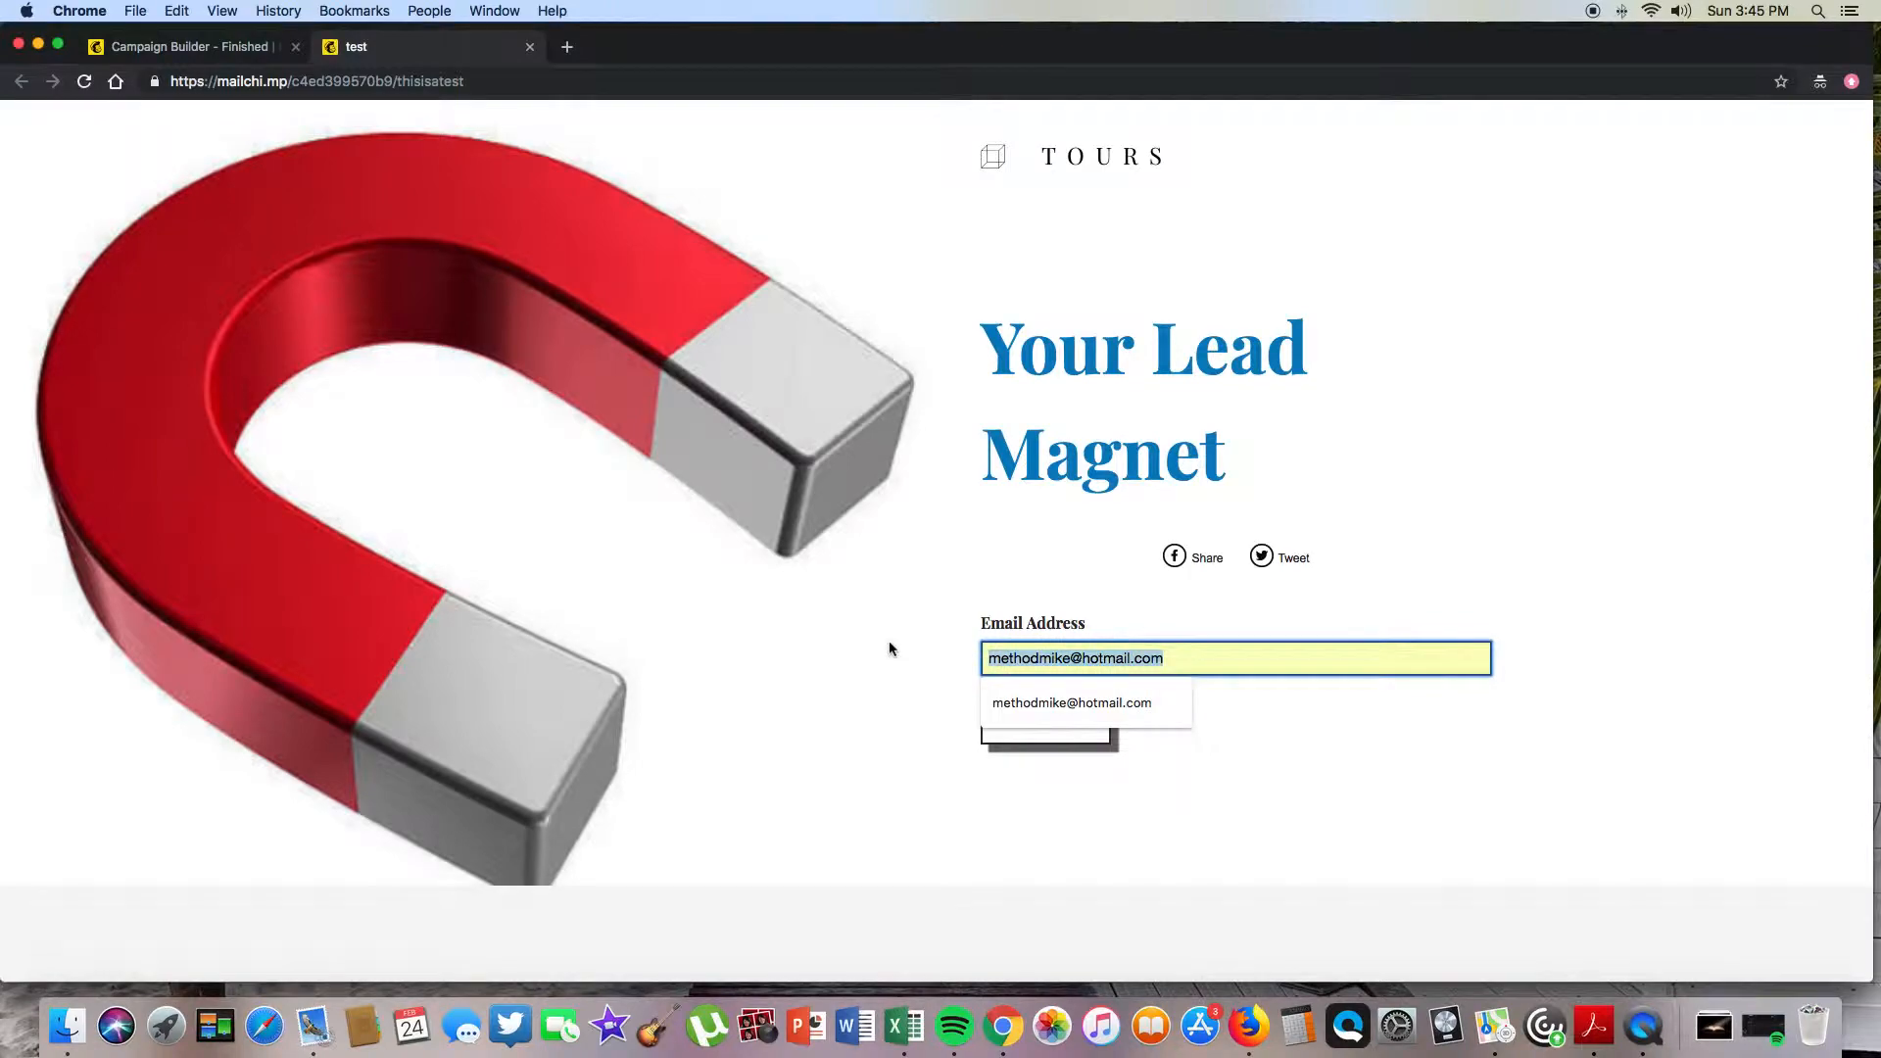
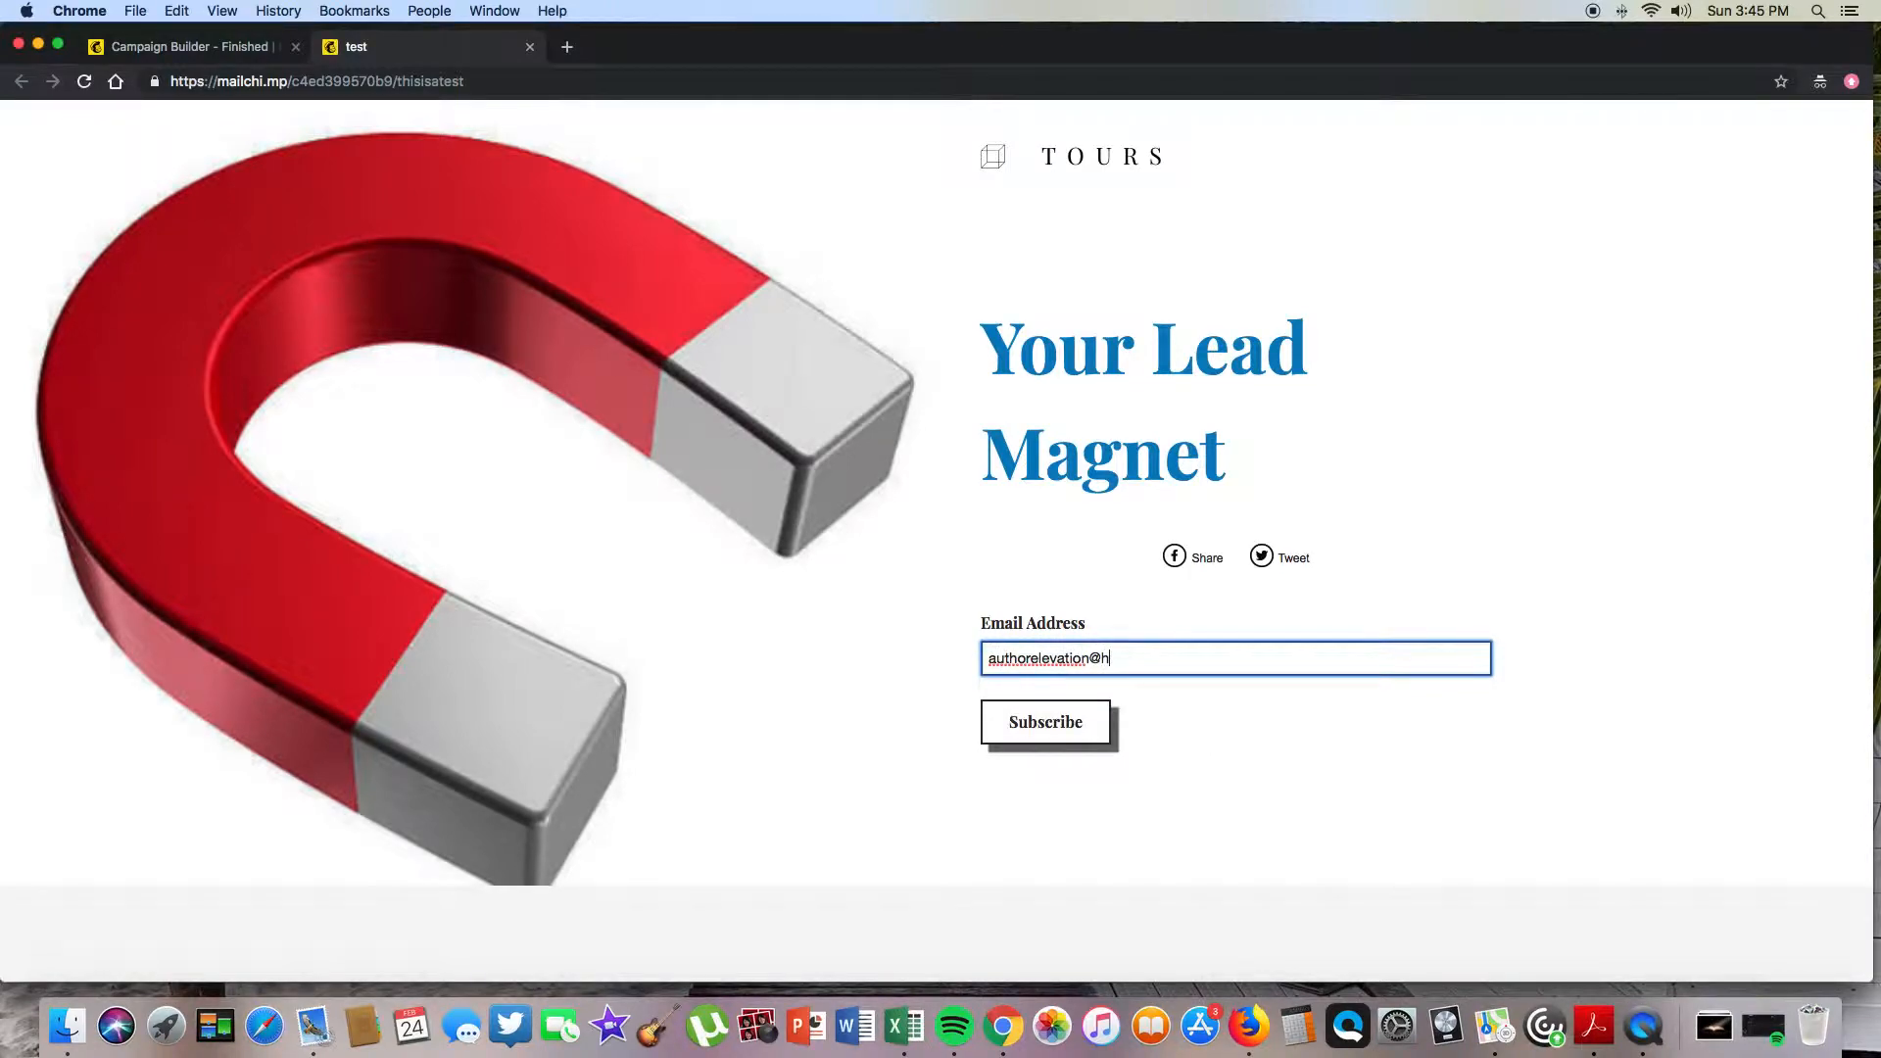
{"action": "left_click", "coordinate": [1048, 710]}
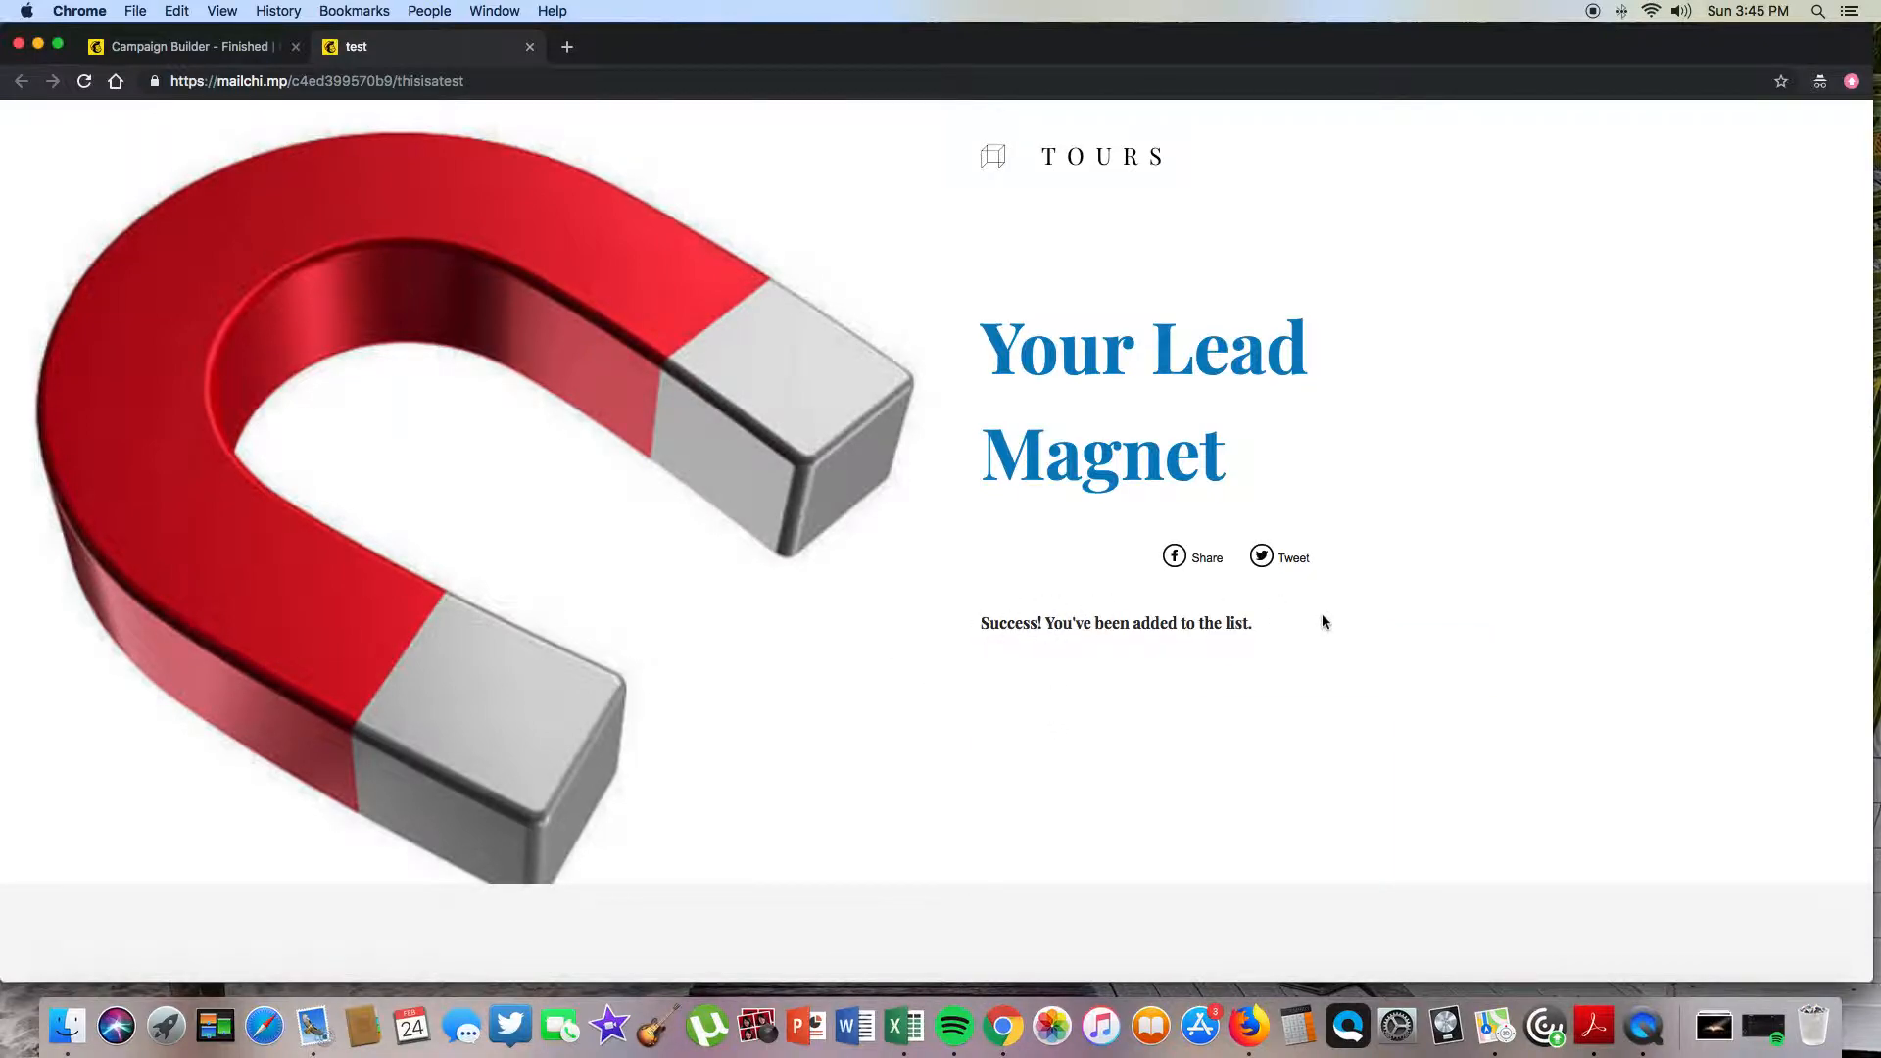
{"action": "left_click", "coordinate": [535, 50]}
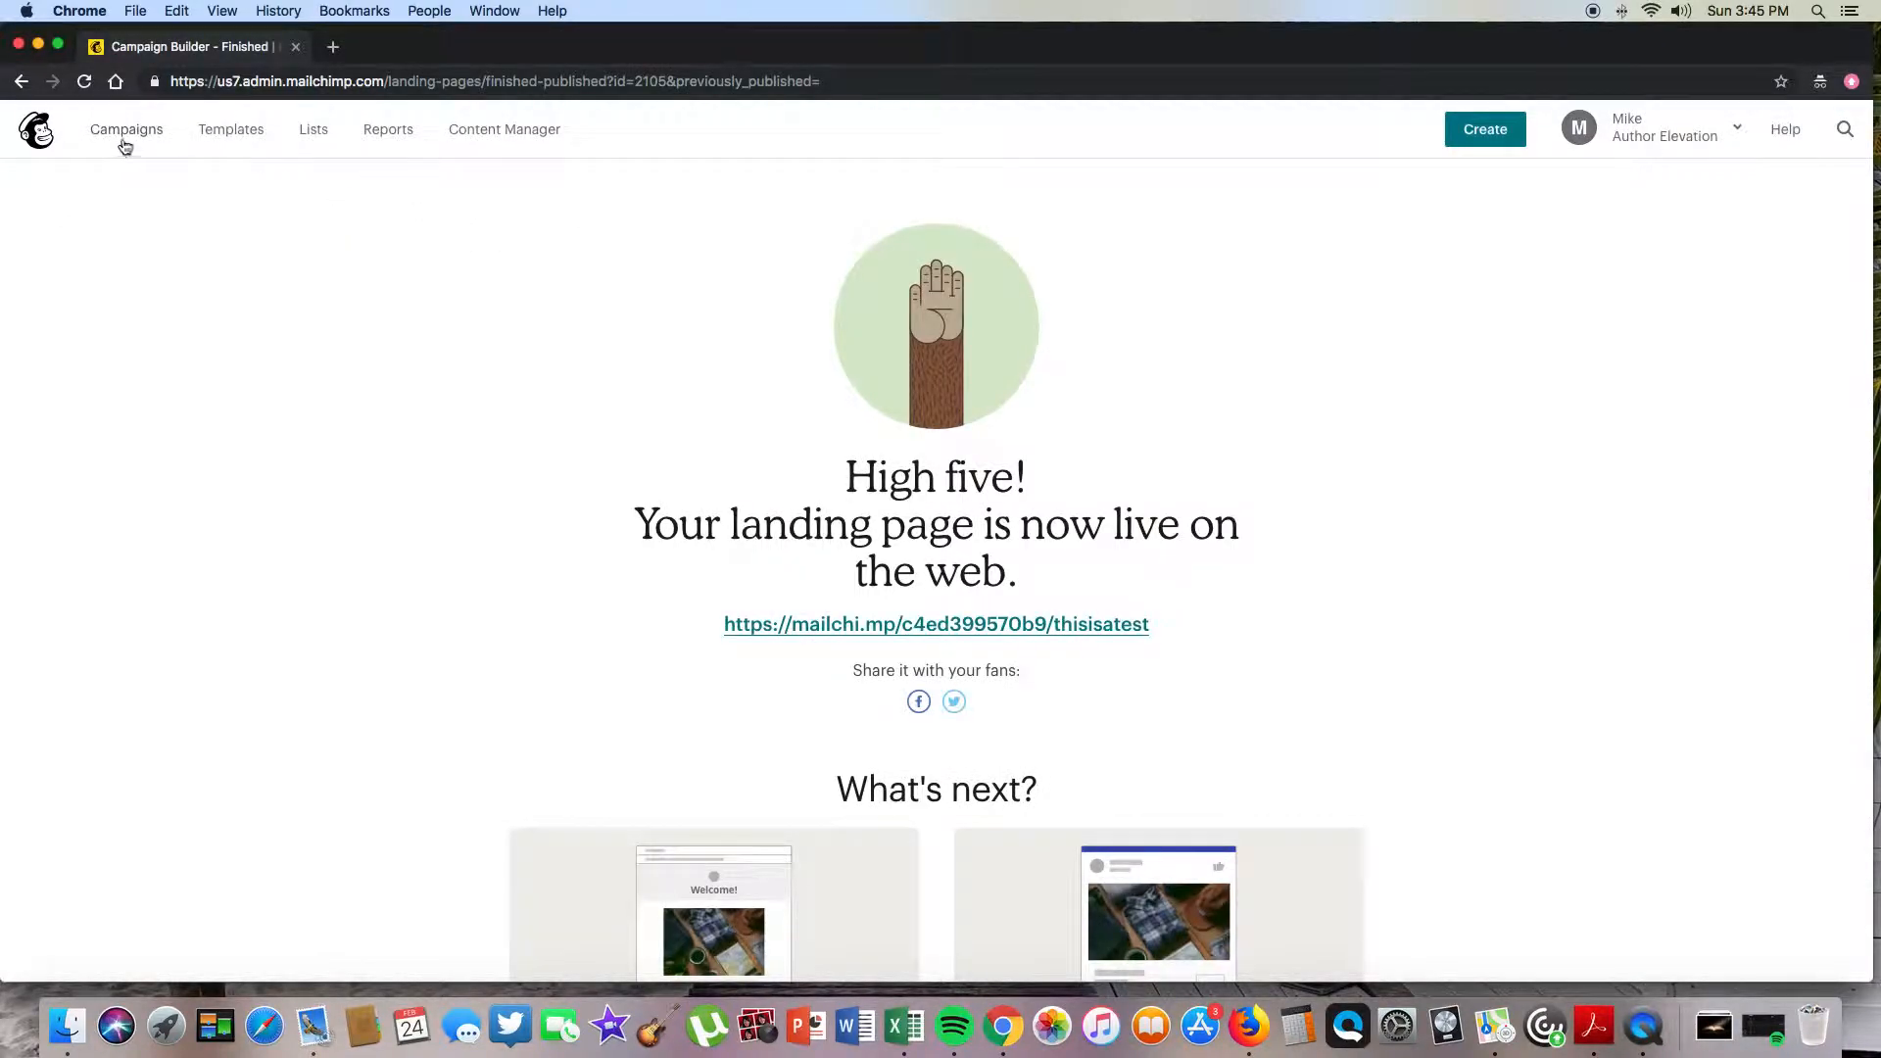
- Verify the Author Elevation list shows 3 subscribers, including the landing-page test signup, then view Campaigns
{"action": "left_click", "coordinate": [310, 136]}
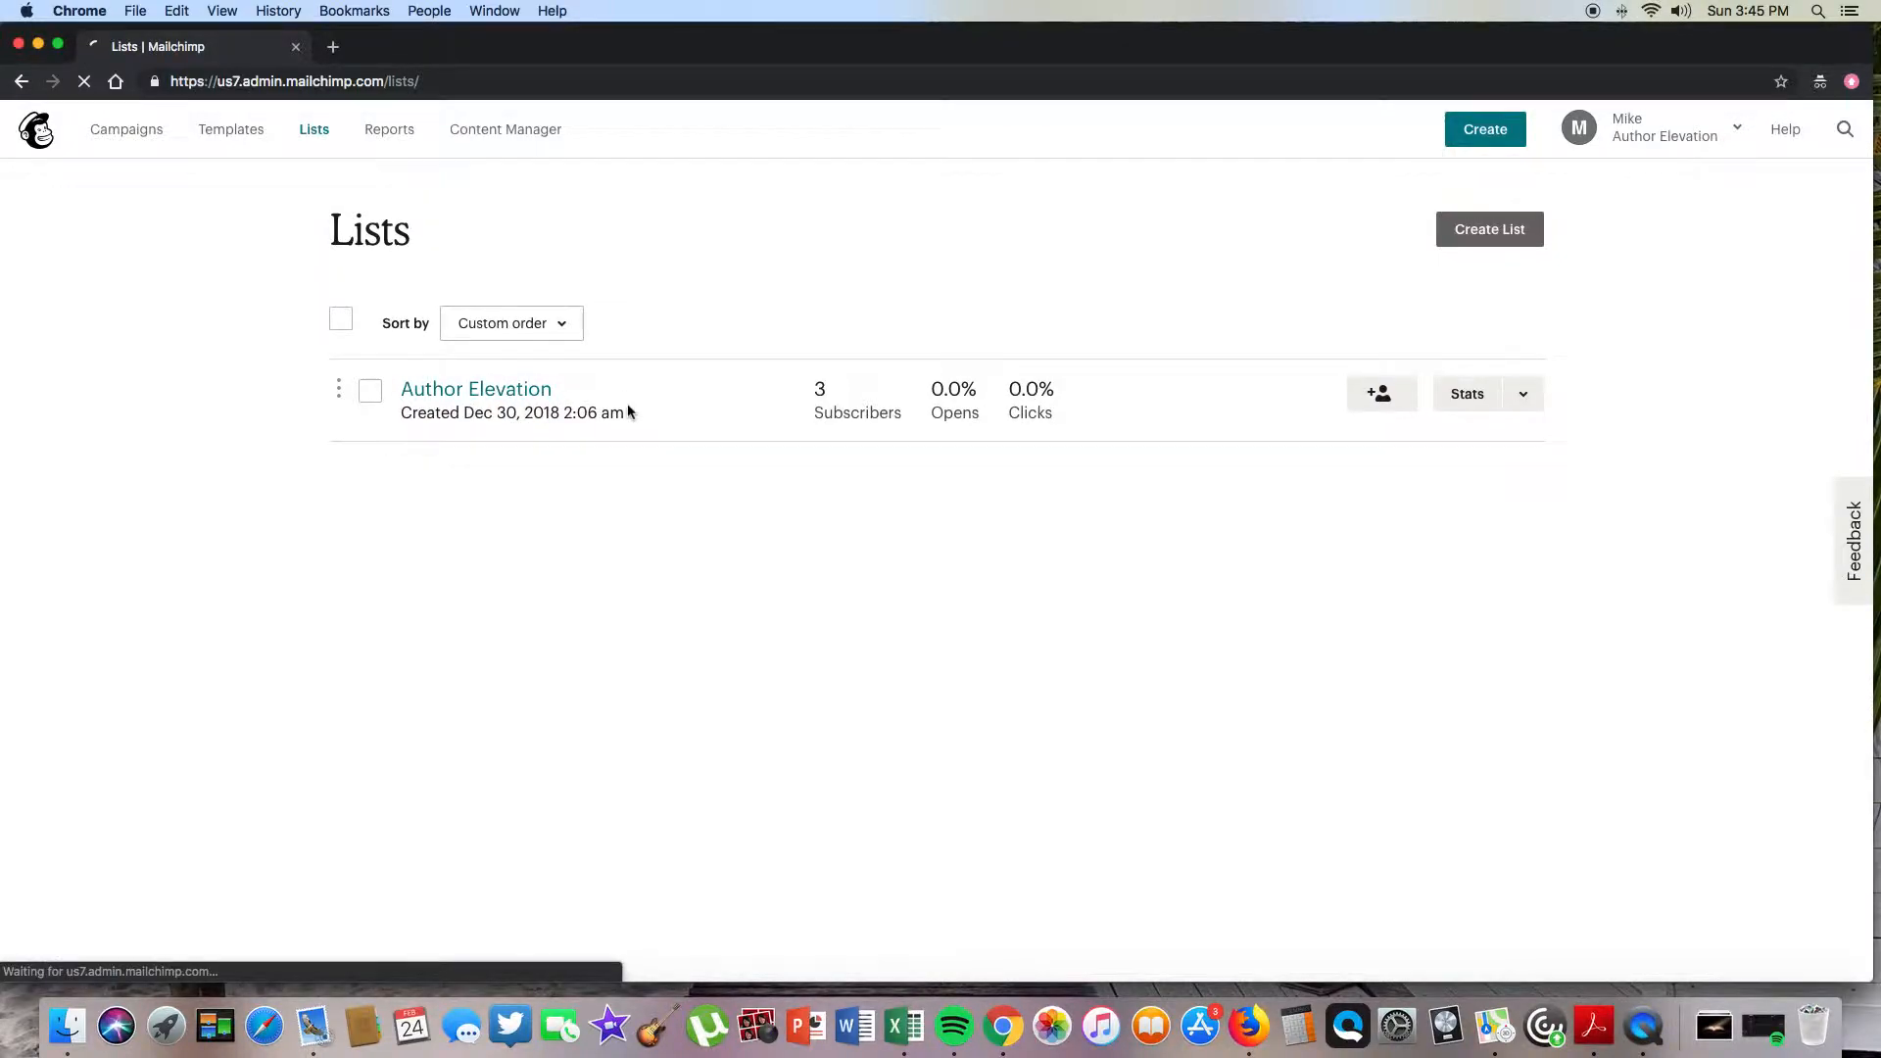
{"action": "left_click", "coordinate": [625, 397]}
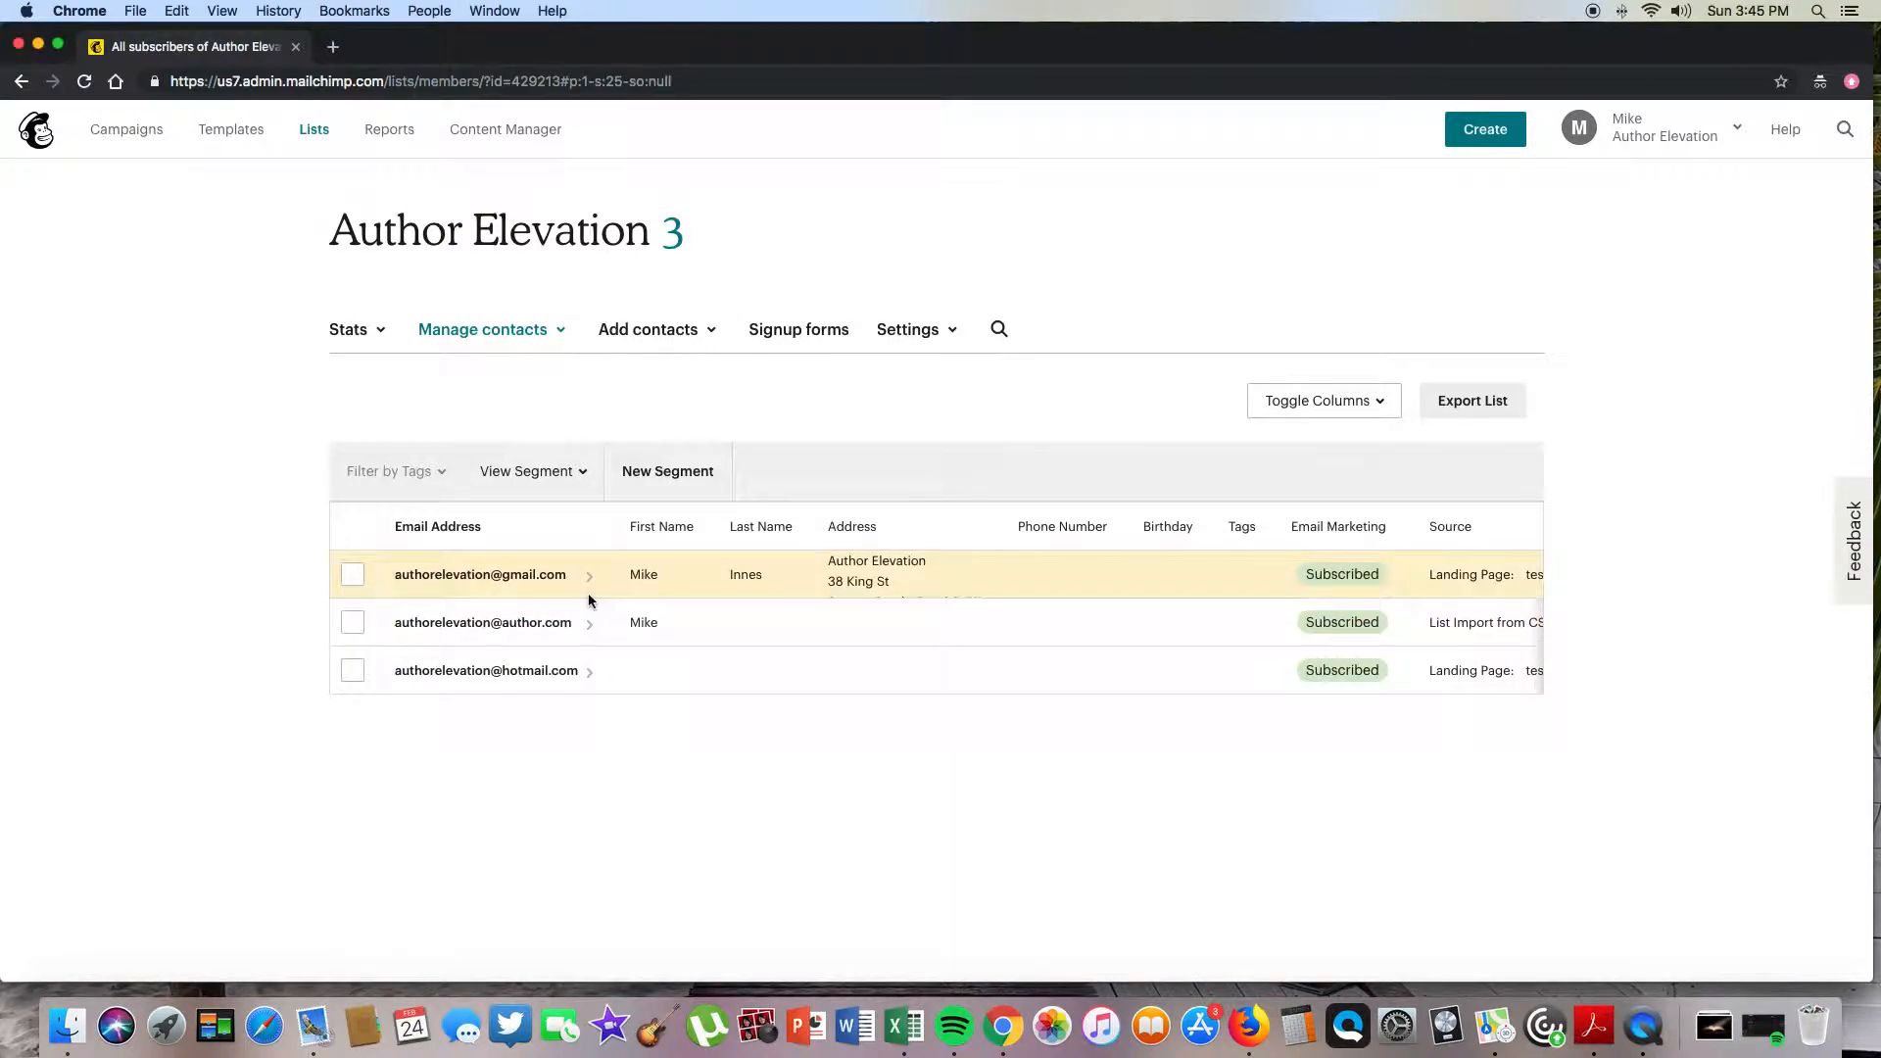
{"action": "left_click", "coordinate": [128, 131]}
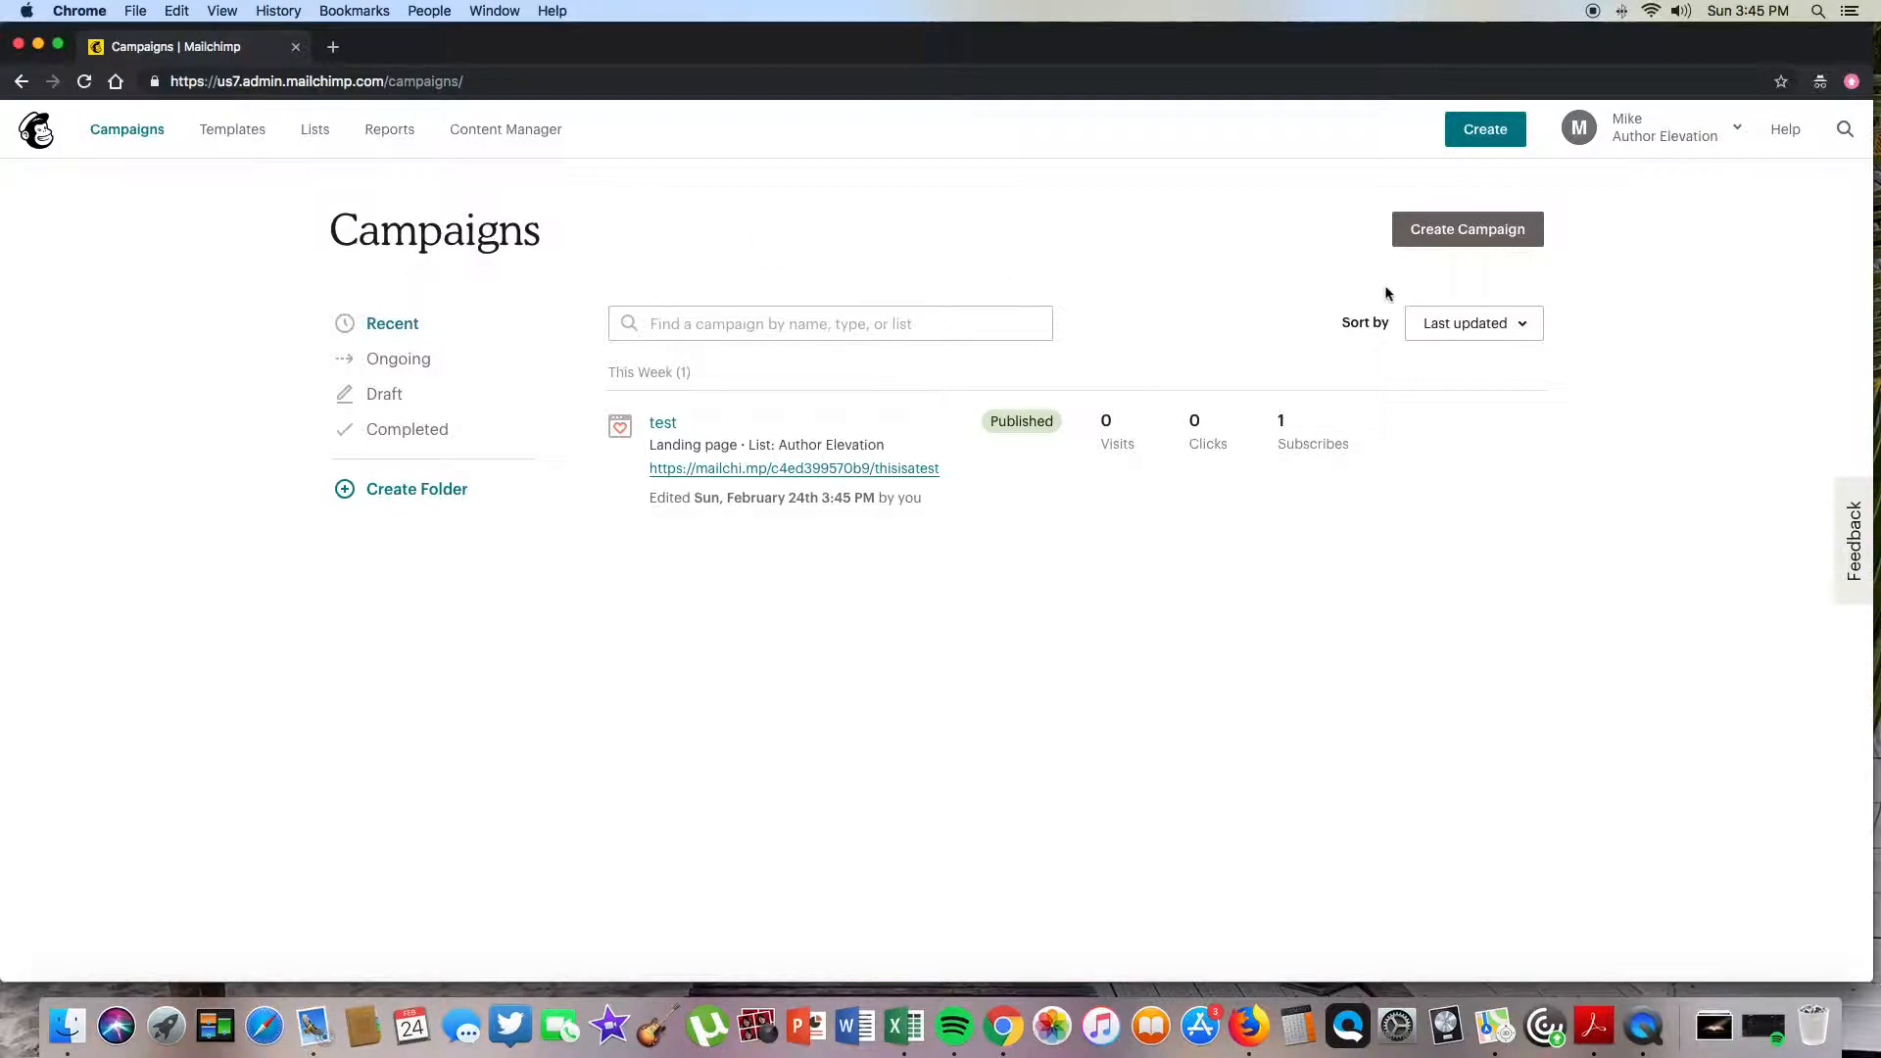
- Create a new regular email campaign named 'talking'
{"action": "left_click", "coordinate": [1436, 241]}
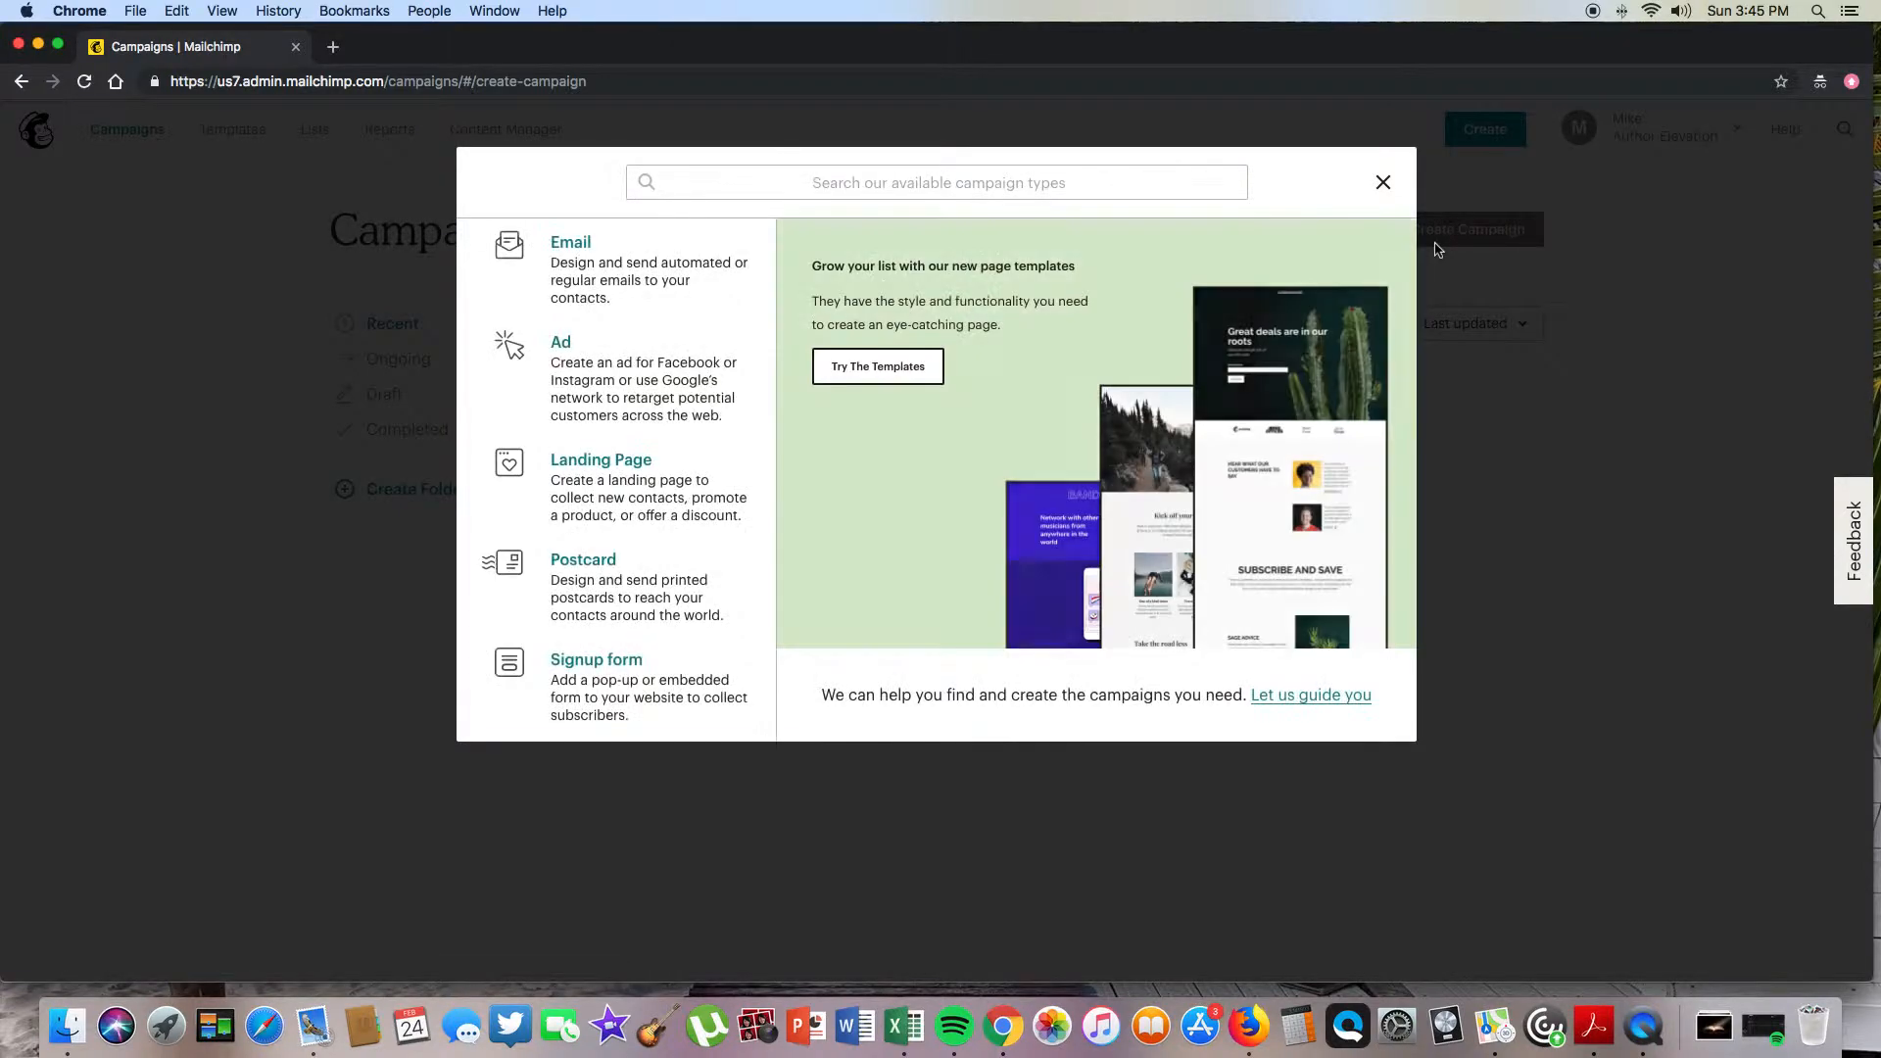
{"action": "left_click", "coordinate": [621, 284]}
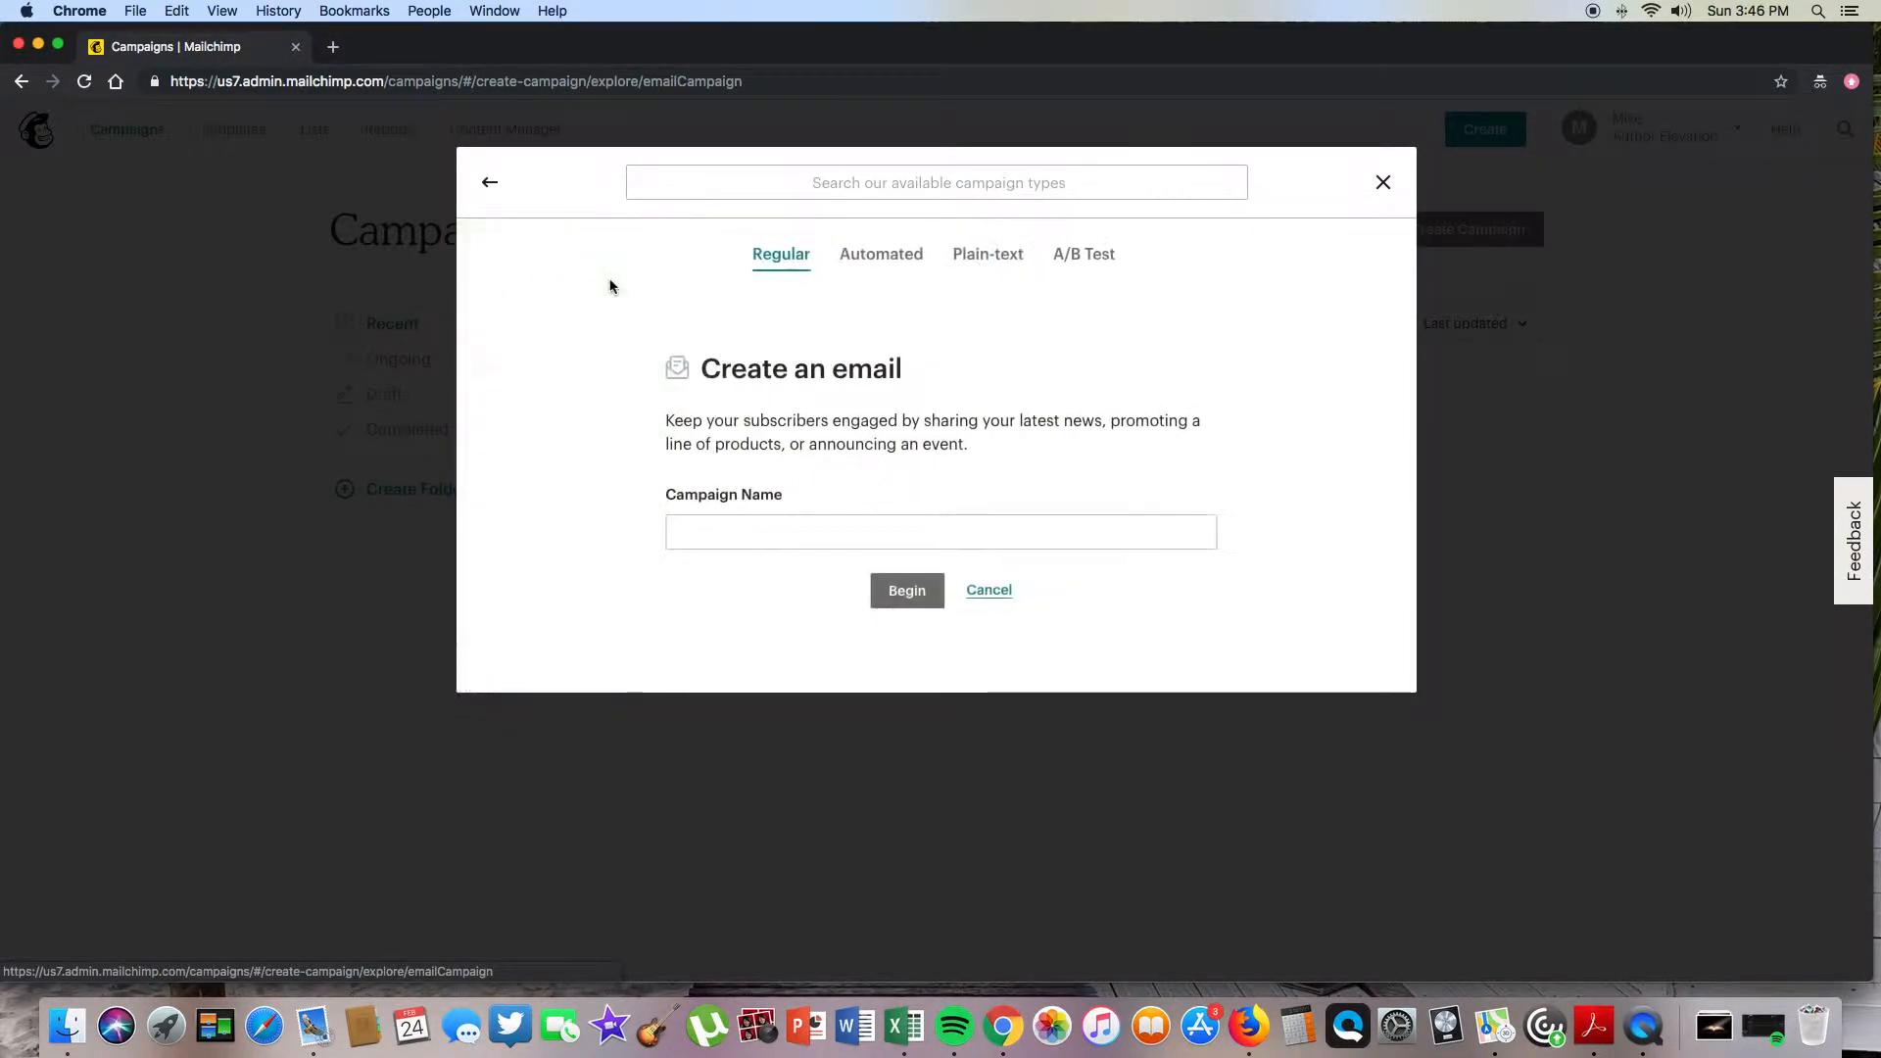
{"action": "left_click", "coordinate": [730, 532]}
{"action": "type", "text": "talking"}
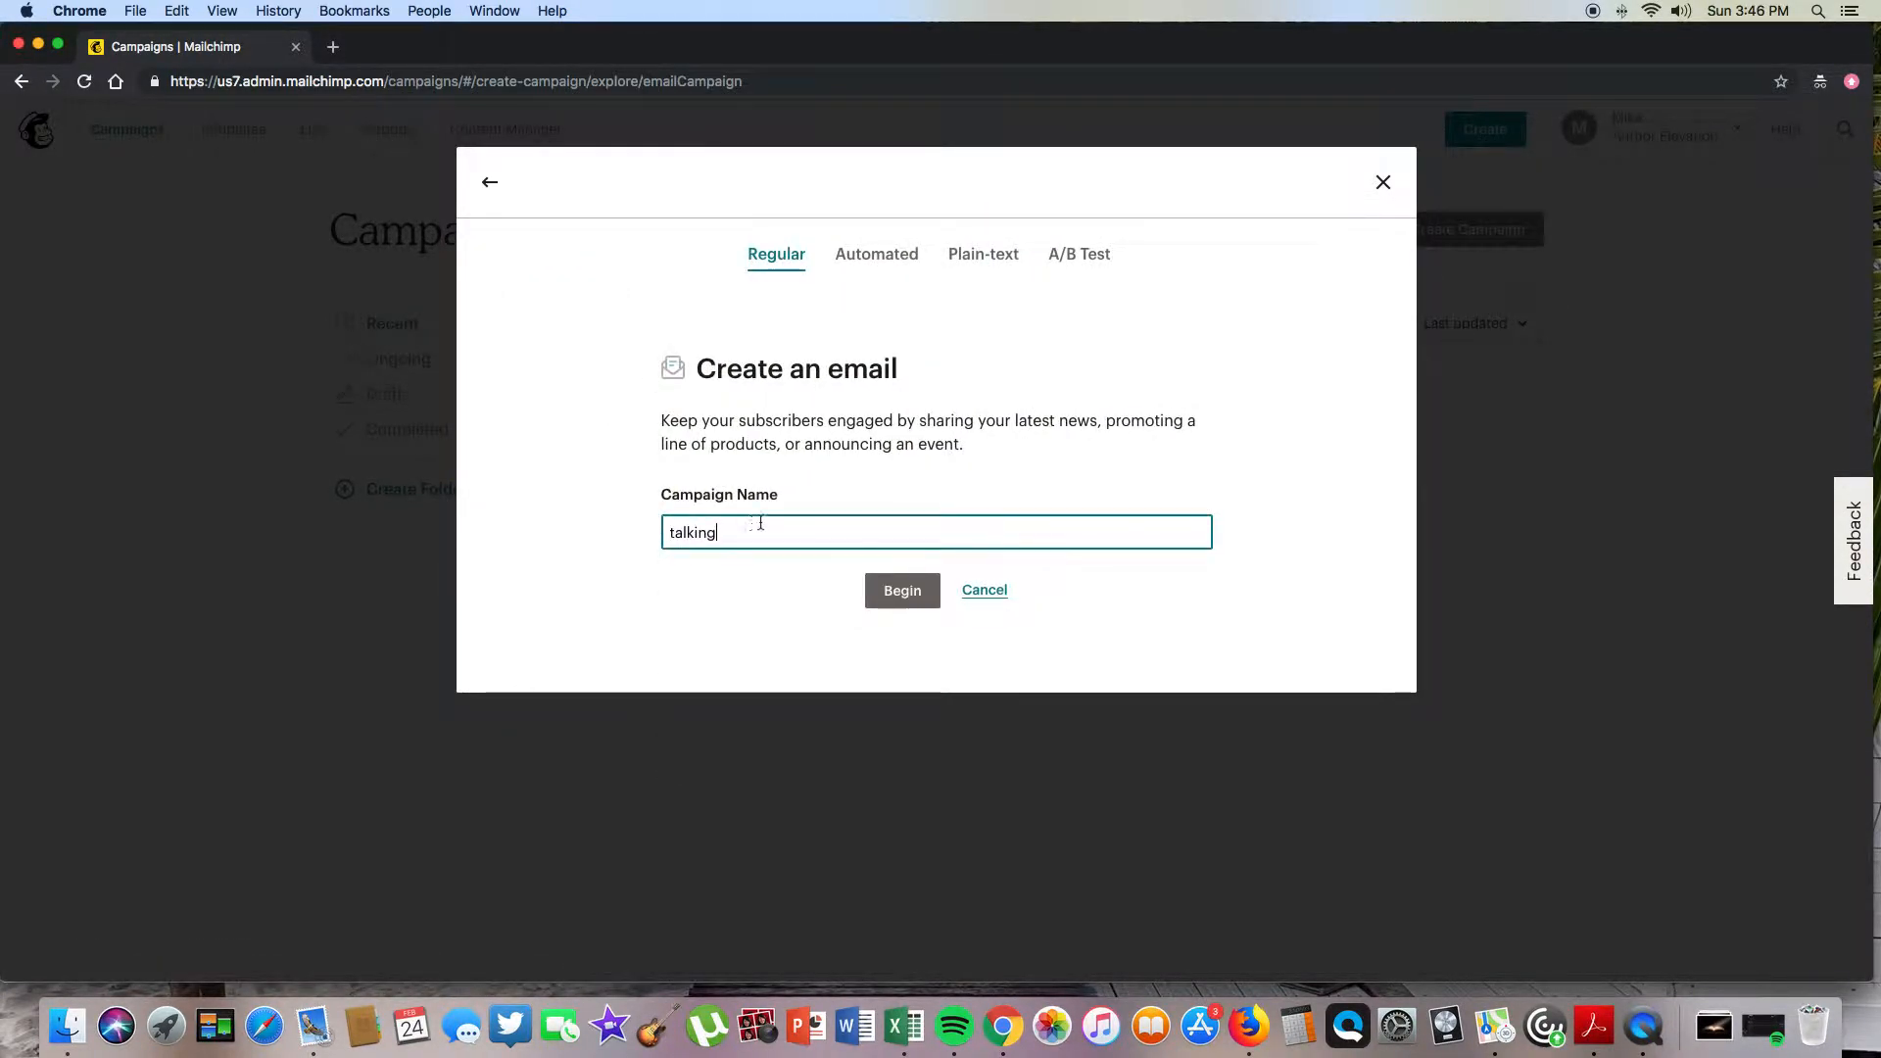
{"action": "left_click", "coordinate": [881, 603]}
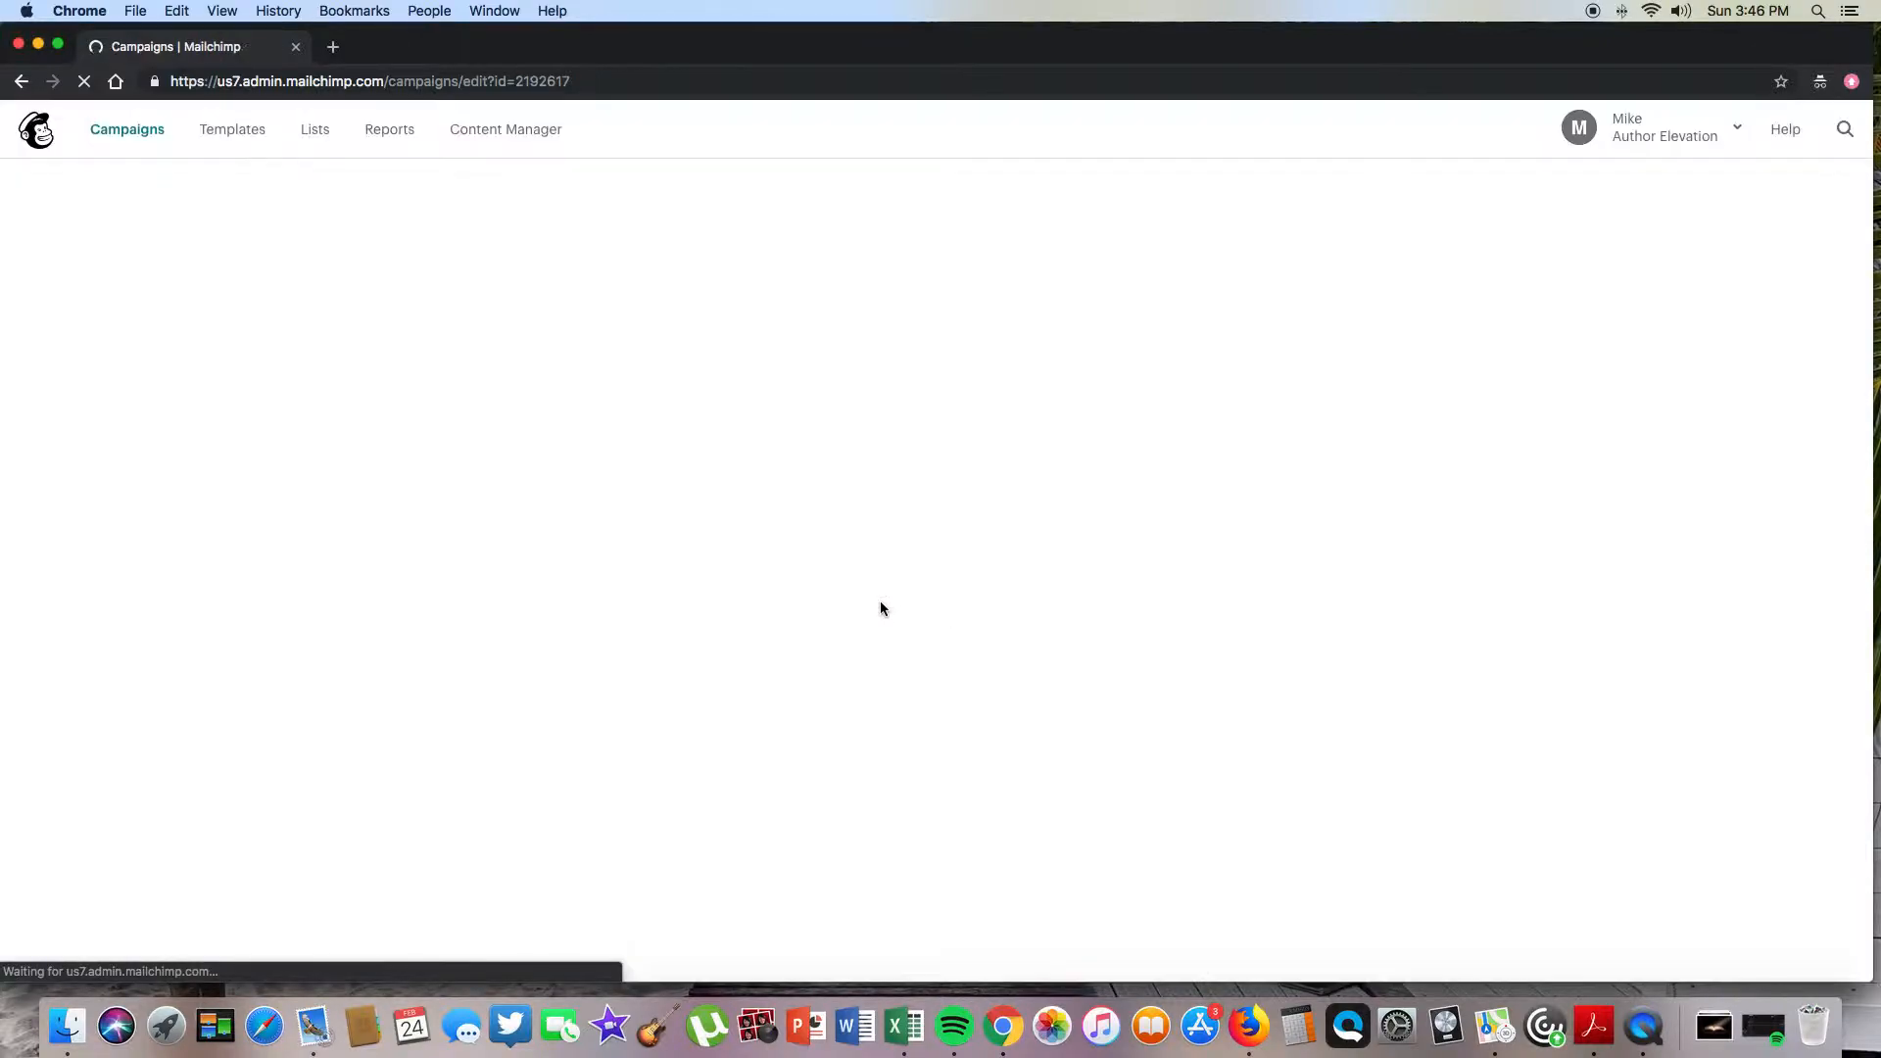
- Send the 'talking' campaign to the Author Elevation list, then return to the Campaigns overview
{"action": "left_click", "coordinate": [1435, 446]}
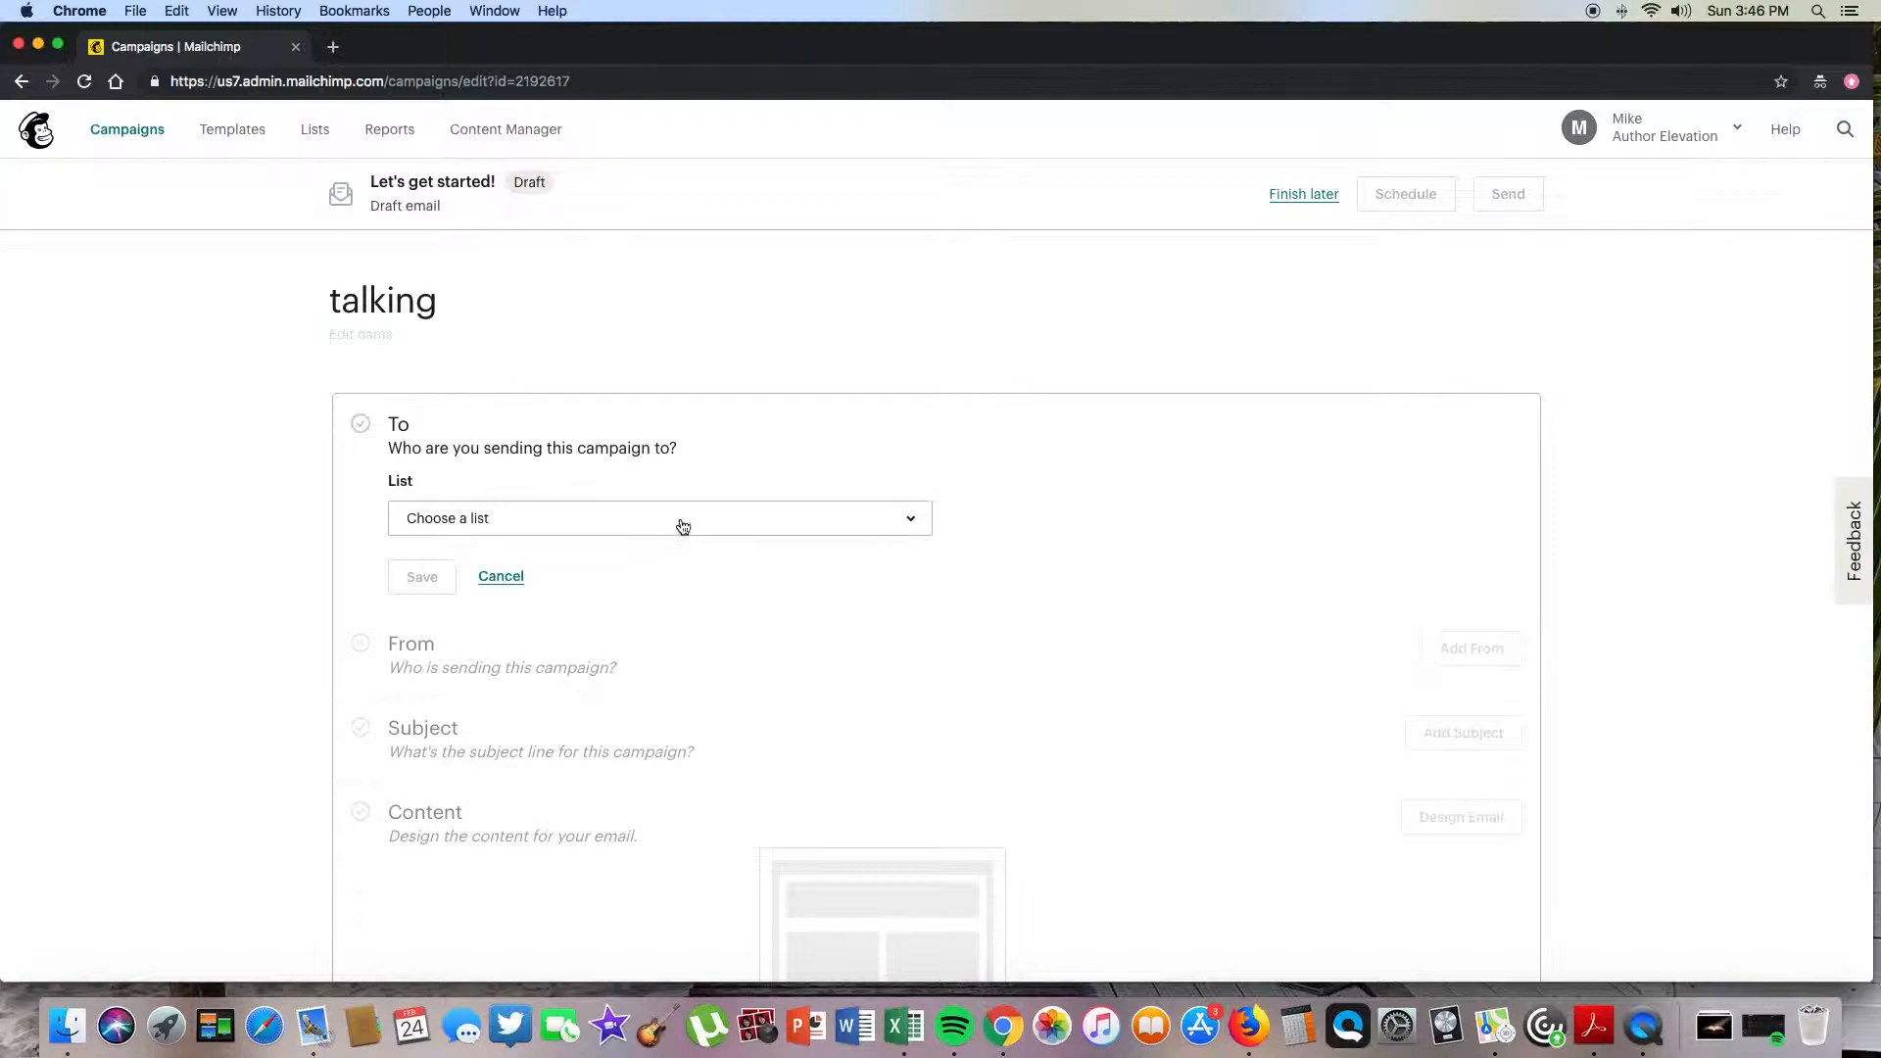
{"action": "left_click", "coordinate": [683, 526]}
{"action": "left_click", "coordinate": [507, 620]}
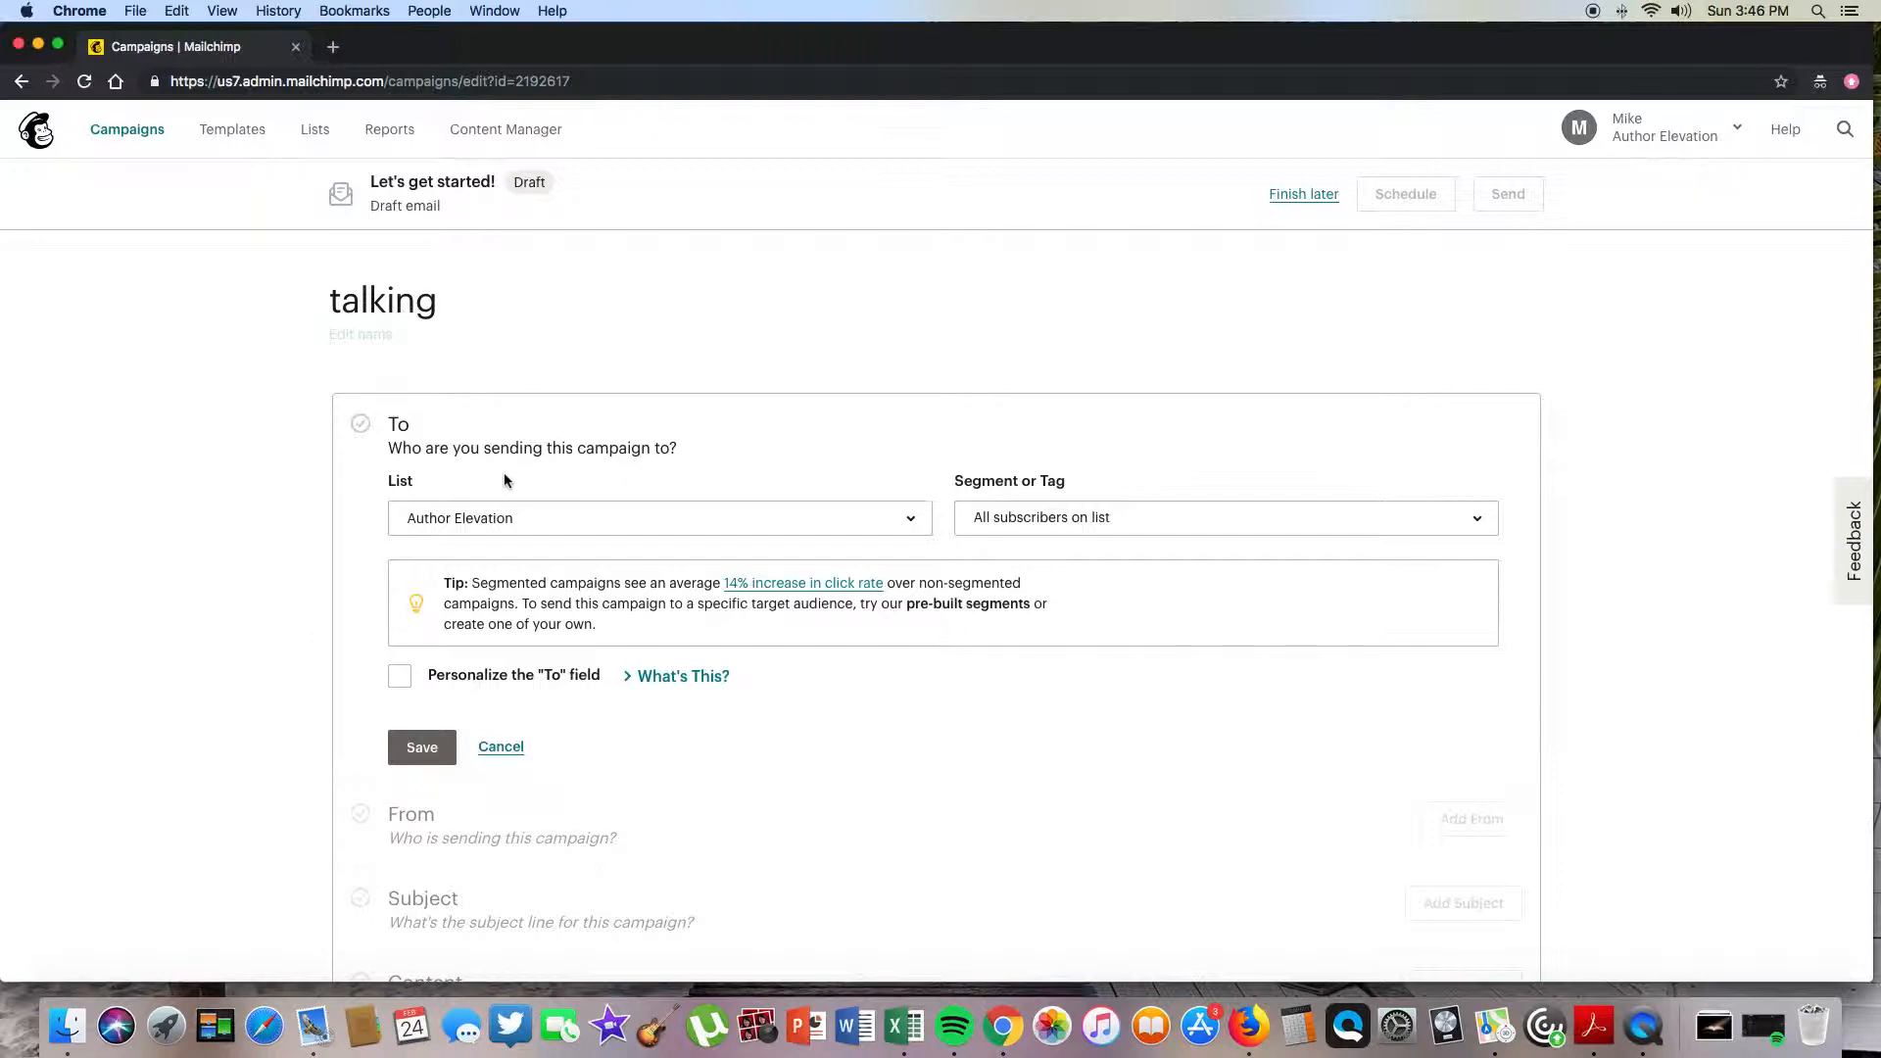
{"action": "scroll", "coordinate": [551, 538], "scroll_direction": "down", "scroll_amount": 3}
{"action": "scroll", "coordinate": [544, 548], "scroll_direction": "down", "scroll_amount": 3}
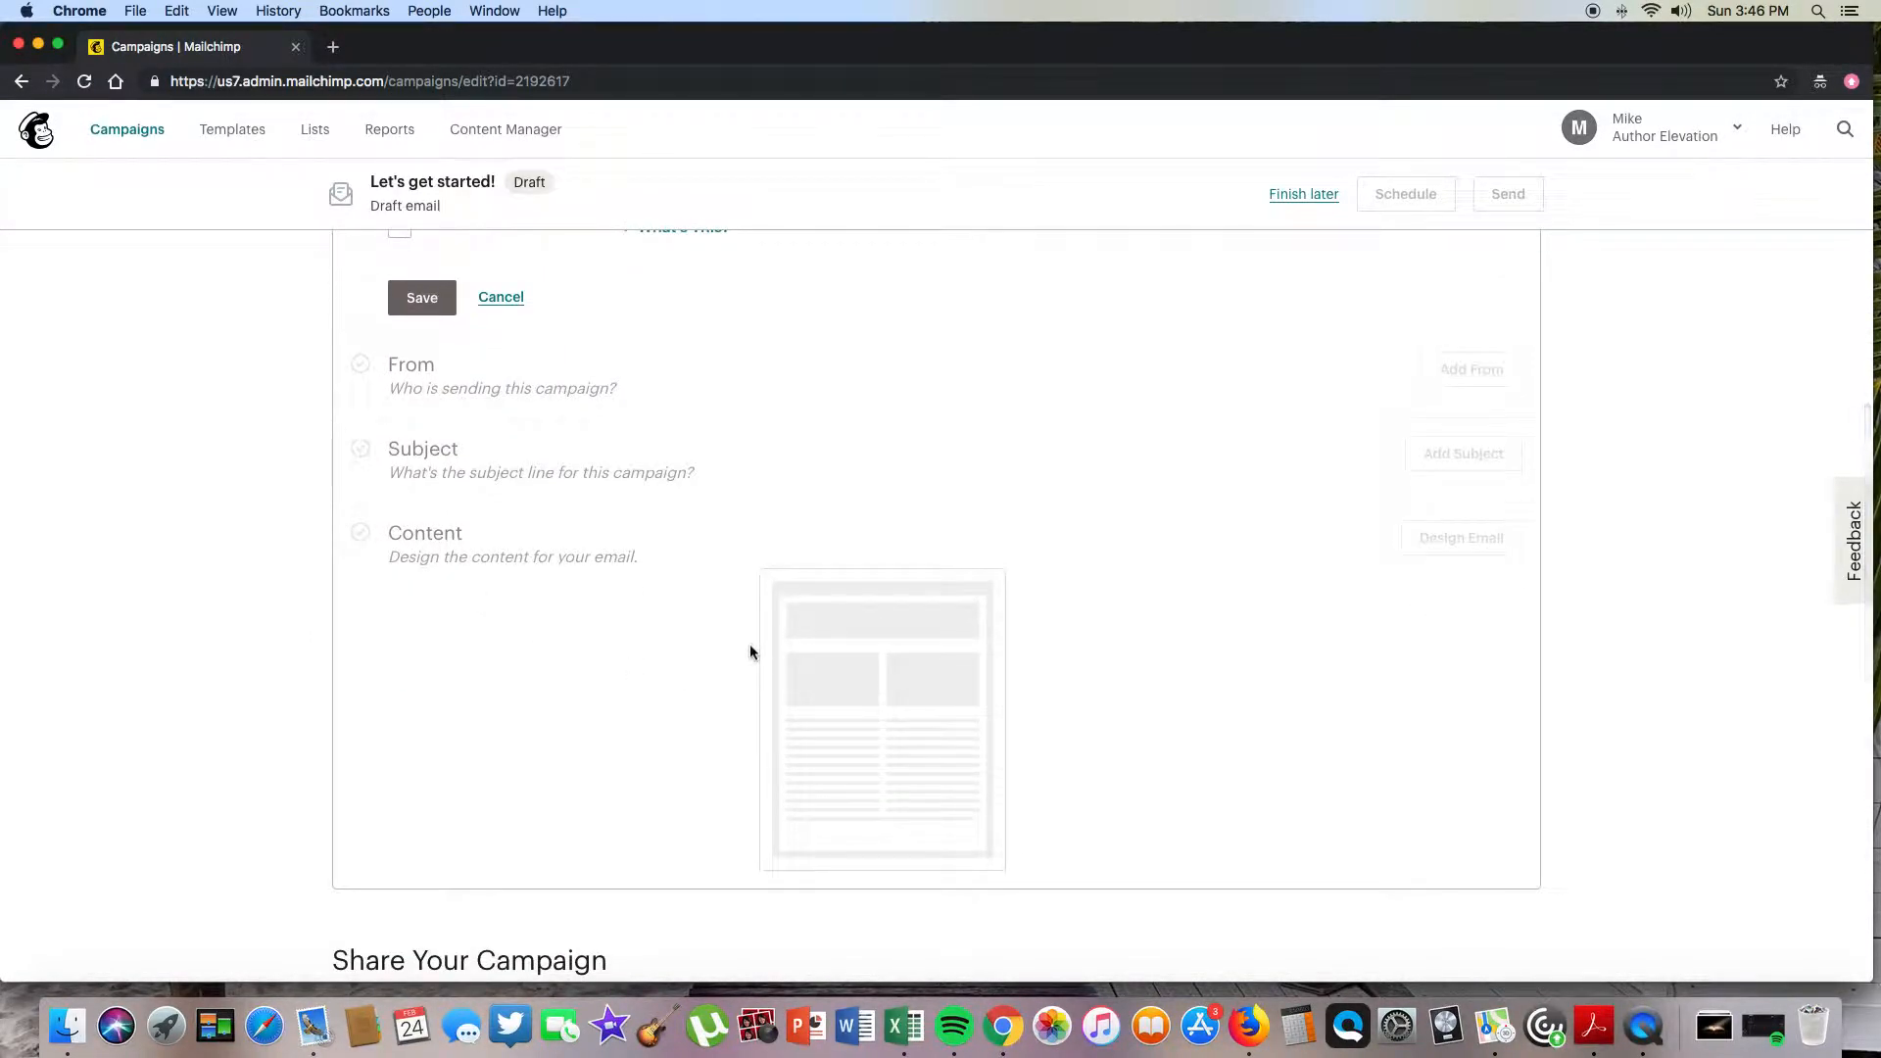
{"action": "scroll", "coordinate": [749, 644], "scroll_direction": "down", "scroll_amount": 4}
{"action": "scroll", "coordinate": [758, 663], "scroll_direction": "up", "scroll_amount": 5}
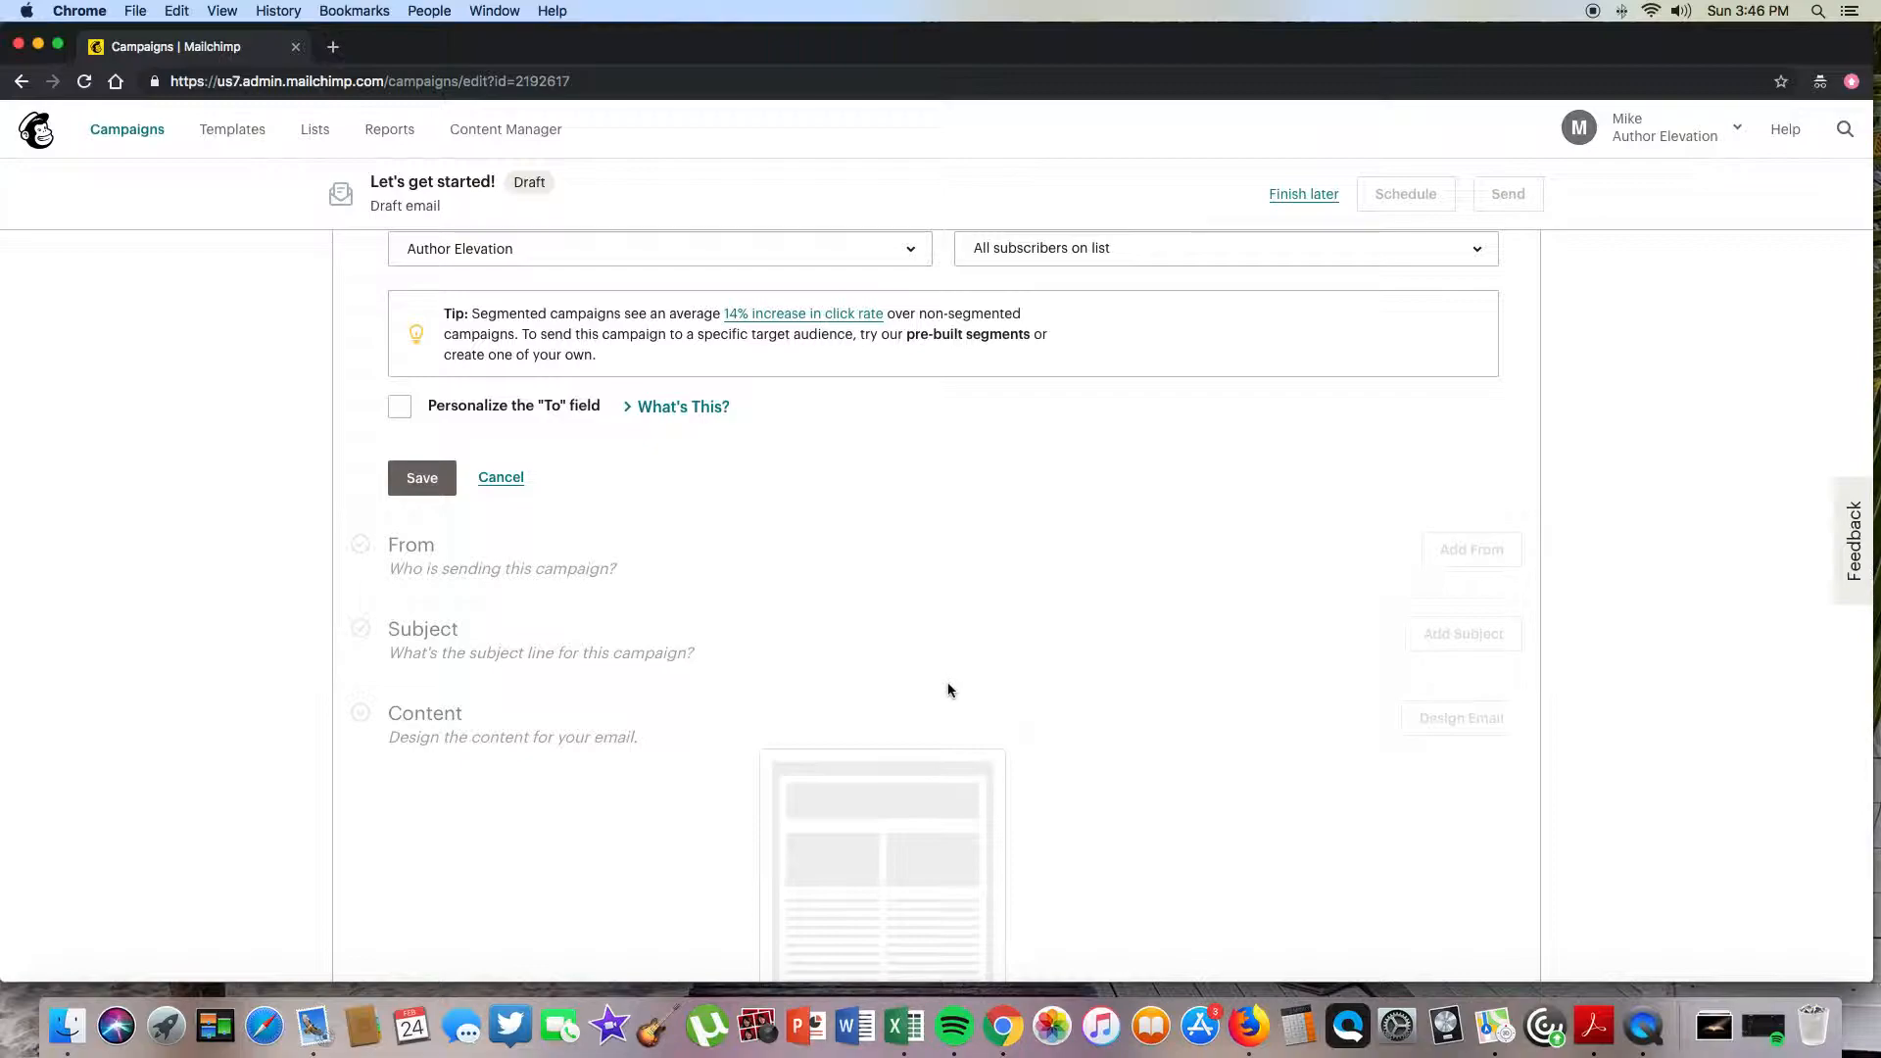
{"action": "scroll", "coordinate": [947, 690], "scroll_direction": "up", "scroll_amount": 5}
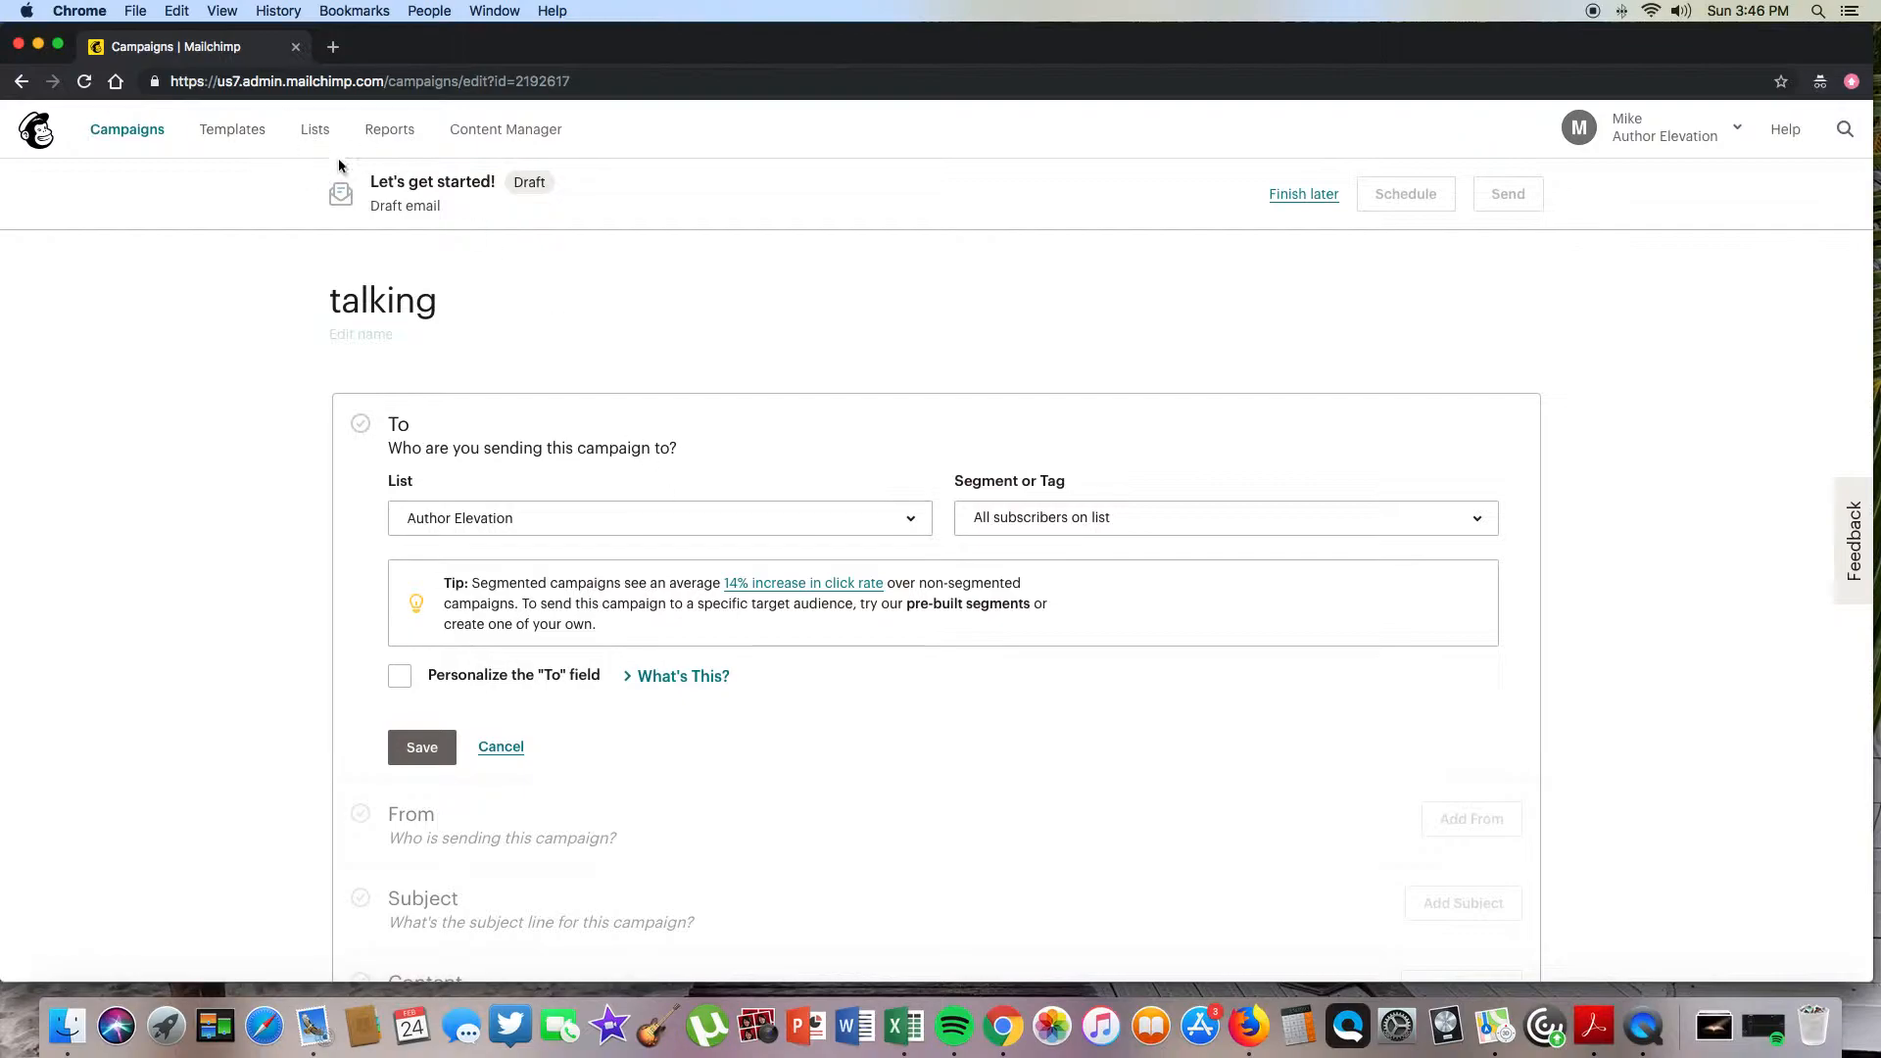
{"action": "left_click", "coordinate": [135, 137]}
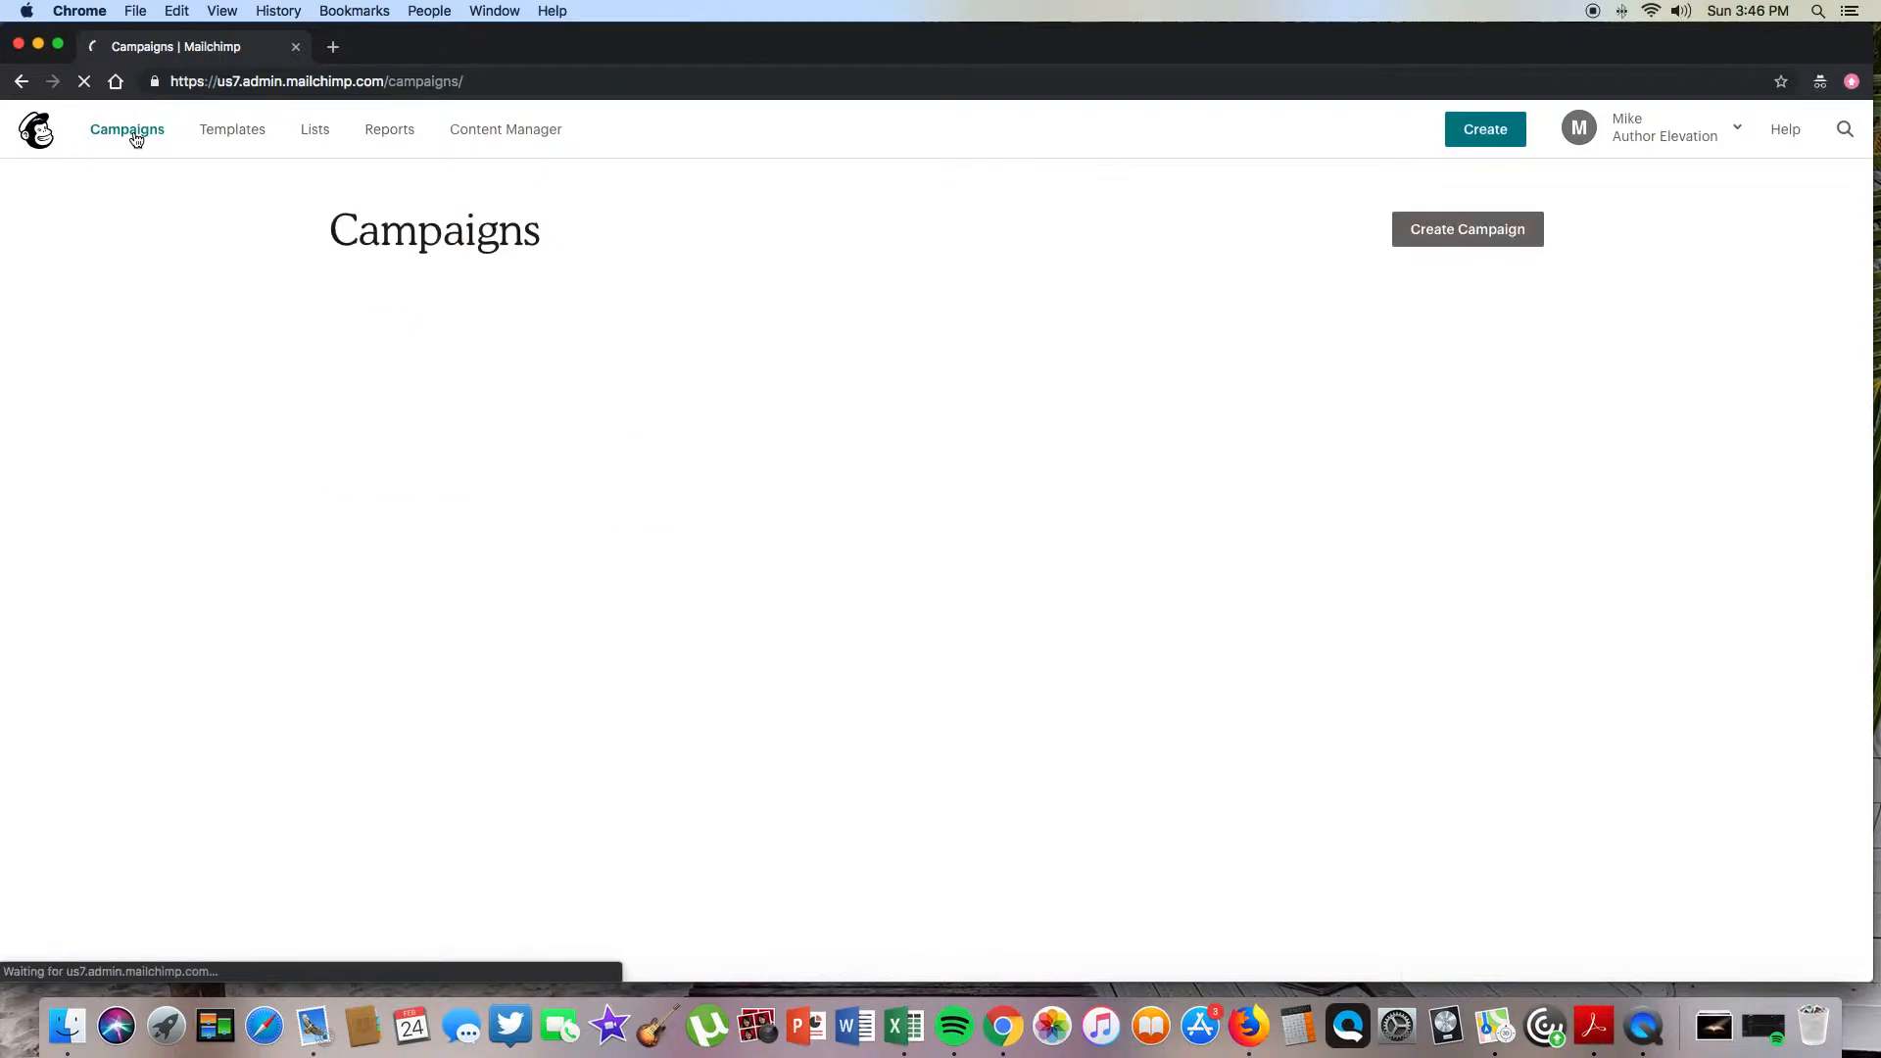